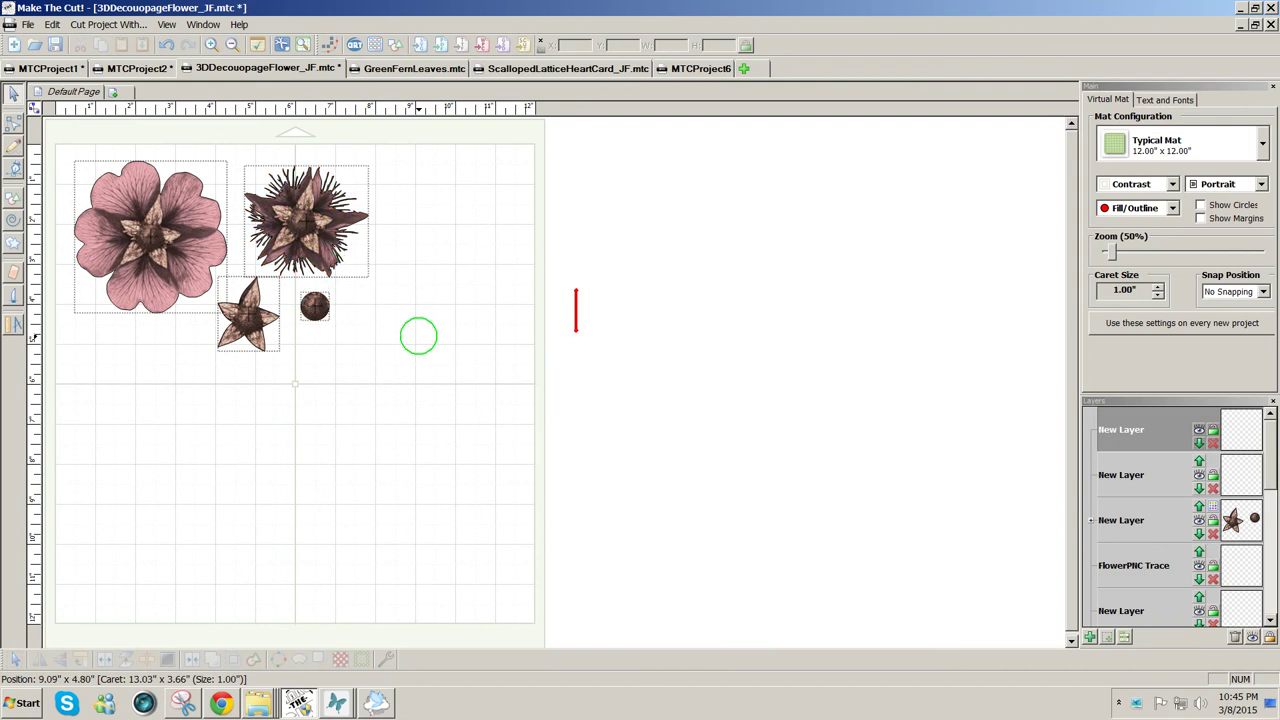
Stack the spiky dark flower, small star and small ball on the pink flower's centre.
{"action": "left_click_drag", "start_coordinate": [308, 224], "coordinate": [161, 246]}
{"action": "left_click_drag", "start_coordinate": [250, 298], "coordinate": [147, 224]}
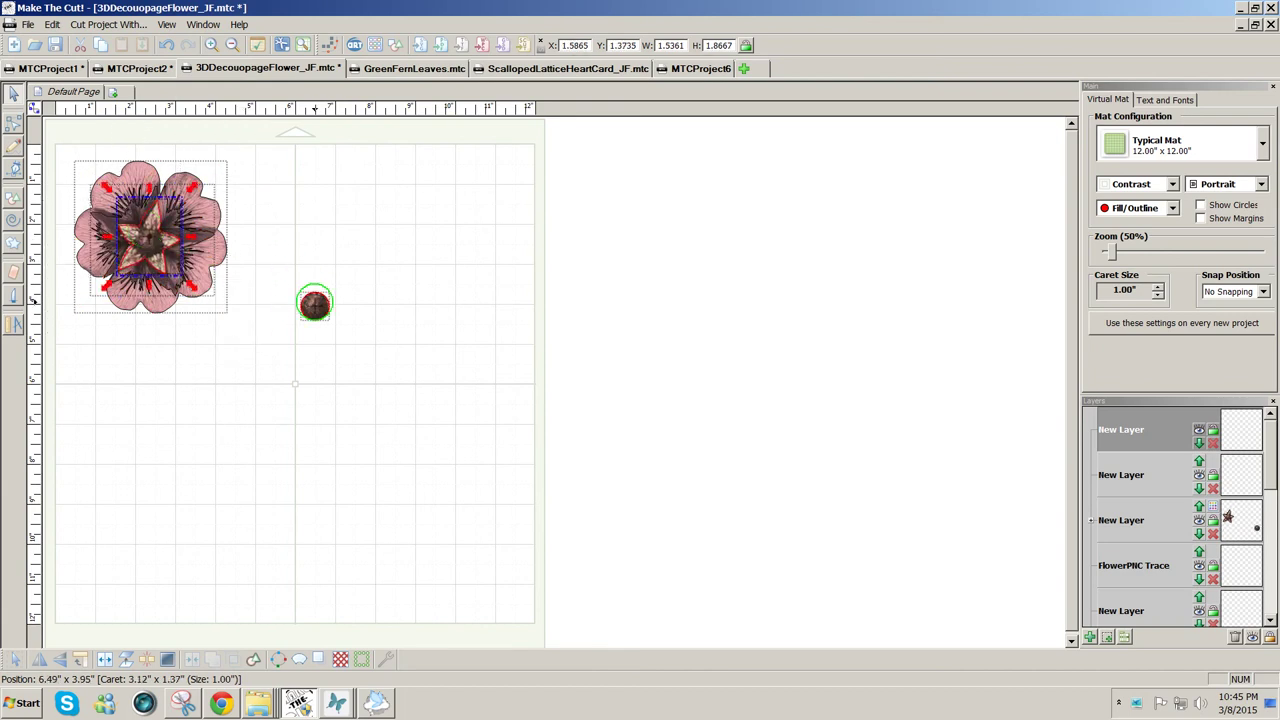
{"action": "left_click_drag", "start_coordinate": [314, 305], "coordinate": [291, 218]}
Move the star and spiky flower back off the pink flower, then switch to CraftArtist 2.
{"action": "left_click_drag", "start_coordinate": [147, 237], "coordinate": [300, 288]}
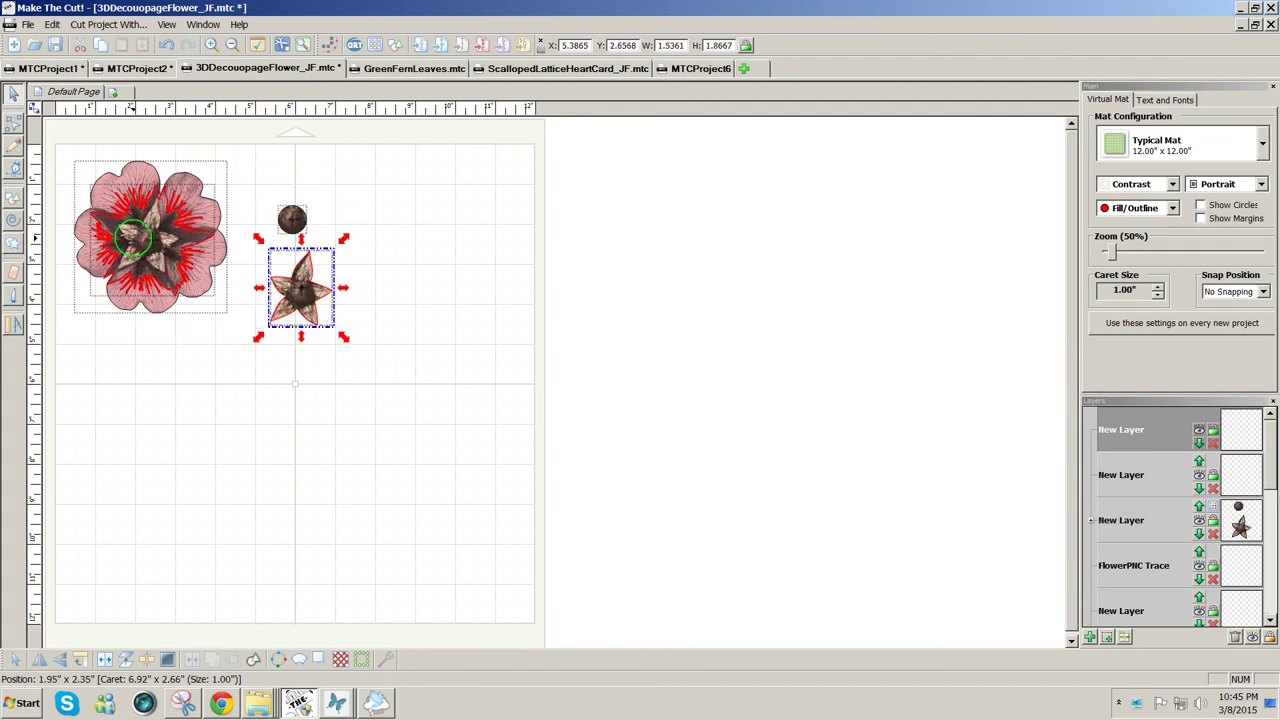
{"action": "left_click_drag", "start_coordinate": [150, 240], "coordinate": [211, 372]}
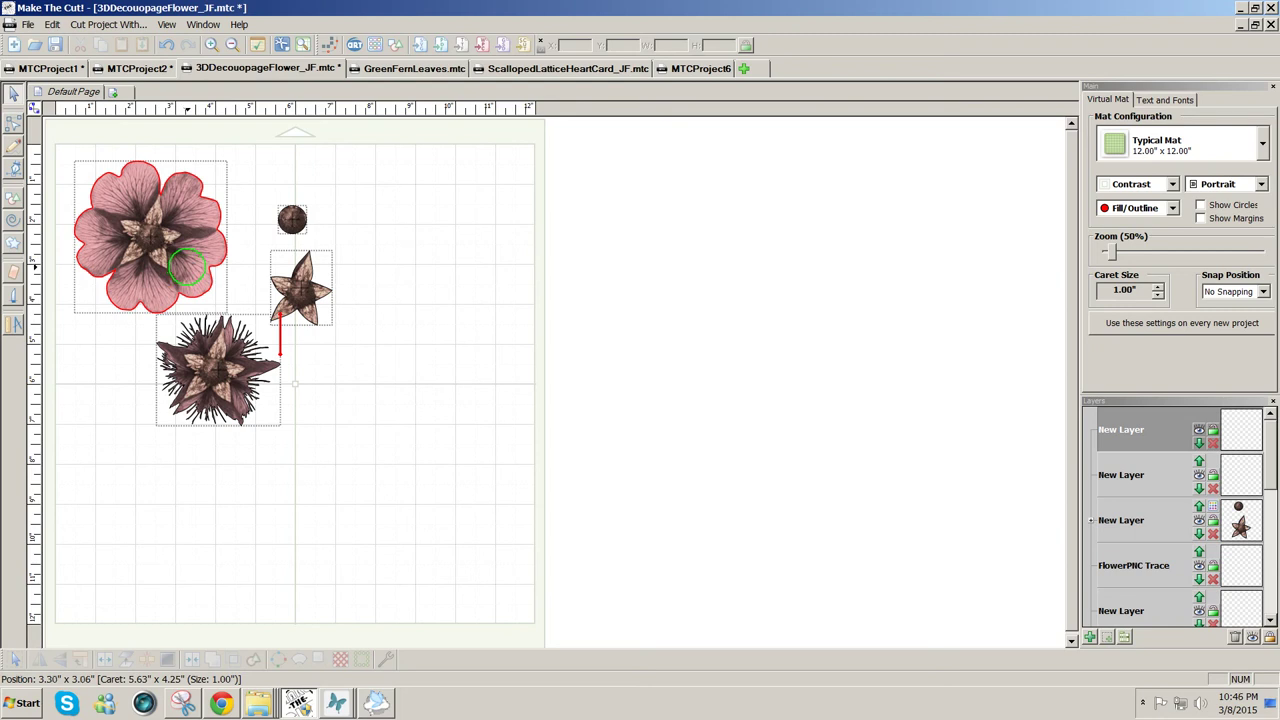
{"action": "left_click", "coordinate": [338, 705]}
In CraftArtist 2, add a test flower embellishment, delete it, and reselect the pink flower.
{"action": "left_click", "coordinate": [339, 663]}
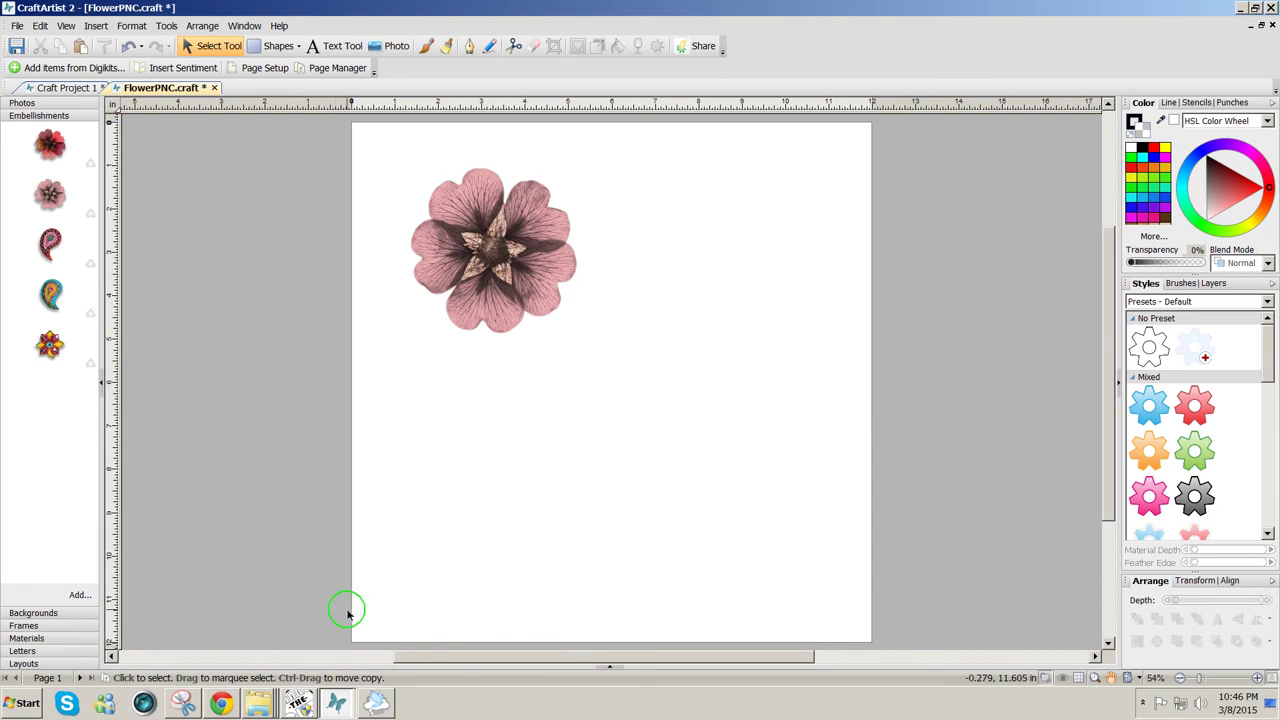
{"action": "left_click", "coordinate": [497, 288]}
{"action": "left_click", "coordinate": [45, 198]}
{"action": "left_click_drag", "start_coordinate": [50, 195], "coordinate": [503, 420]}
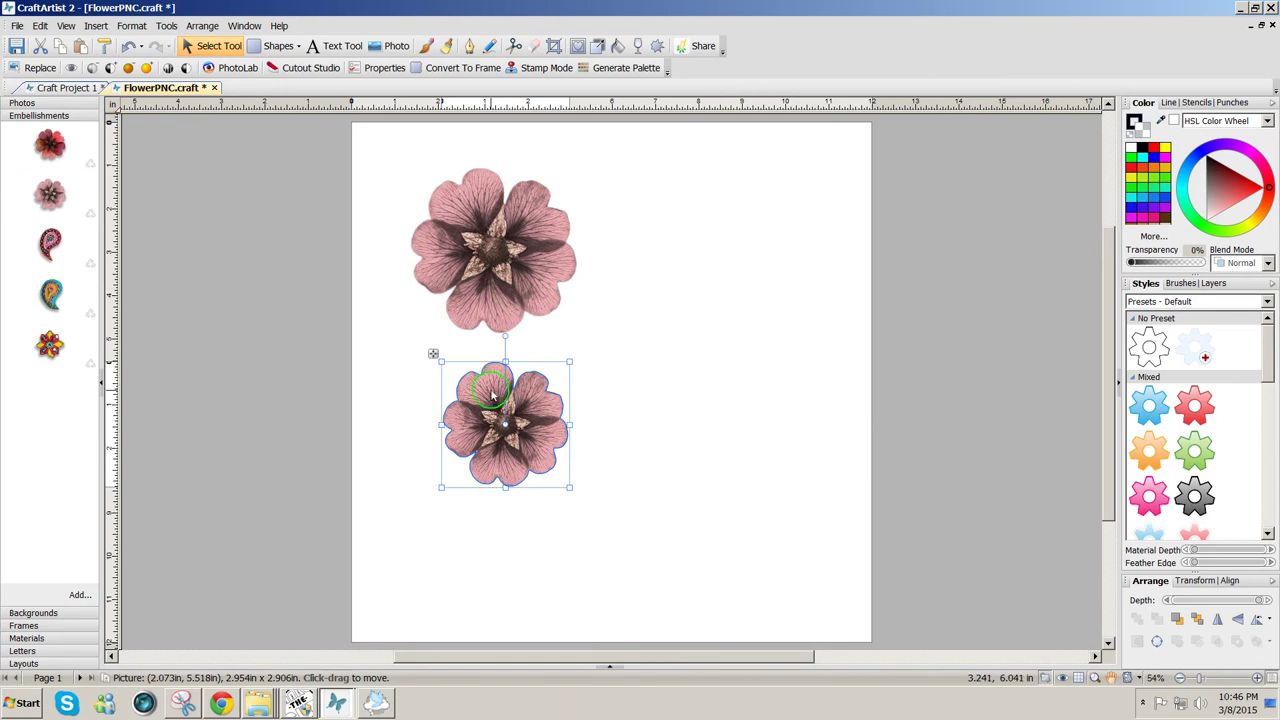
{"action": "key", "text": "Delete"}
{"action": "left_click", "coordinate": [488, 278]}
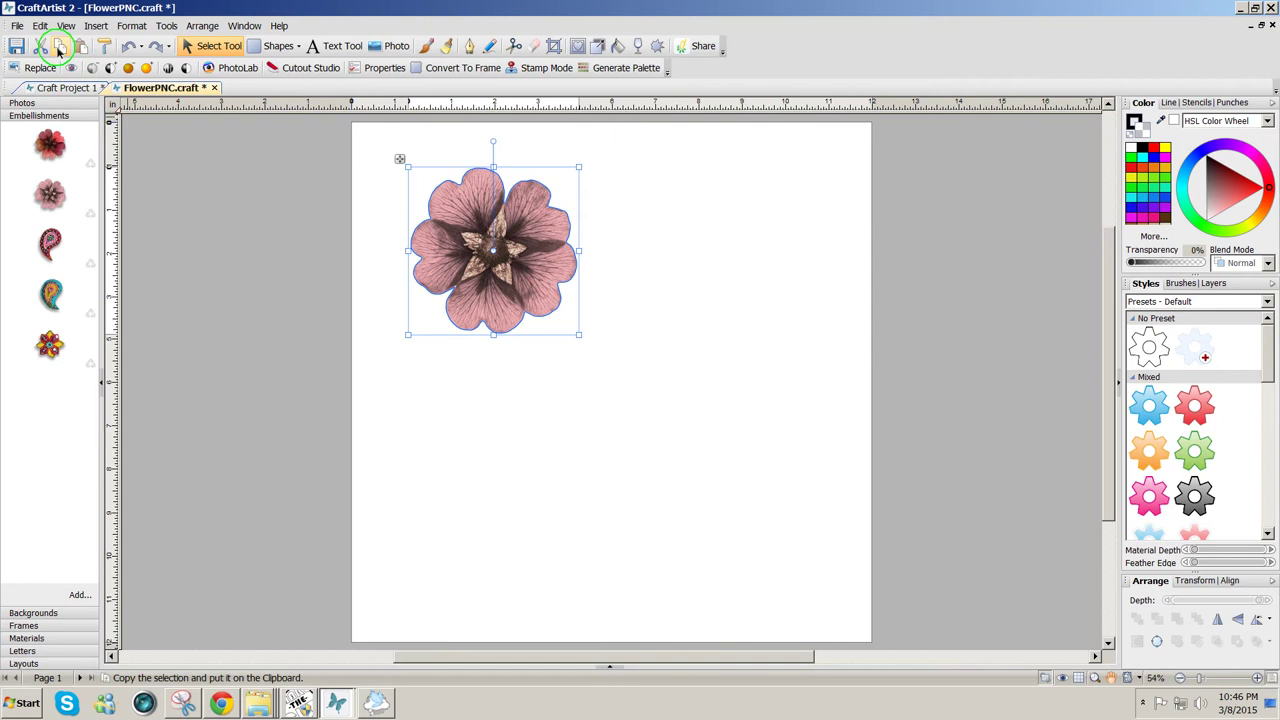
Choose File > Export > Export as Picture for the selected flower.
{"action": "left_click", "coordinate": [16, 27]}
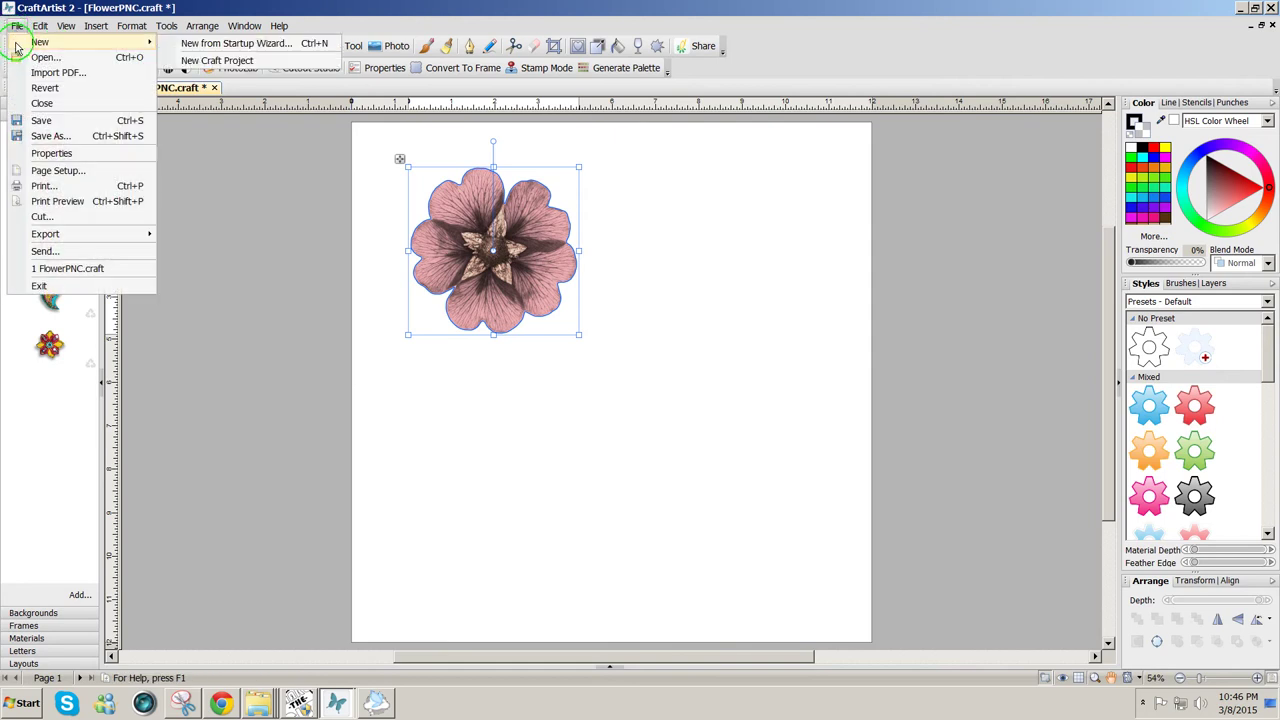
{"action": "mouse_move", "coordinate": [58, 242]}
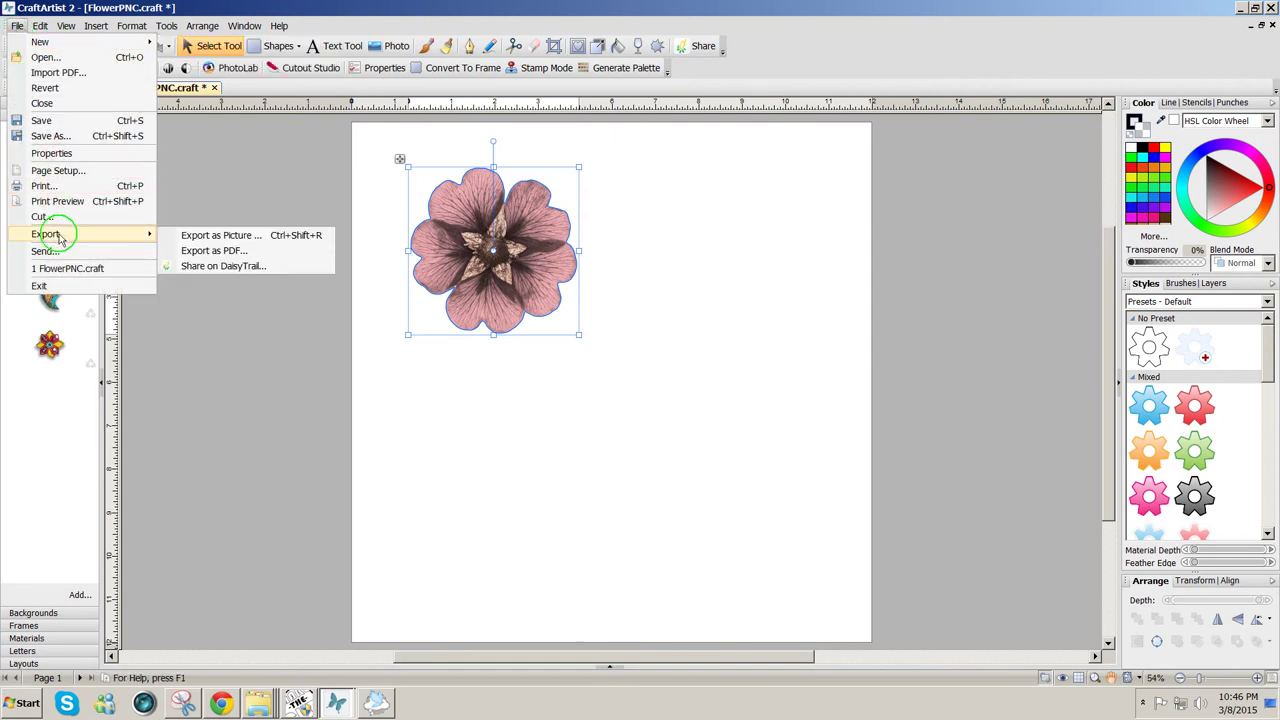
{"action": "left_click", "coordinate": [214, 236]}
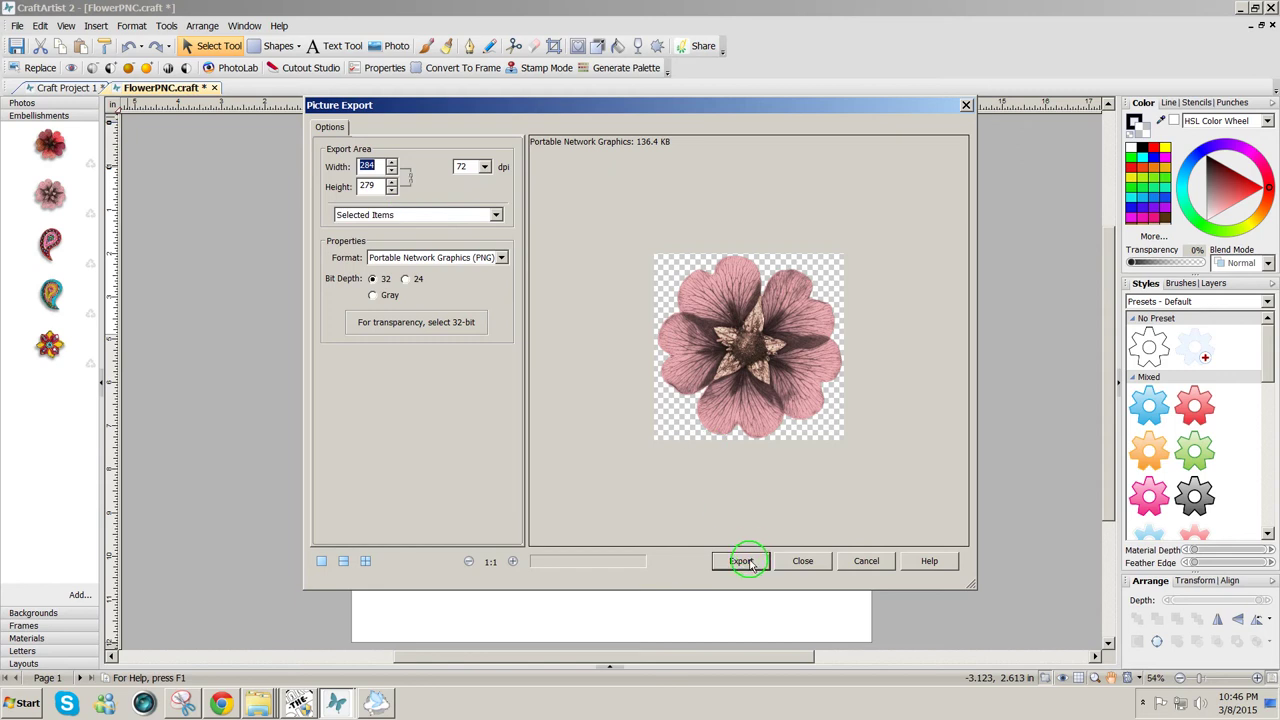
Keep PNG format and 32-bit depth, and save the export to the Desktop as FlowerPNC3.png.
{"action": "left_click", "coordinate": [499, 258]}
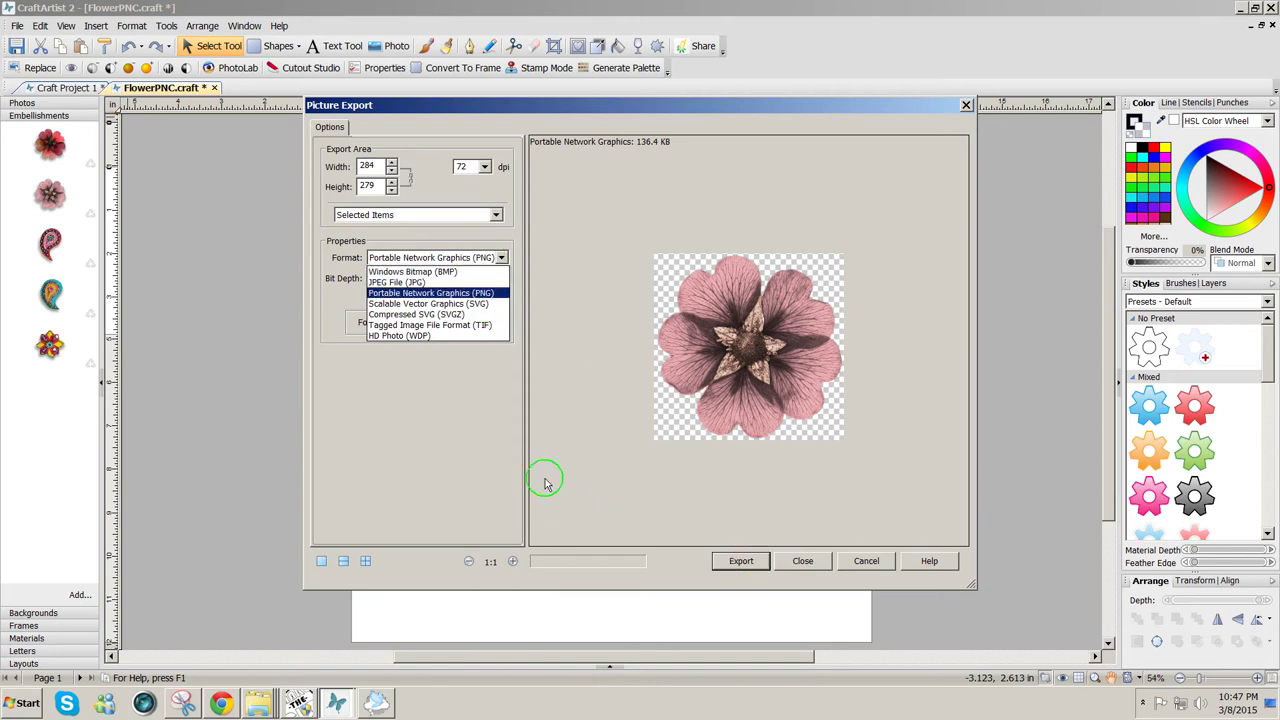
{"action": "left_click", "coordinate": [737, 562]}
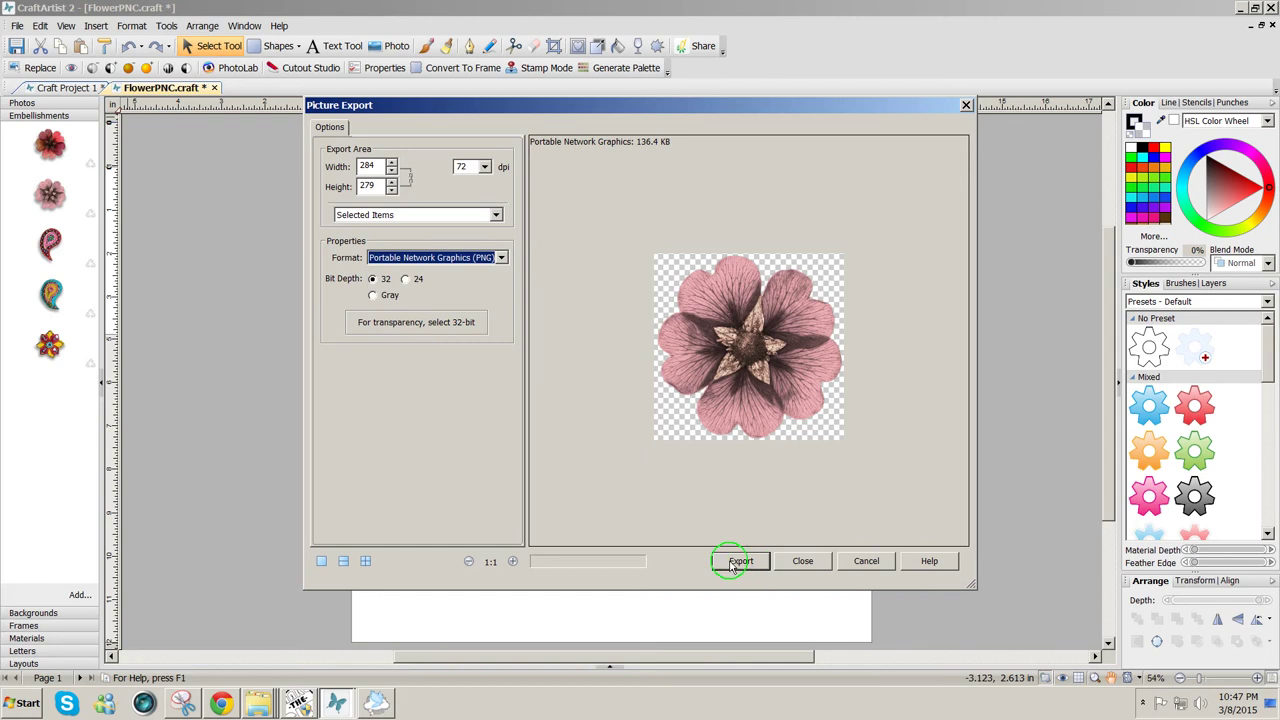
{"action": "left_click", "coordinate": [739, 562]}
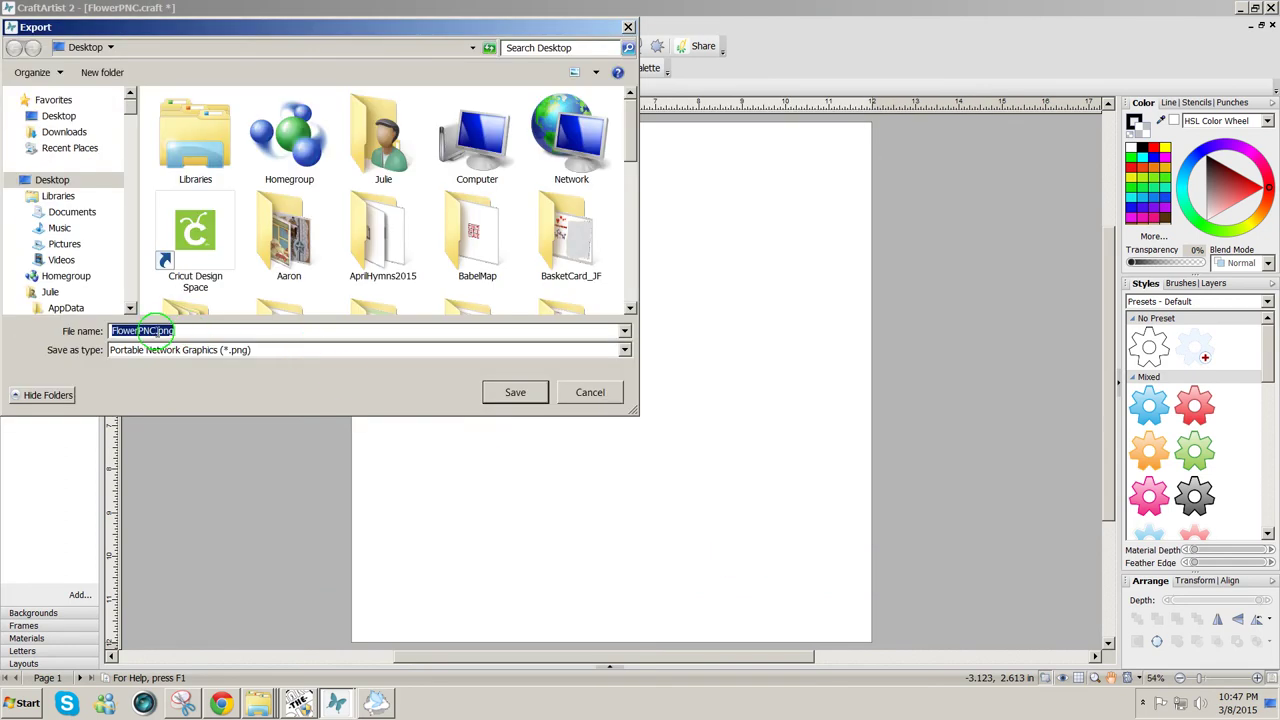
{"action": "left_click", "coordinate": [153, 332]}
{"action": "type", "text": "3"}
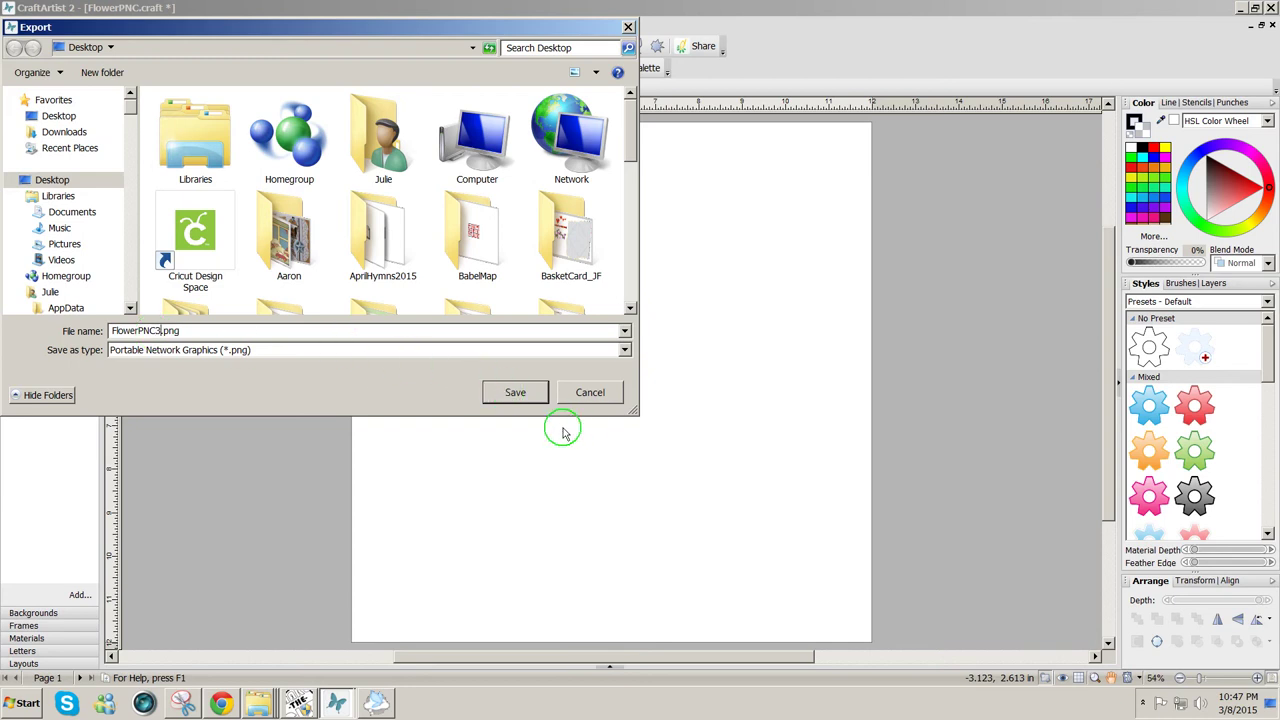
{"action": "left_click", "coordinate": [535, 392]}
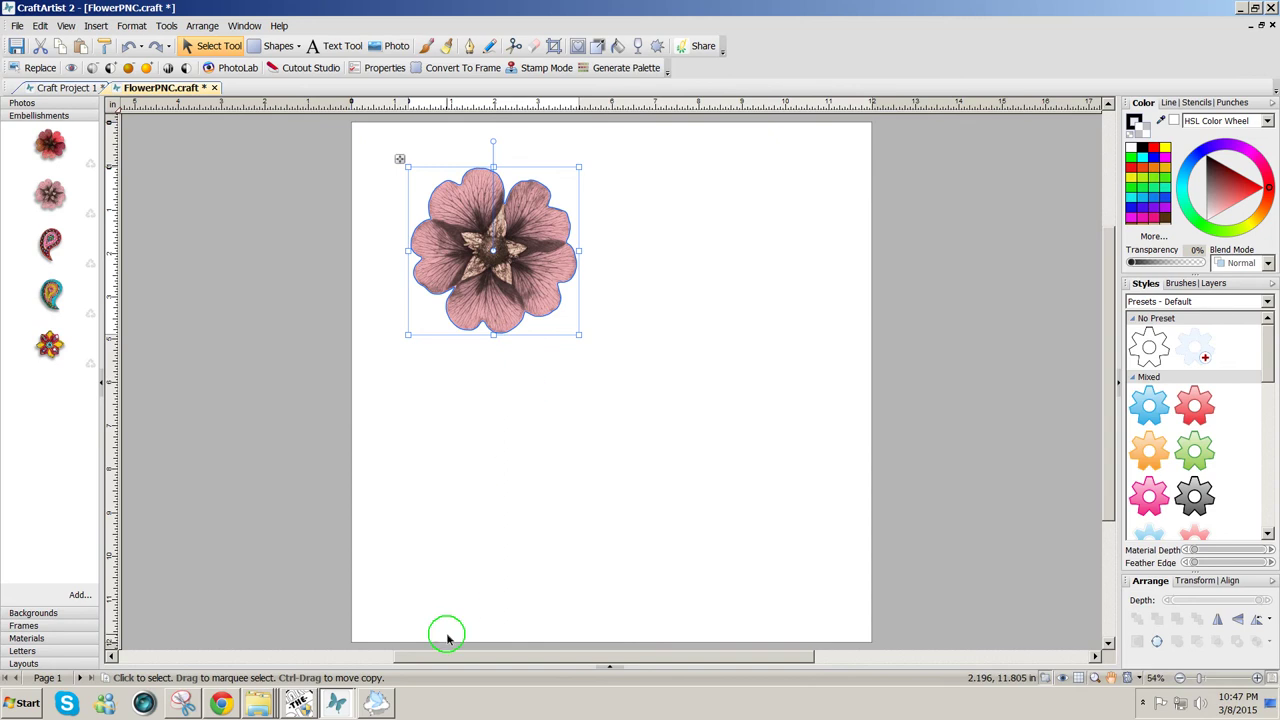
Back in Make The Cut!, go to the MTCProject6 tab and open FlowerPNC3.png in Pixel Trace.
{"action": "left_click", "coordinate": [300, 704]}
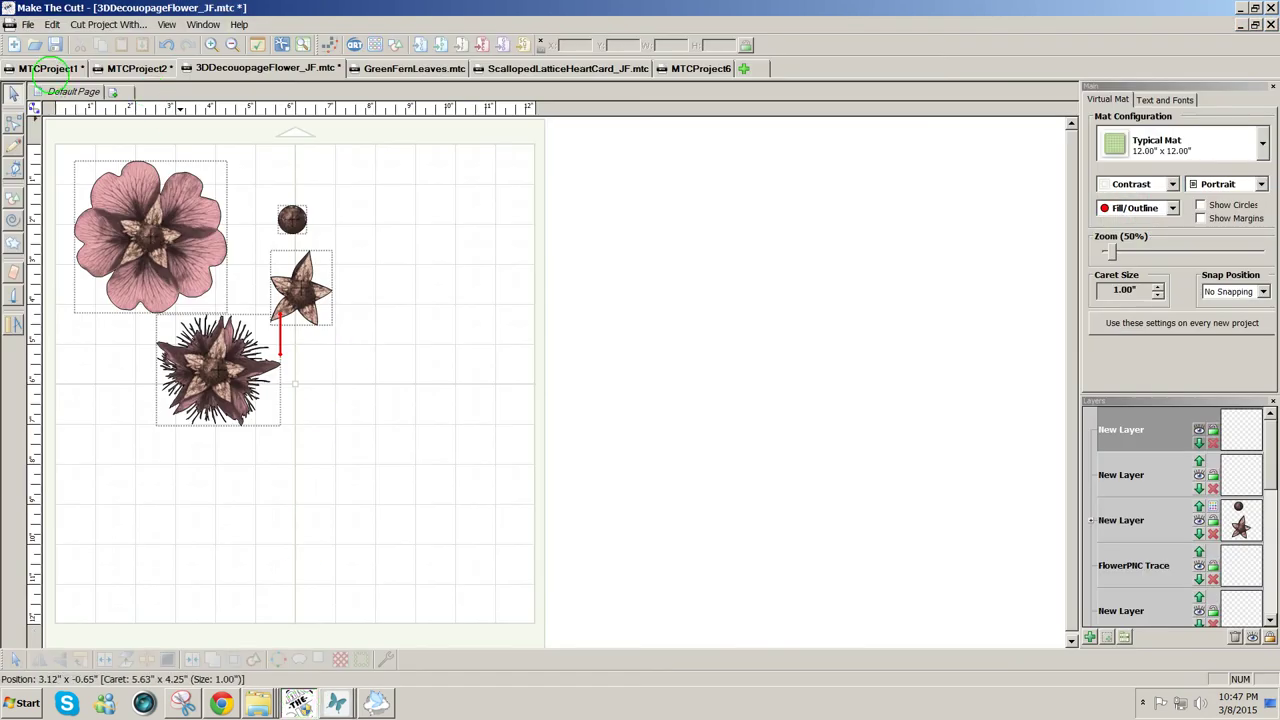
{"action": "left_click", "coordinate": [47, 67]}
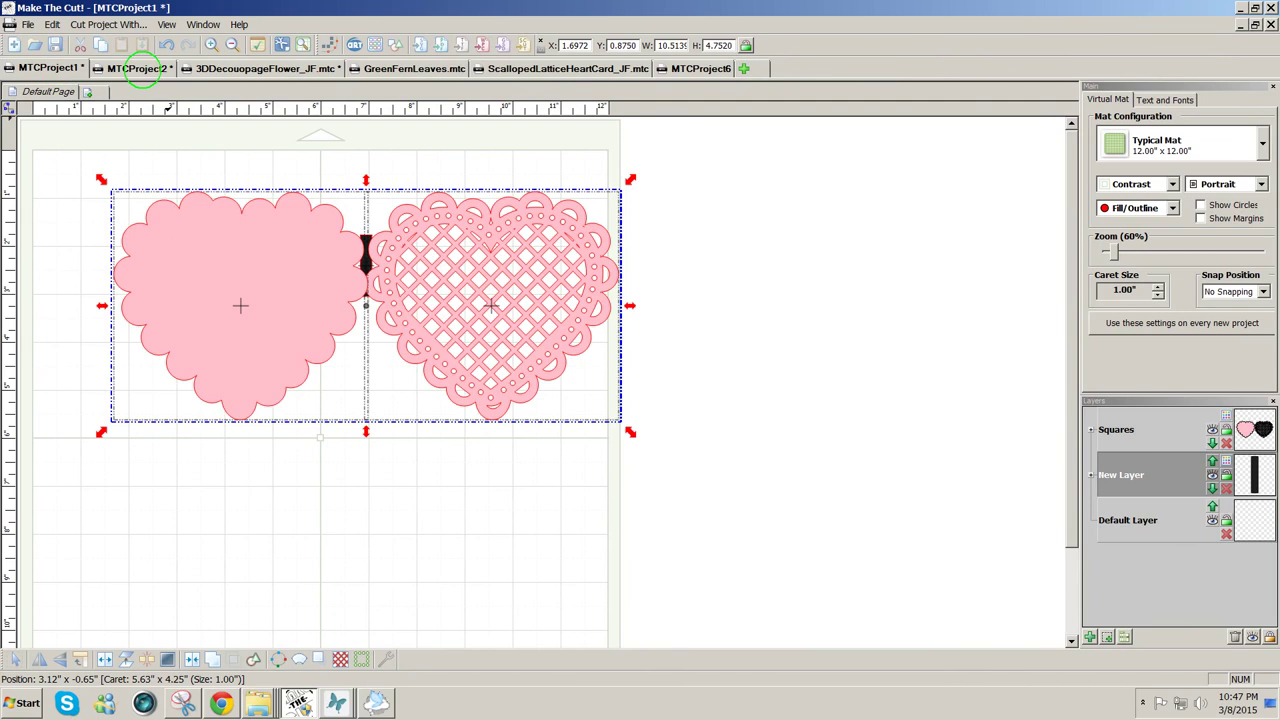
{"action": "left_click", "coordinate": [668, 67]}
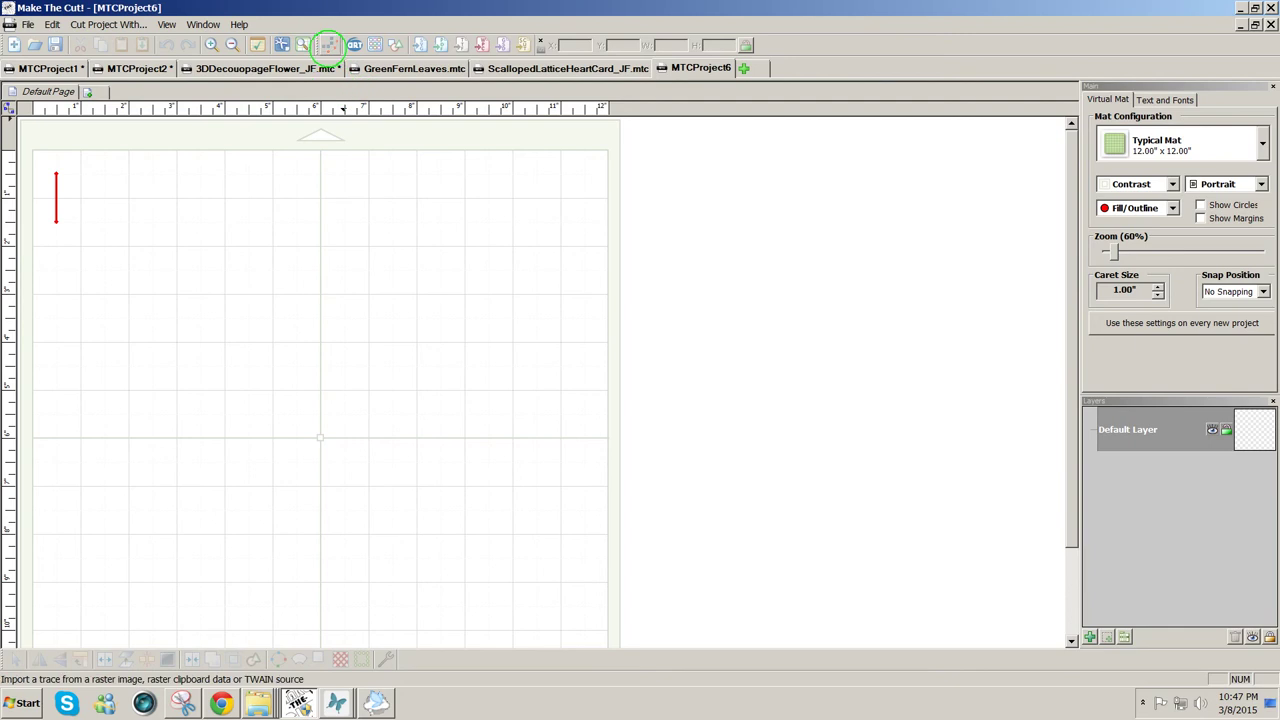
{"action": "left_click", "coordinate": [330, 45]}
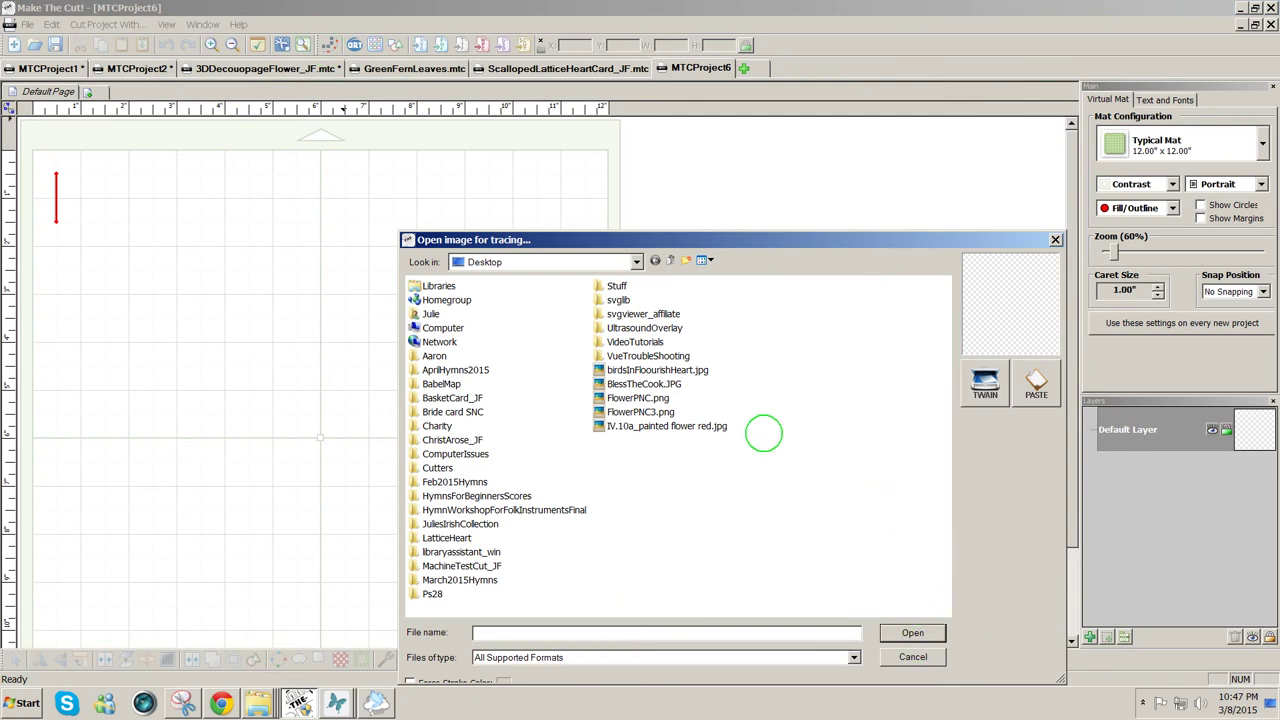
{"action": "left_click", "coordinate": [660, 412]}
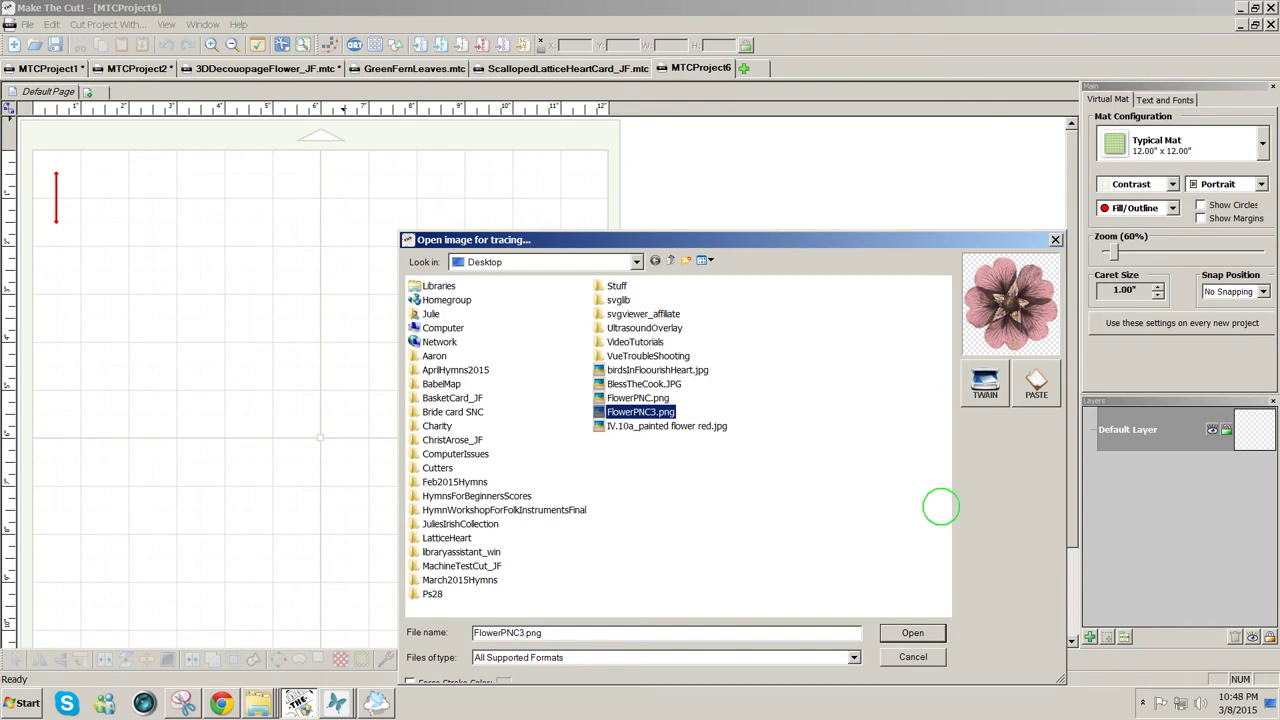
{"action": "left_click", "coordinate": [912, 632]}
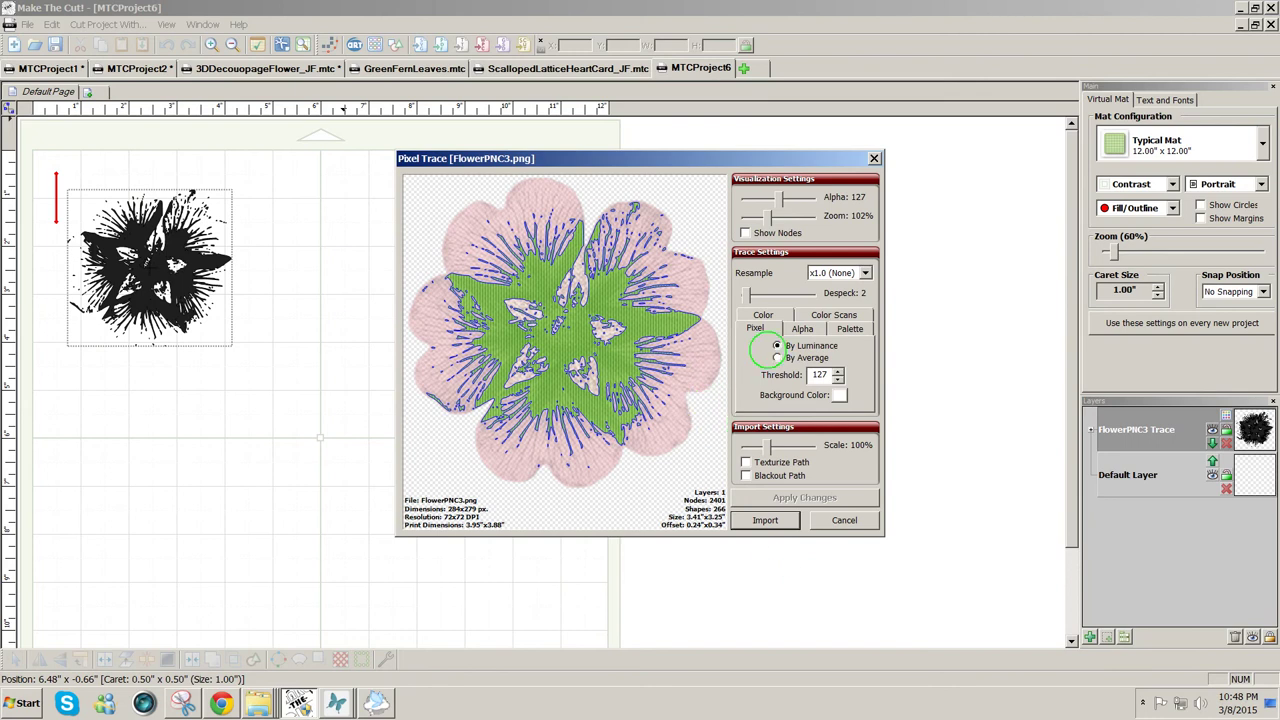
Trace the flower by Alpha, apply Texturize Path, and import the textured outline.
{"action": "left_click", "coordinate": [802, 329]}
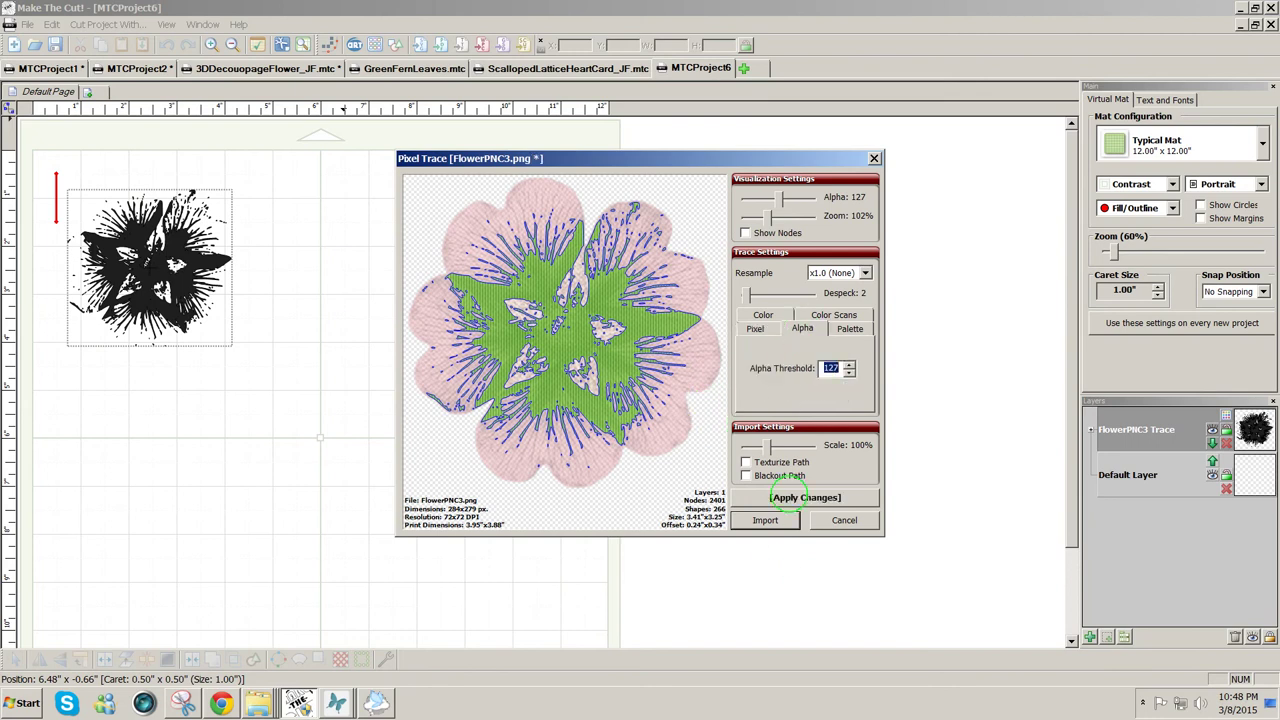
{"action": "left_click", "coordinate": [800, 497]}
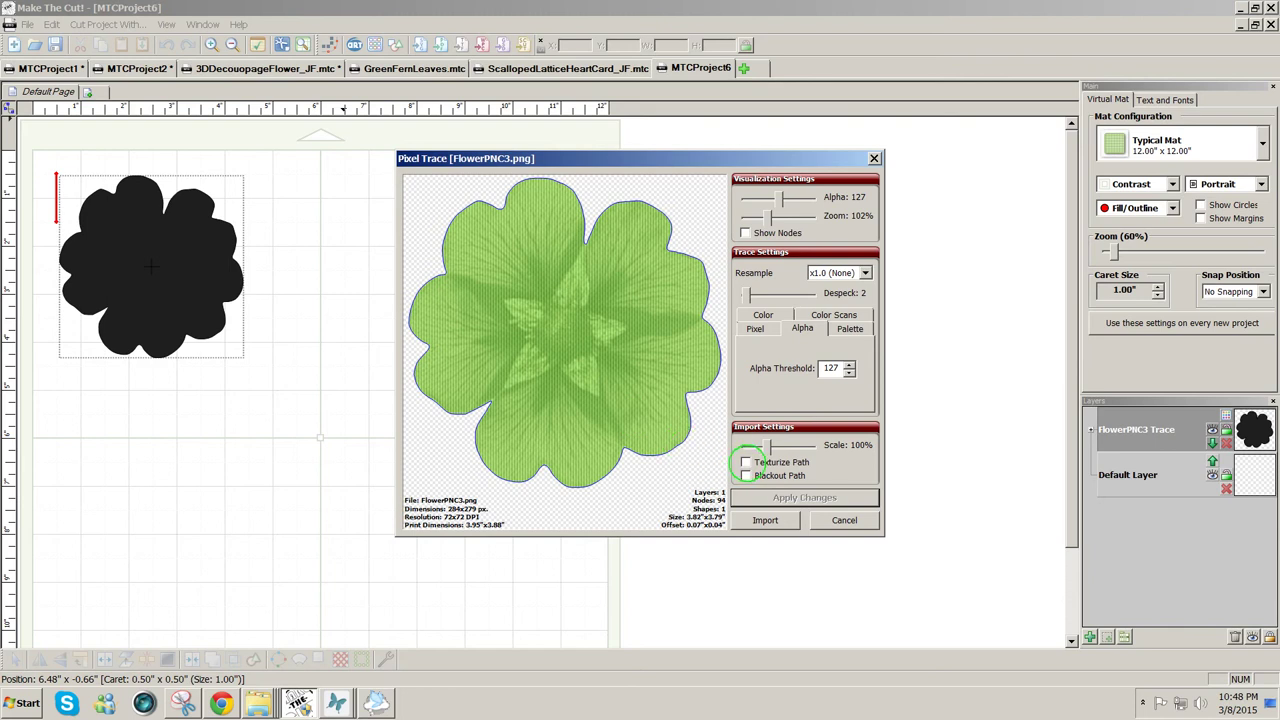
{"action": "left_click", "coordinate": [745, 462]}
{"action": "left_click", "coordinate": [785, 497]}
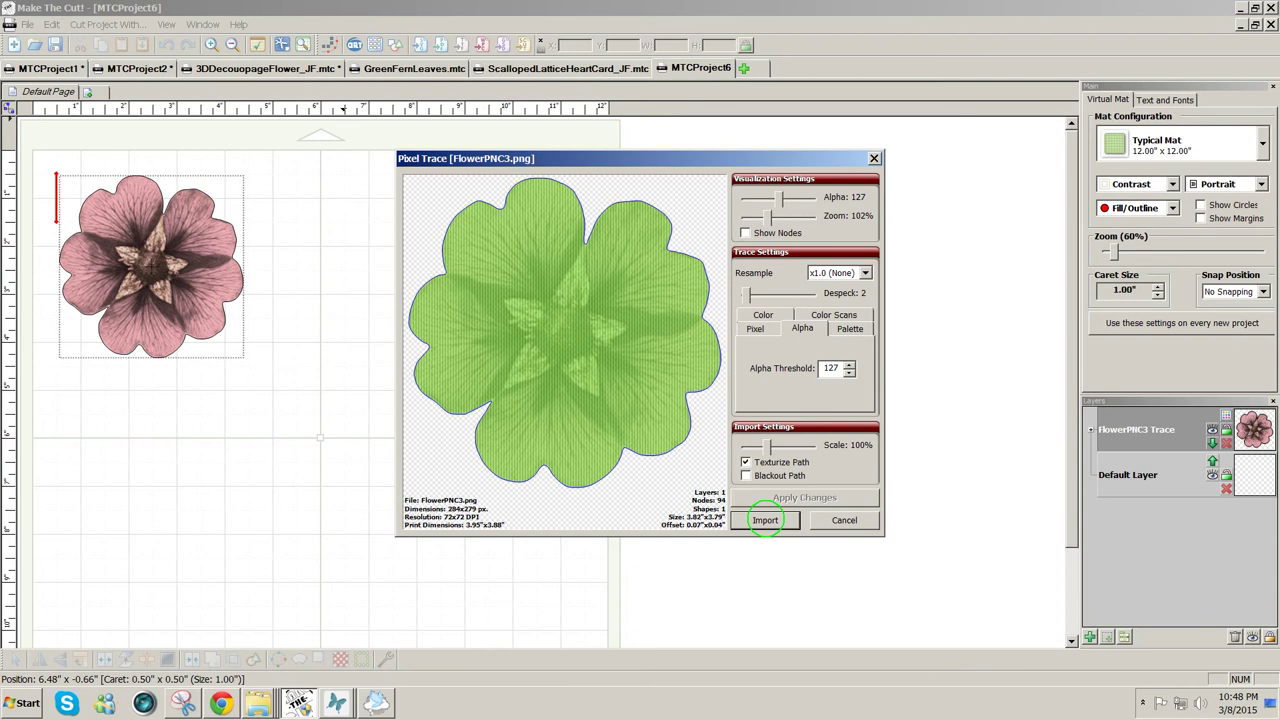
{"action": "left_click", "coordinate": [765, 521]}
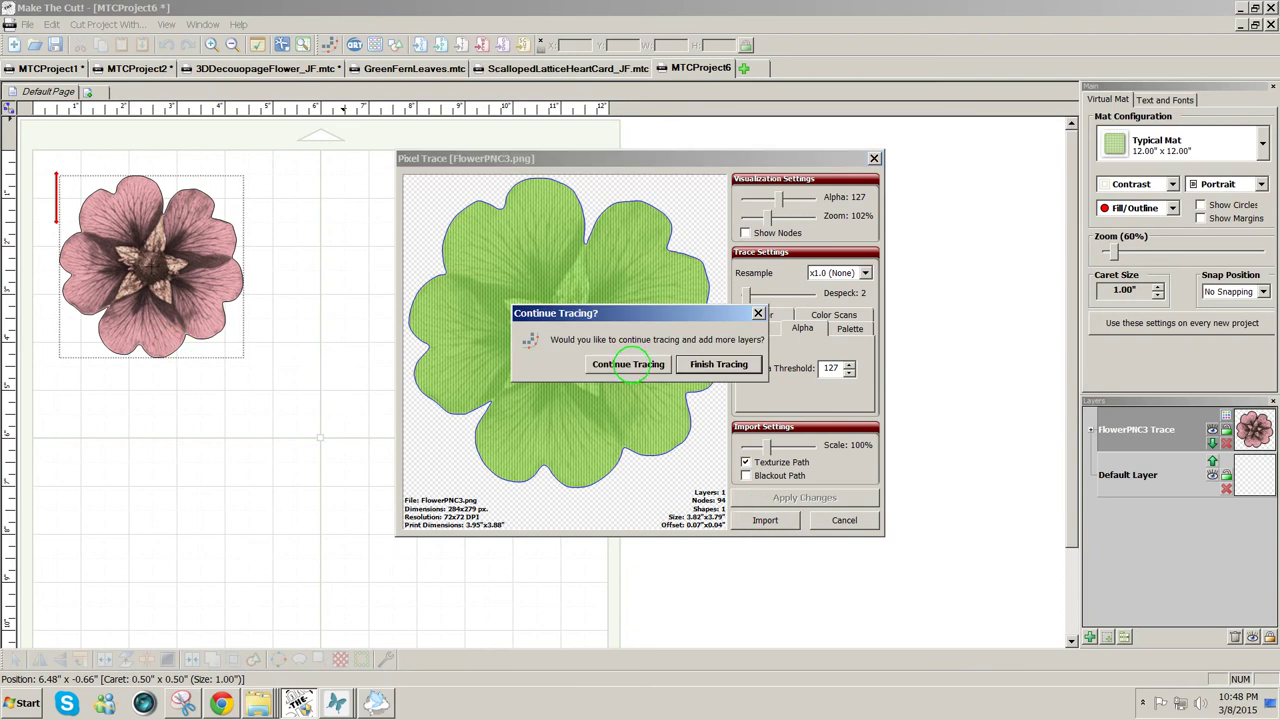
Continue tracing with a luminance trace at threshold 100.
{"action": "left_click", "coordinate": [630, 364]}
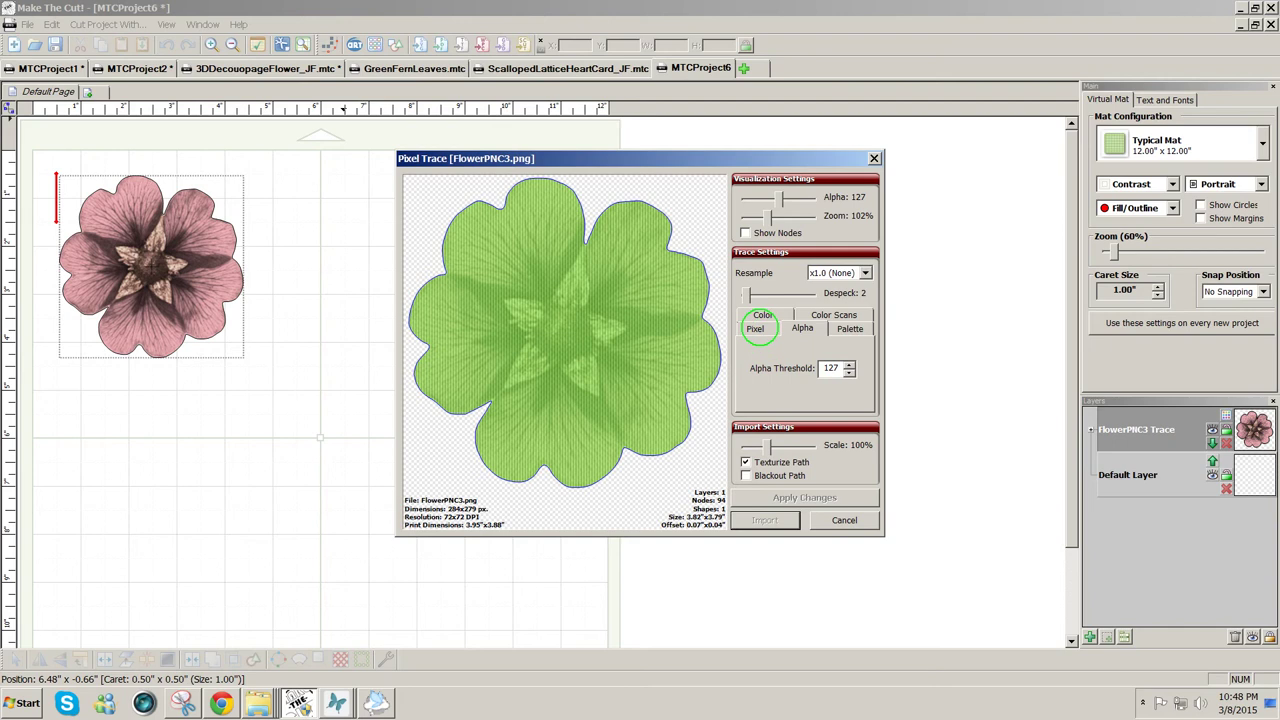
{"action": "left_click", "coordinate": [756, 328]}
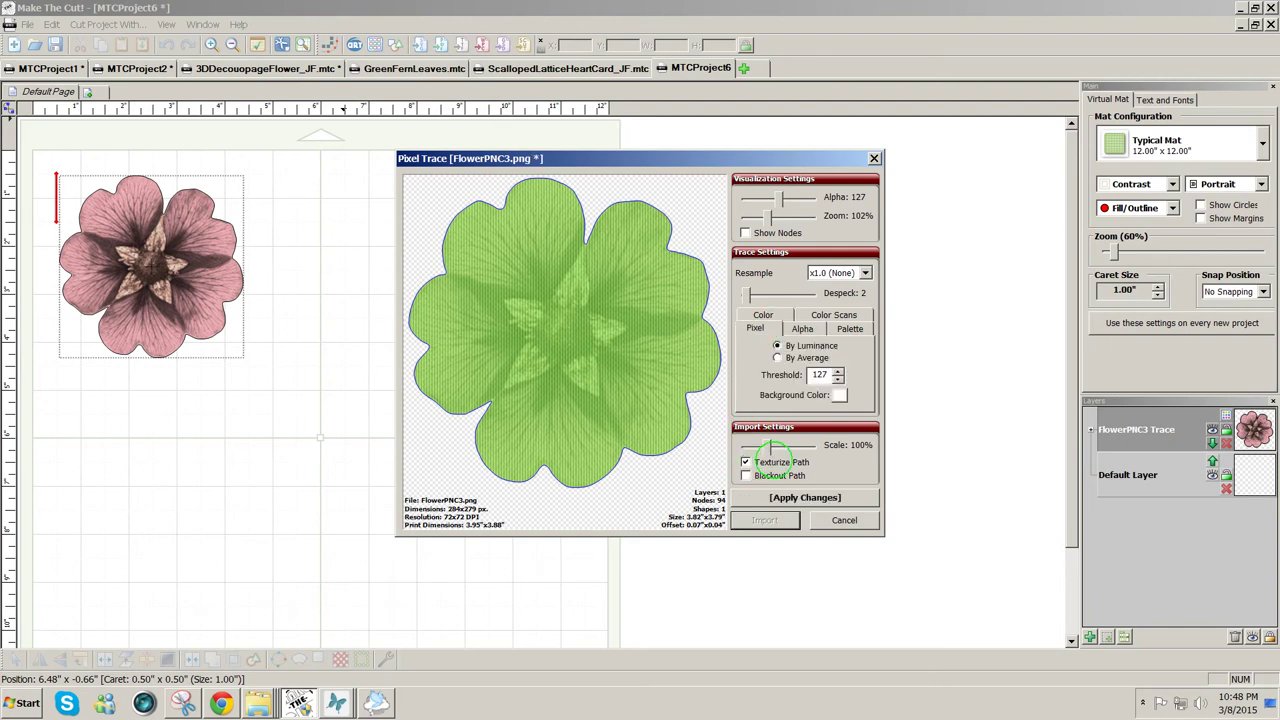
{"action": "left_click_drag", "start_coordinate": [828, 373], "coordinate": [799, 369]}
{"action": "left_click", "coordinate": [830, 500]}
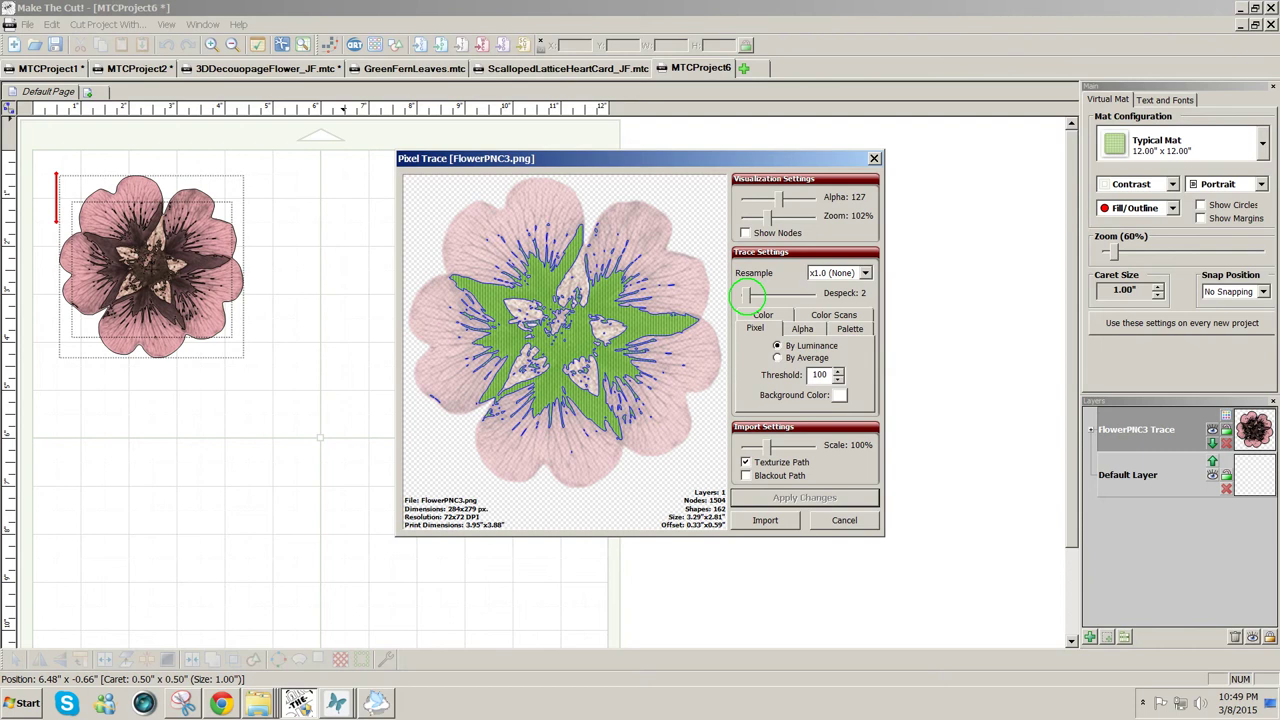
Raise Despeck to 196 and tick Blackout Path alongside Texturize Path.
{"action": "left_click_drag", "start_coordinate": [747, 293], "coordinate": [811, 293]}
{"action": "left_click", "coordinate": [808, 497]}
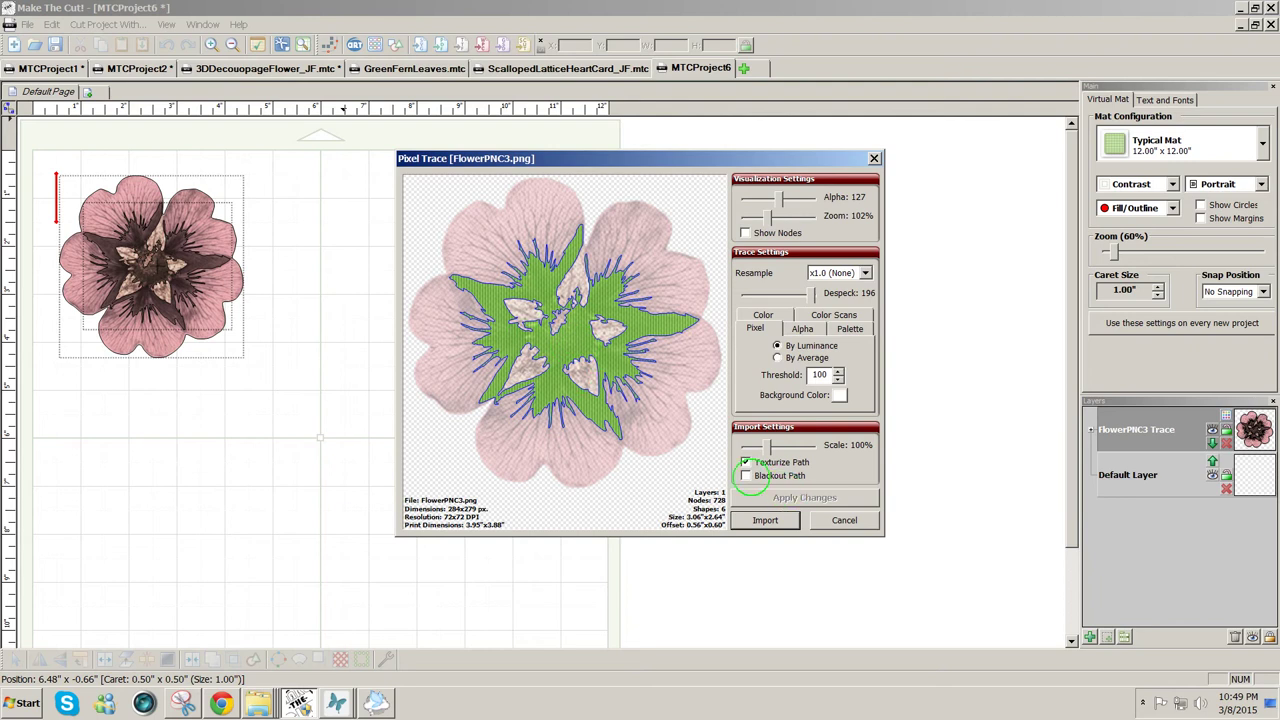
{"action": "left_click", "coordinate": [745, 476]}
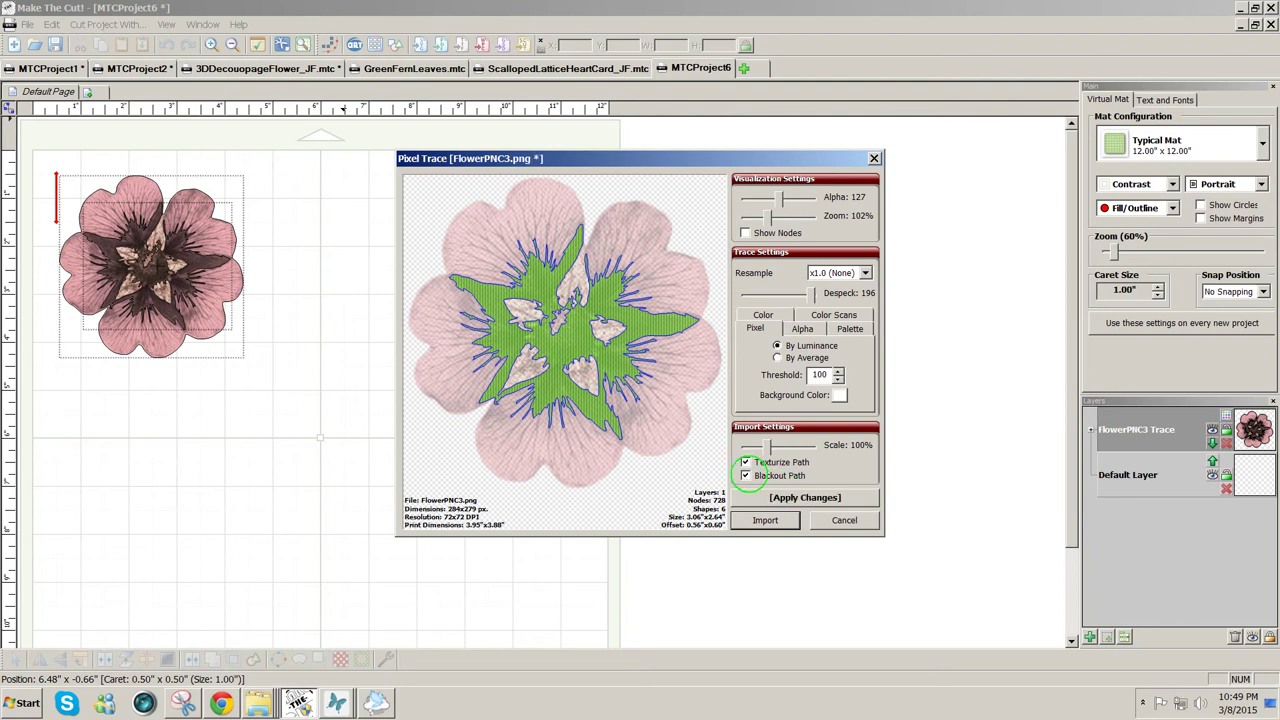
Compare thresholds 120 and 100, then import the blackout trace at 100 and finish tracing.
{"action": "left_click", "coordinate": [780, 497]}
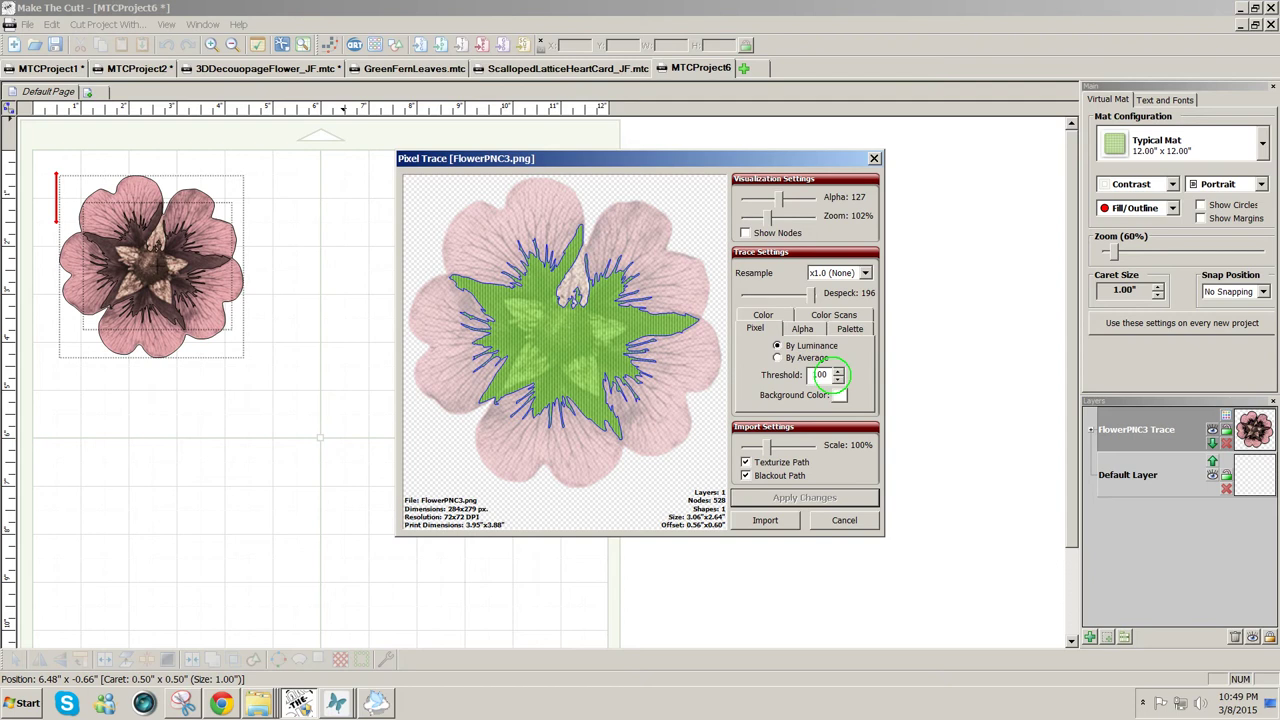
{"action": "double_click", "coordinate": [828, 374]}
{"action": "type", "text": "1"}
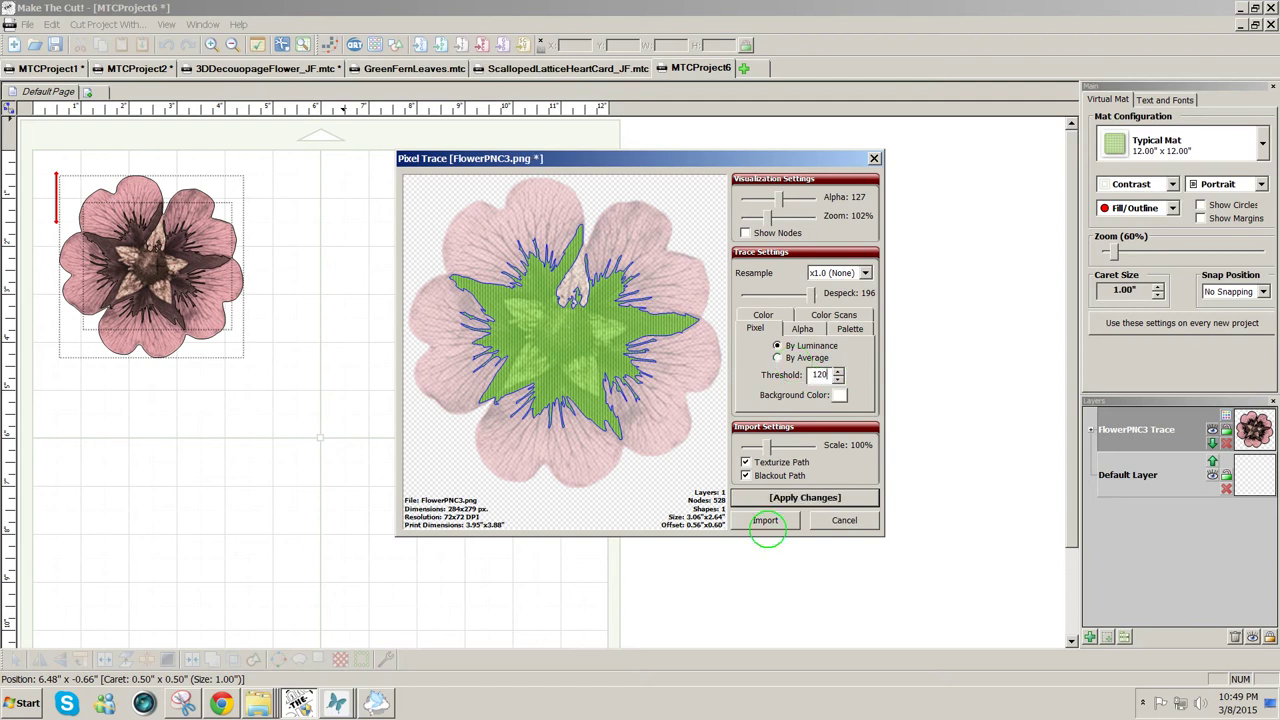
{"action": "left_click", "coordinate": [800, 497]}
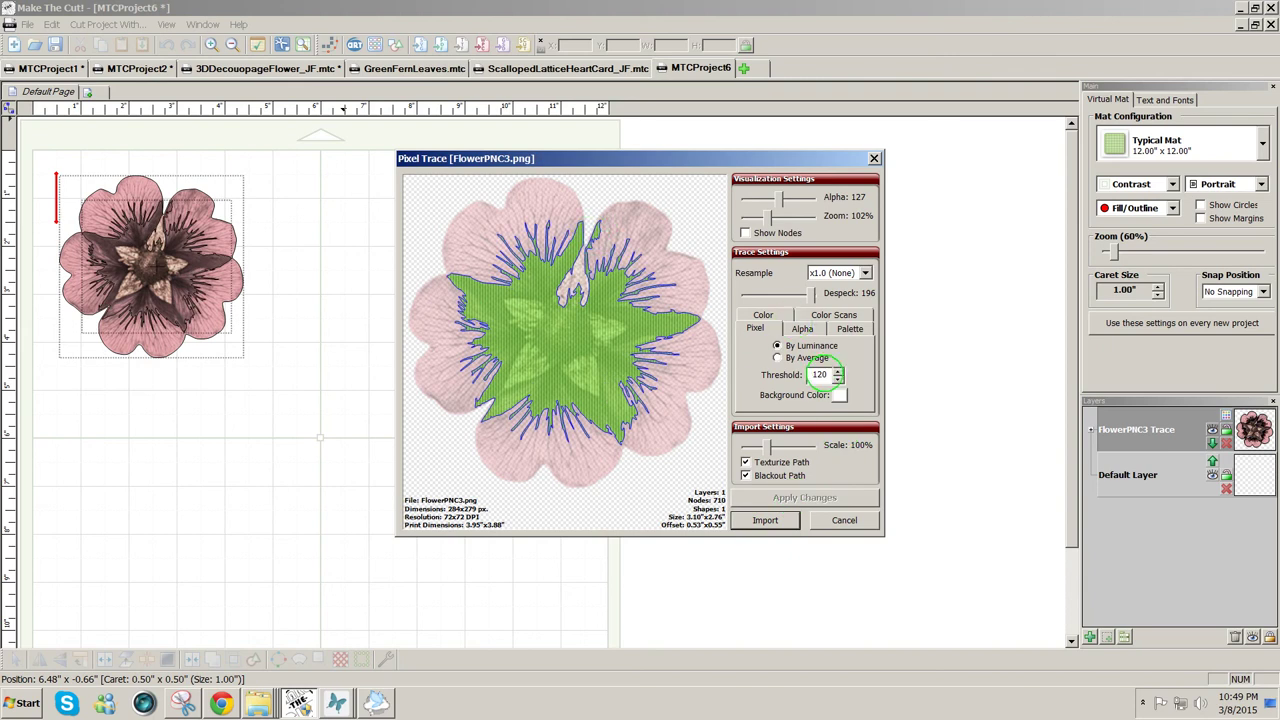
{"action": "double_click", "coordinate": [820, 374]}
{"action": "type", "text": "100"}
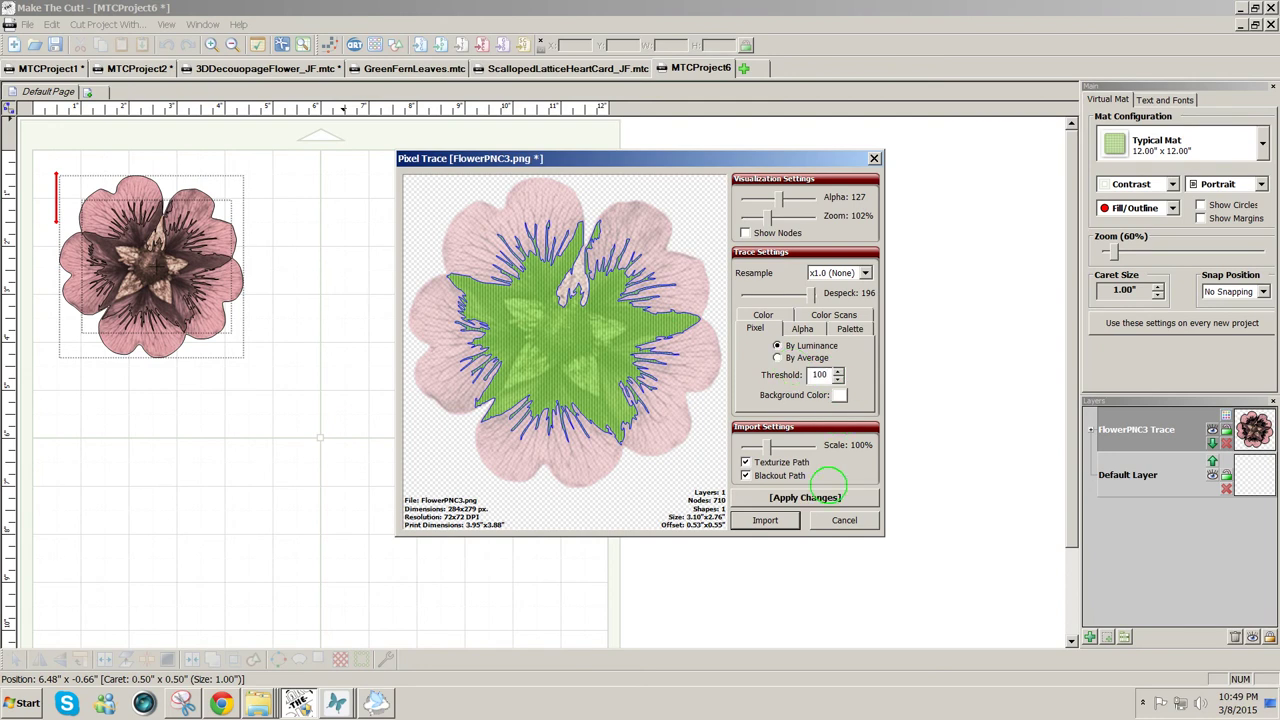
{"action": "left_click", "coordinate": [815, 497]}
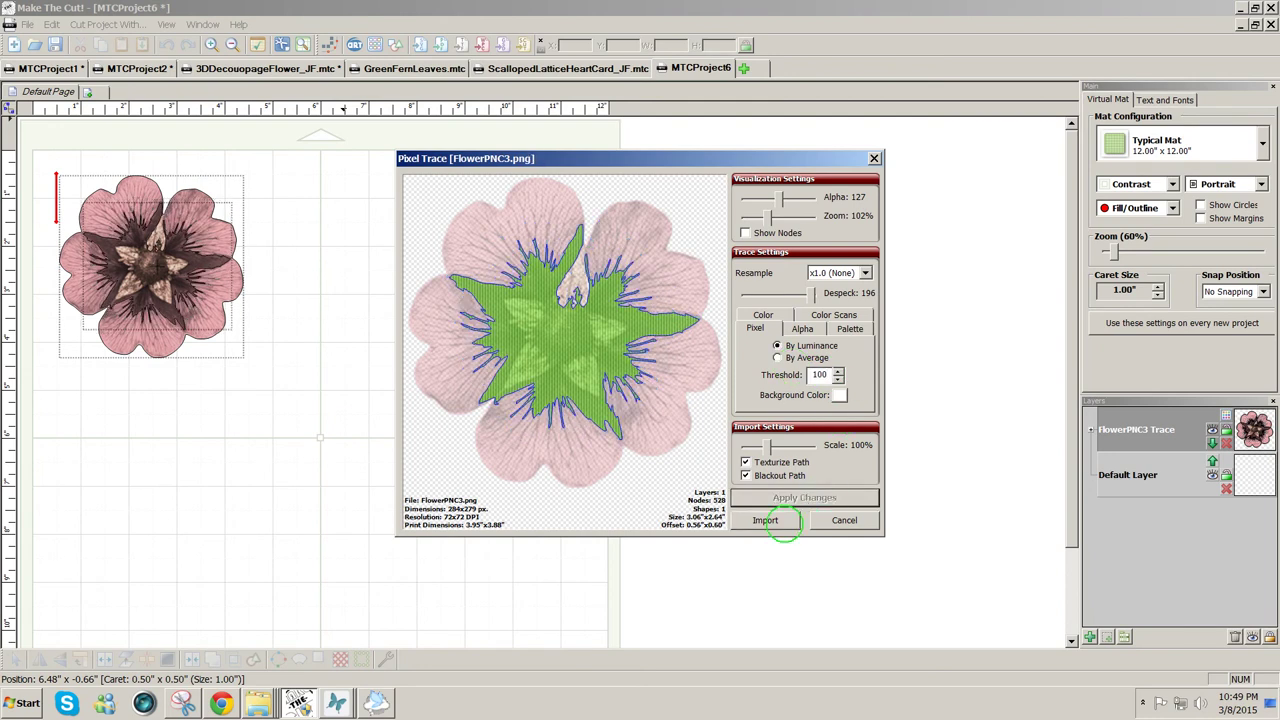
{"action": "left_click", "coordinate": [765, 520]}
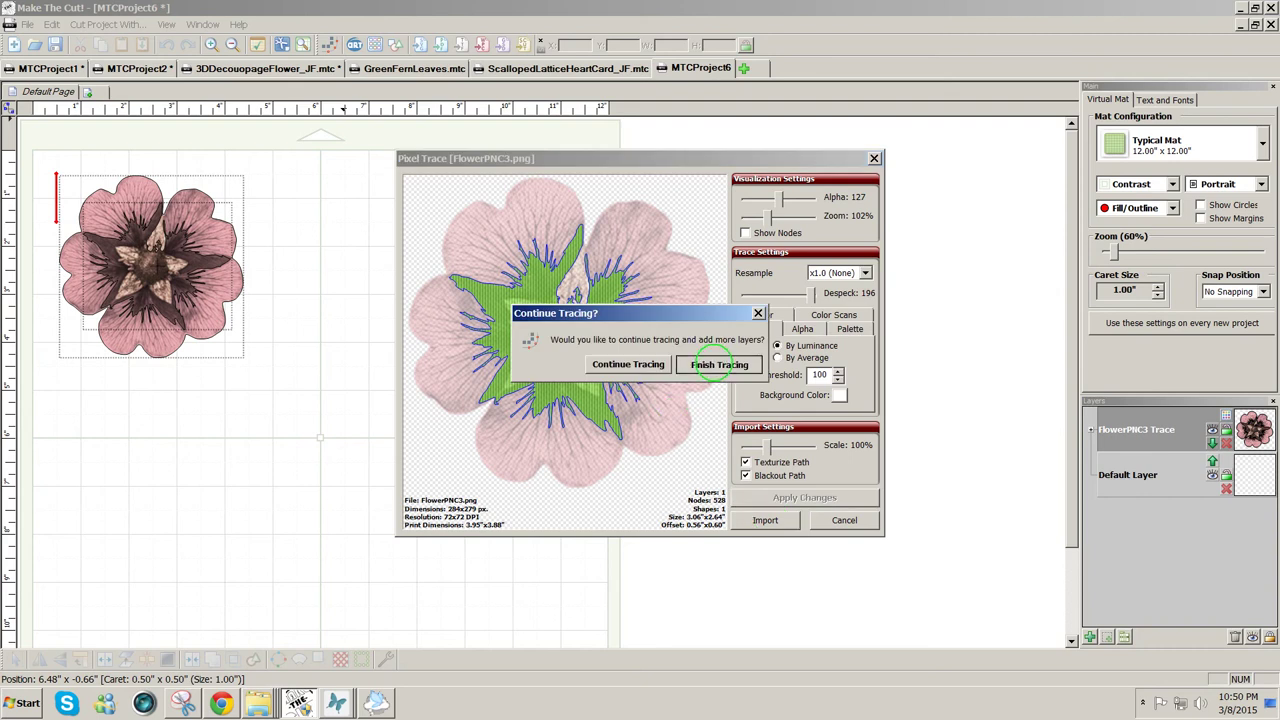
{"action": "left_click", "coordinate": [718, 364]}
Move the traced centre to the right of the pink flower and zoom in on it.
{"action": "left_click_drag", "start_coordinate": [163, 270], "coordinate": [345, 281]}
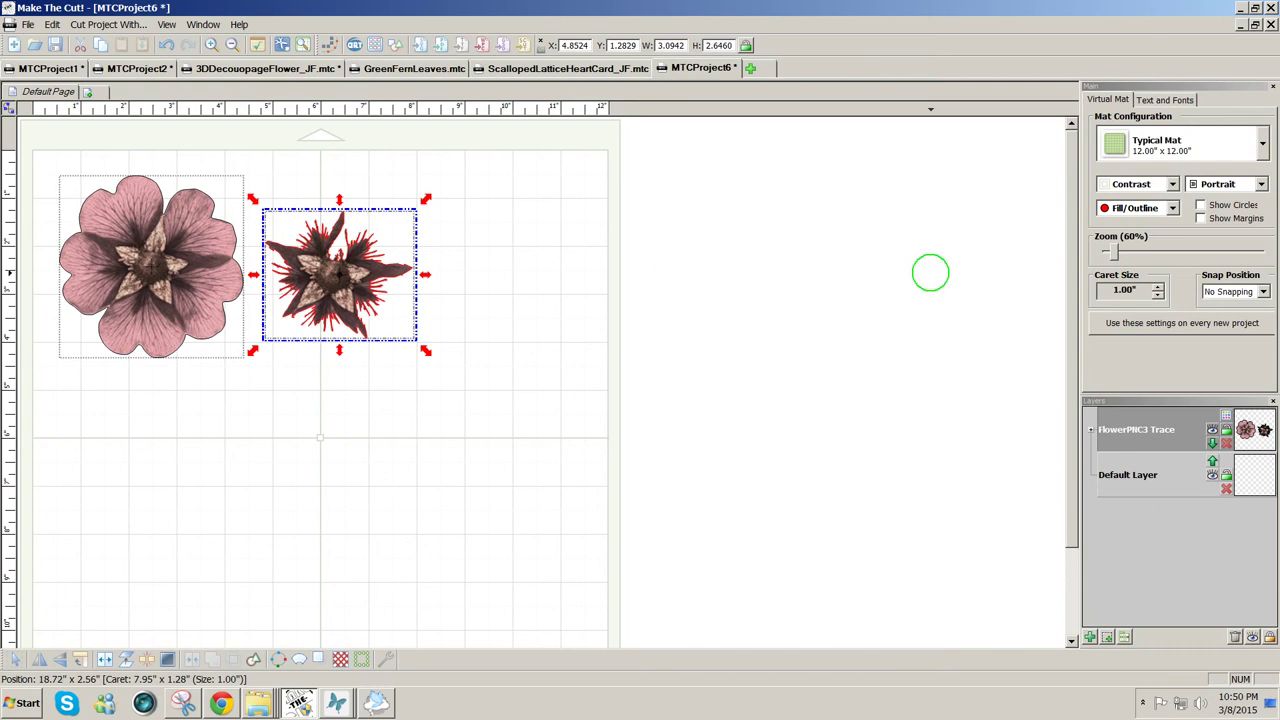
{"action": "scroll", "coordinate": [930, 272], "scroll_direction": "up", "scroll_amount": 5}
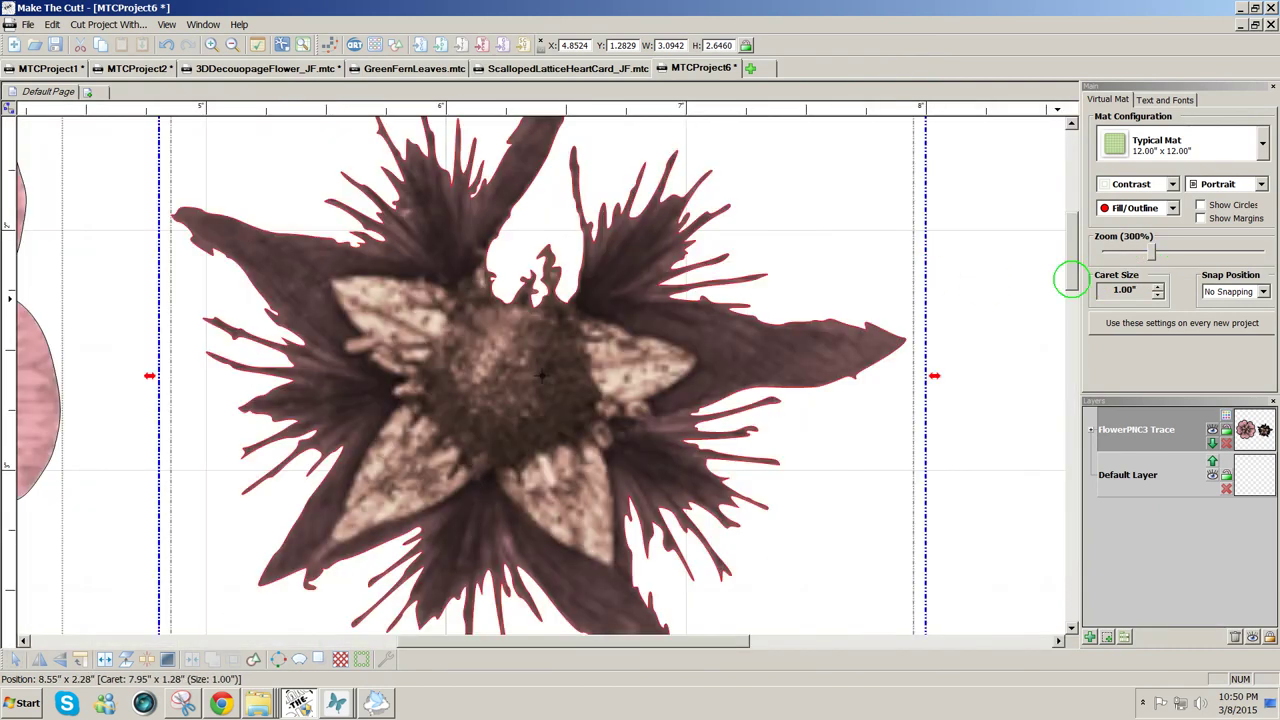
{"action": "scroll", "coordinate": [1069, 272], "scroll_direction": "up", "scroll_amount": 1}
{"action": "left_click_drag", "start_coordinate": [1069, 272], "coordinate": [1069, 258]}
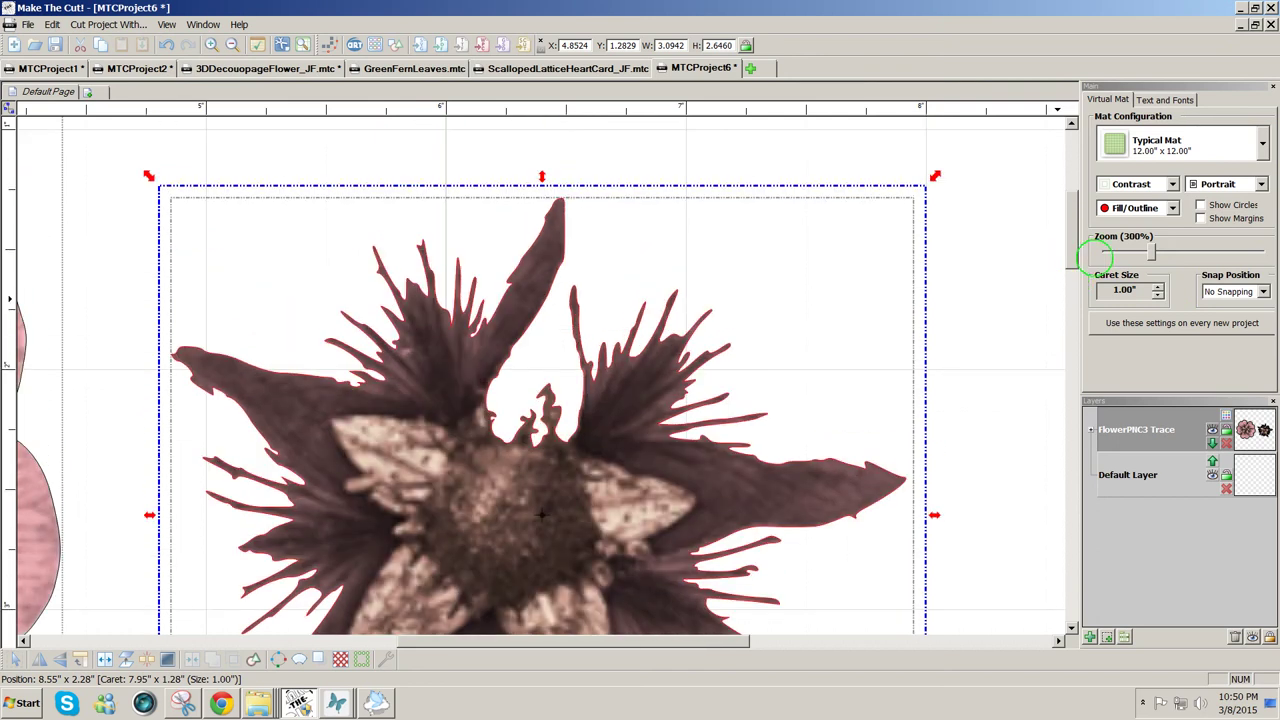
{"action": "left_click_drag", "start_coordinate": [1071, 246], "coordinate": [1071, 254]}
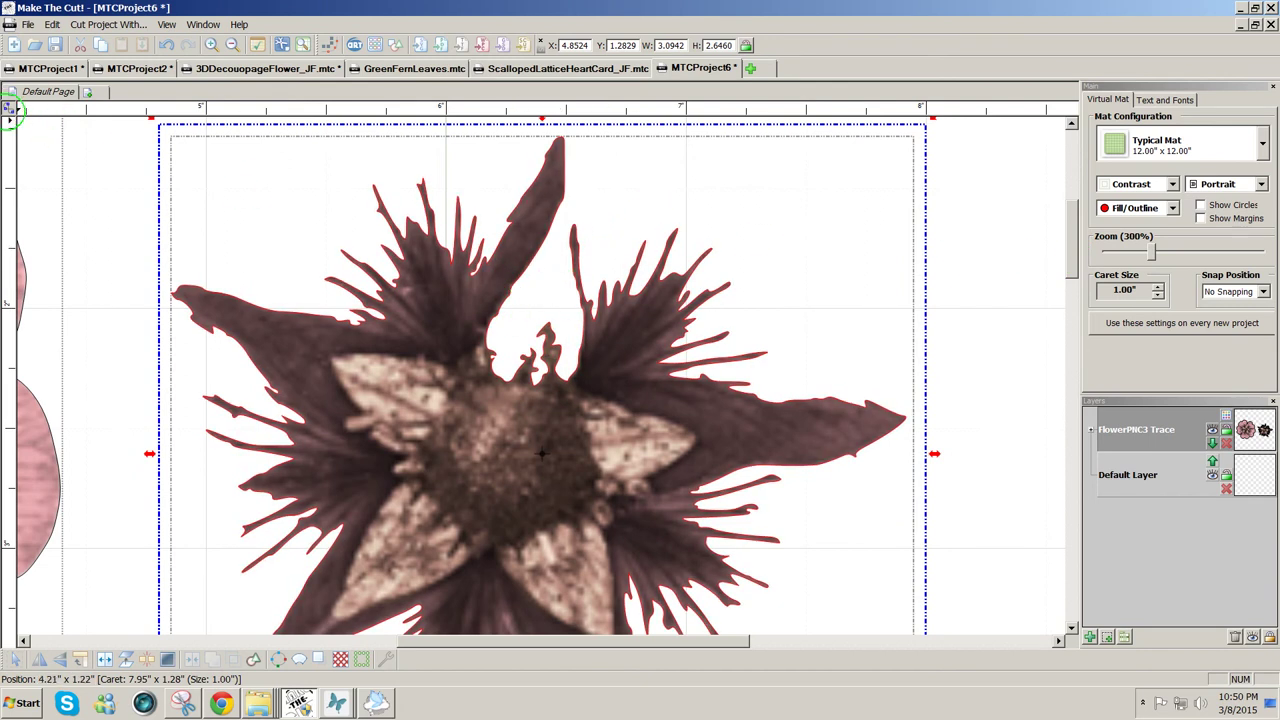
With the Eraser, cut a gap out of the top spike's right edge.
{"action": "left_click", "coordinate": [9, 107]}
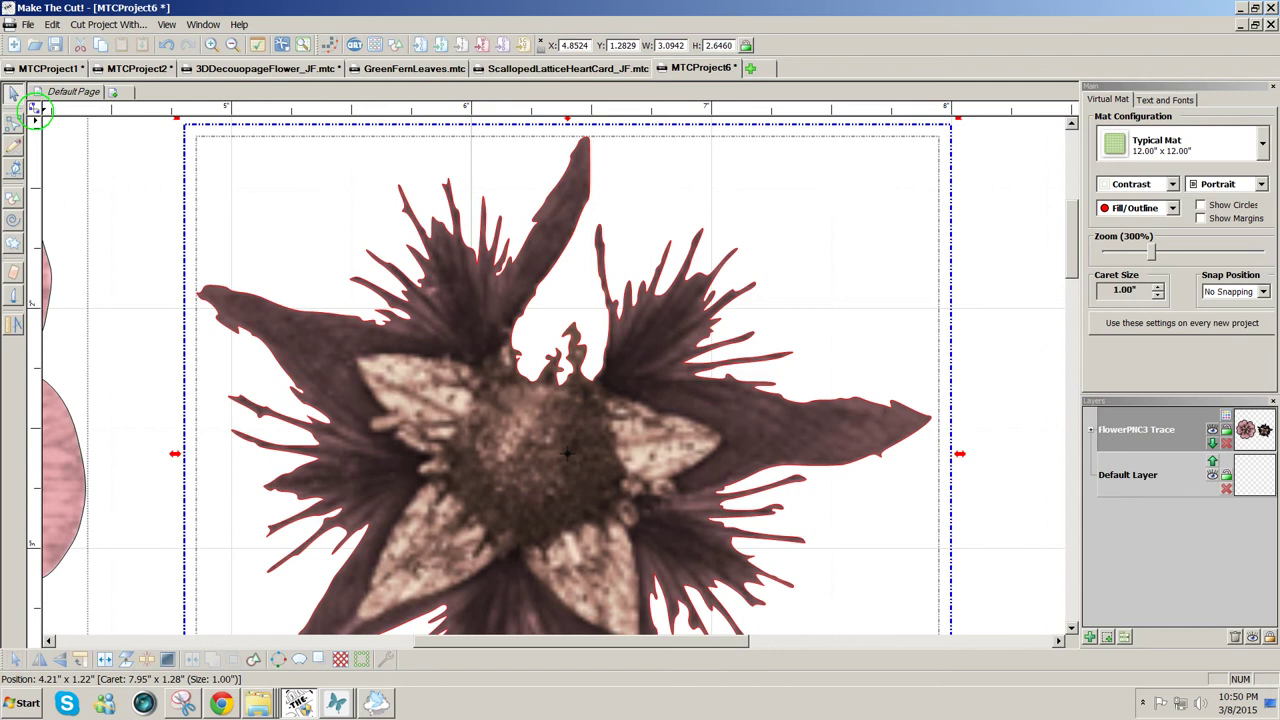
{"action": "key", "text": "Escape"}
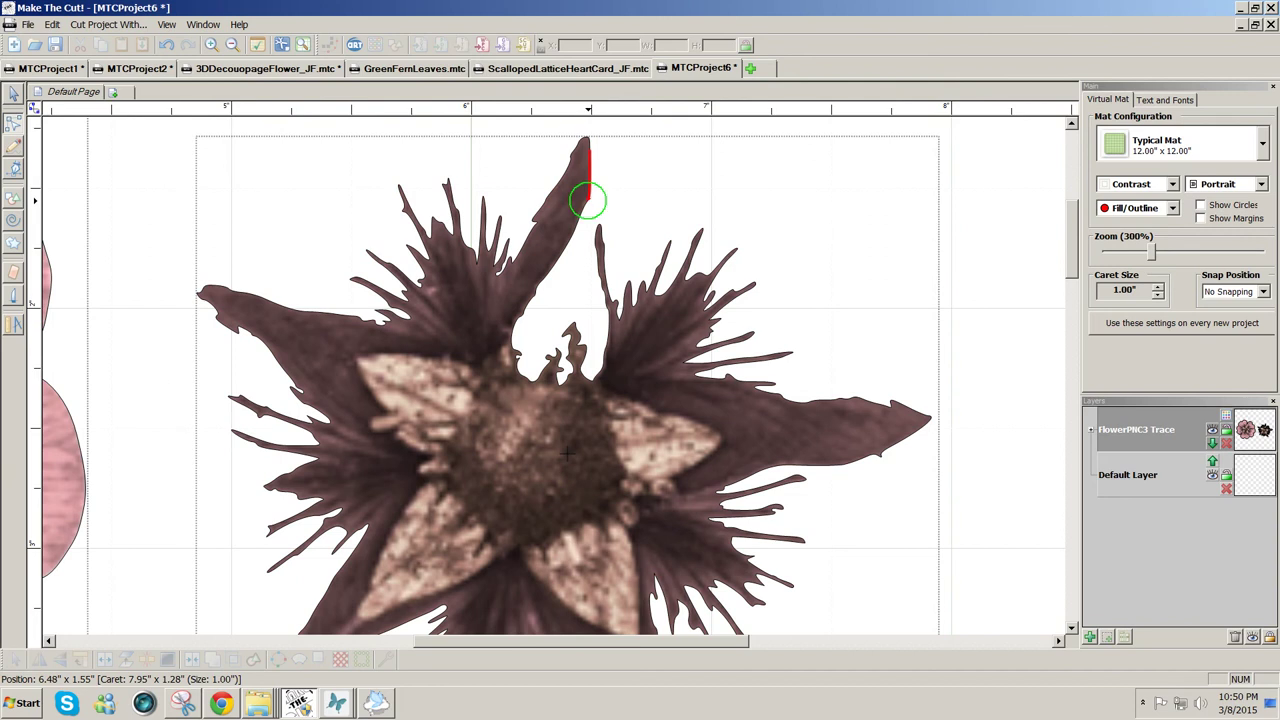
{"action": "left_click", "coordinate": [584, 207]}
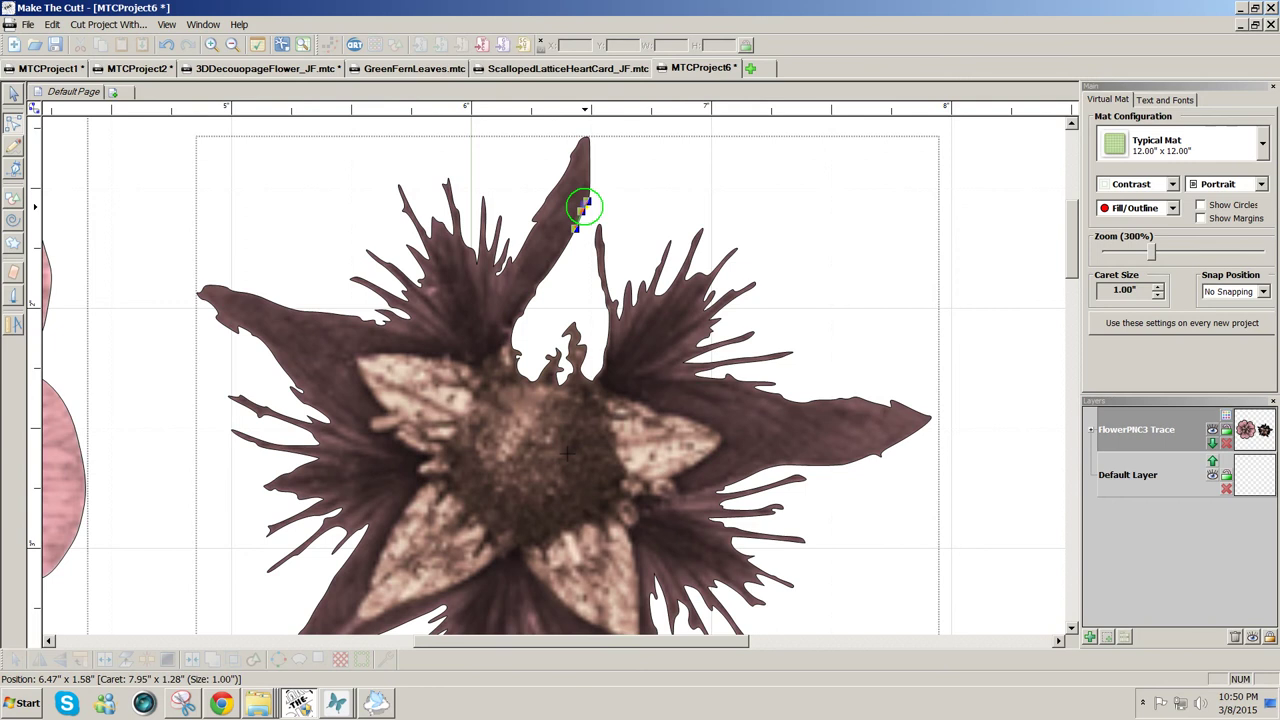
{"action": "left_click_drag", "start_coordinate": [584, 207], "coordinate": [593, 224]}
{"action": "left_click", "coordinate": [595, 229]}
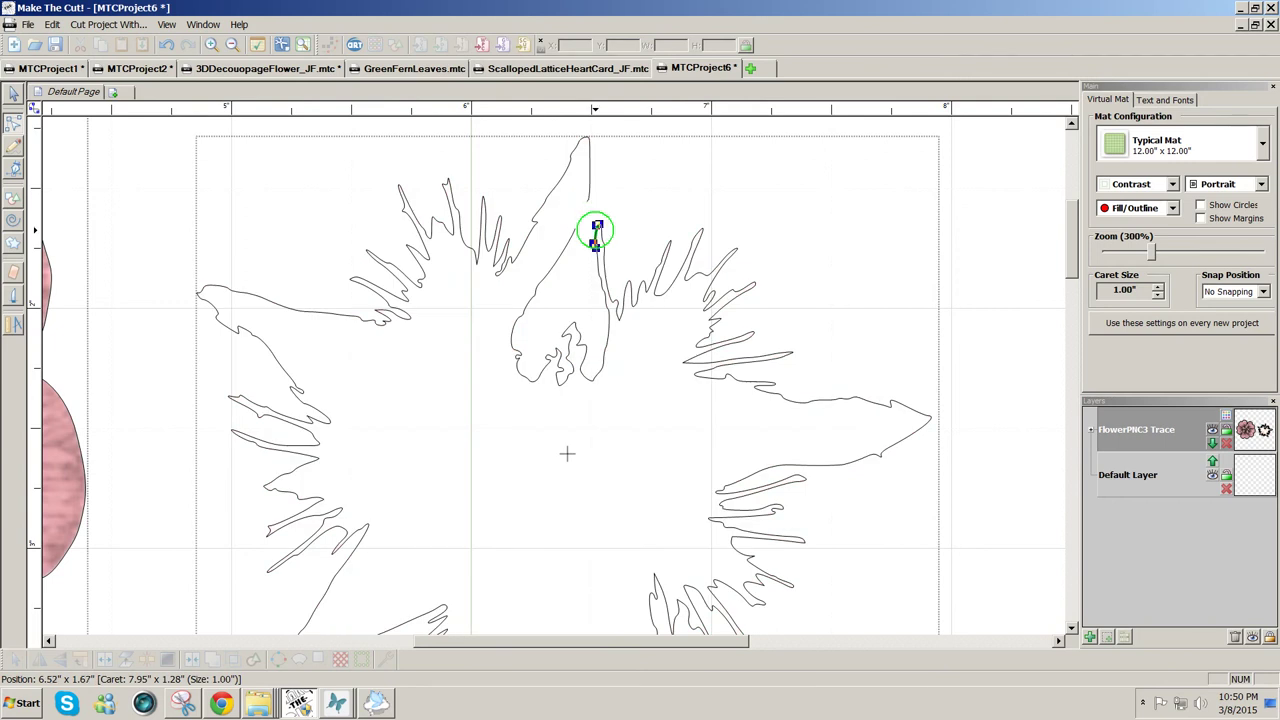
{"action": "left_click", "coordinate": [596, 231]}
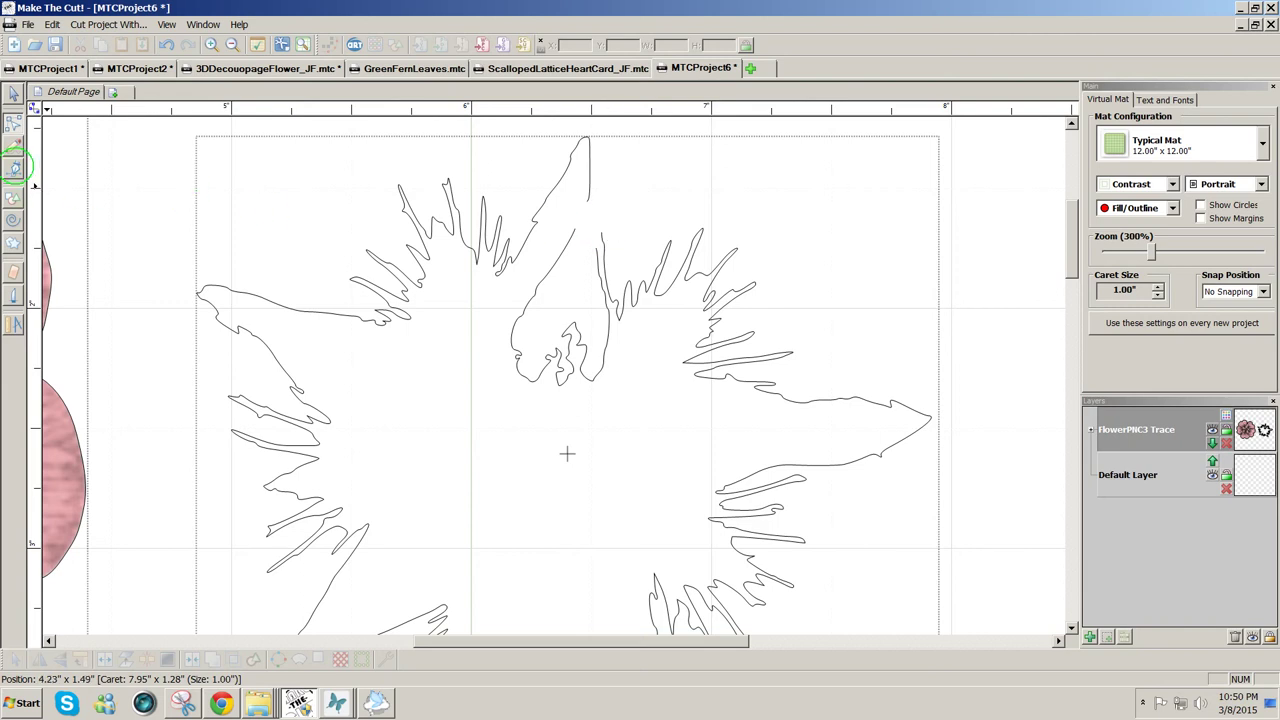
Draw a new path line across the gap to rejoin the spike outline.
{"action": "left_click", "coordinate": [14, 168]}
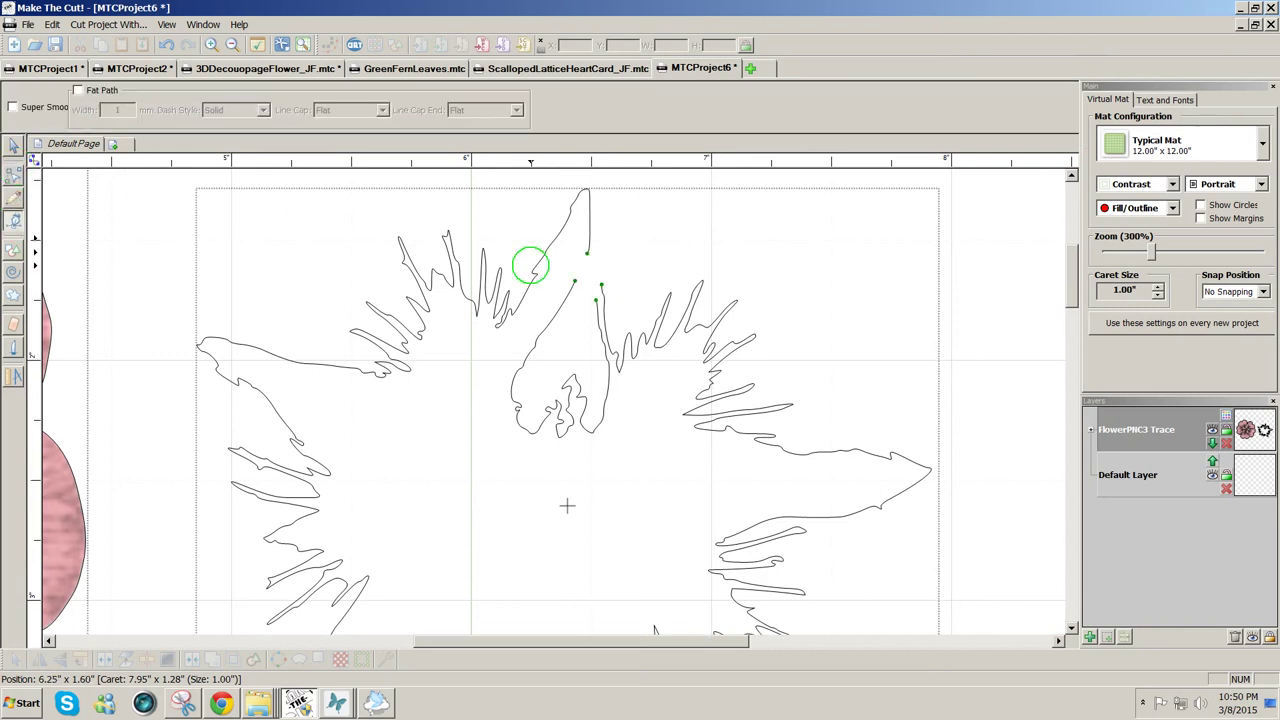
{"action": "left_click", "coordinate": [601, 285]}
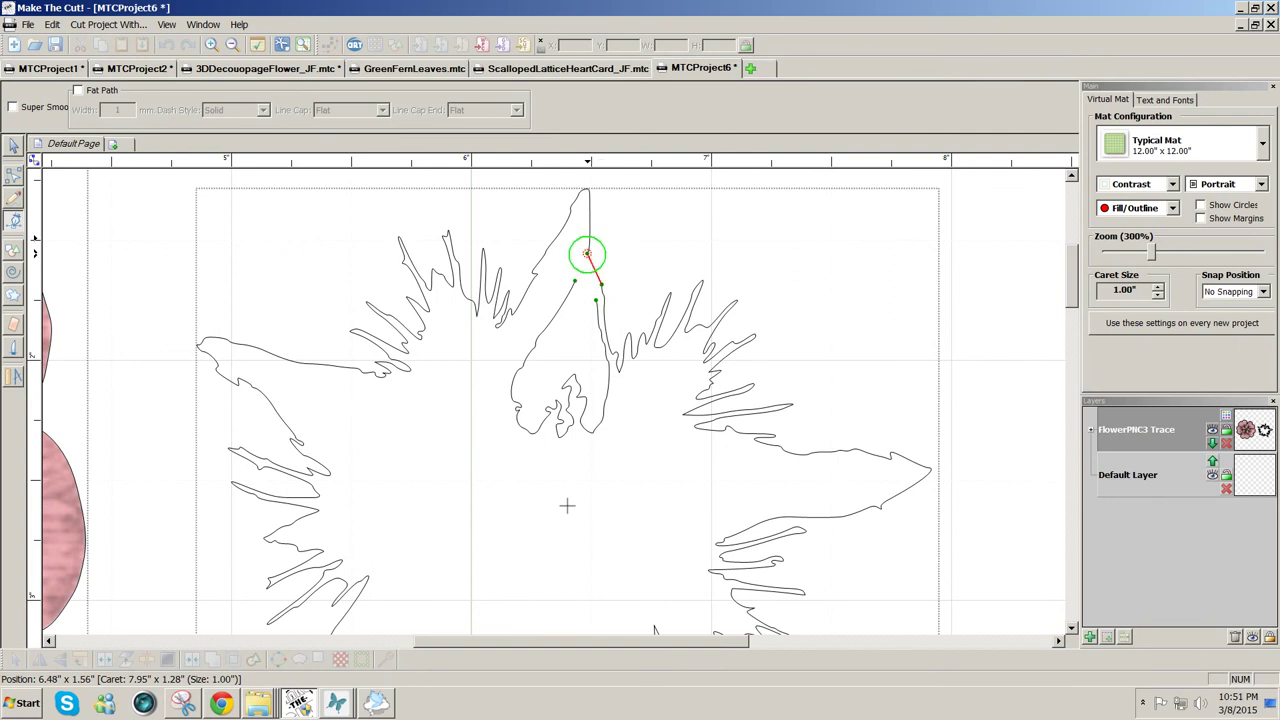
{"action": "left_click", "coordinate": [587, 254]}
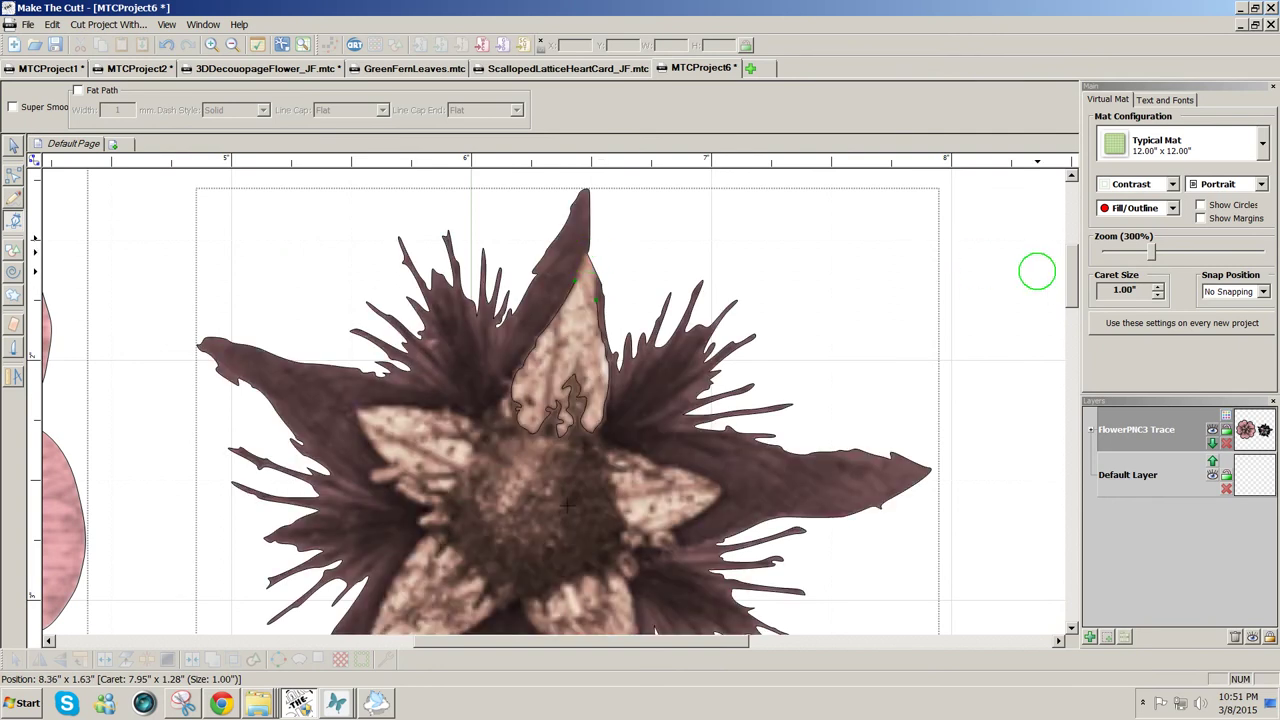
{"action": "scroll", "coordinate": [1068, 290], "scroll_direction": "down", "scroll_amount": 3}
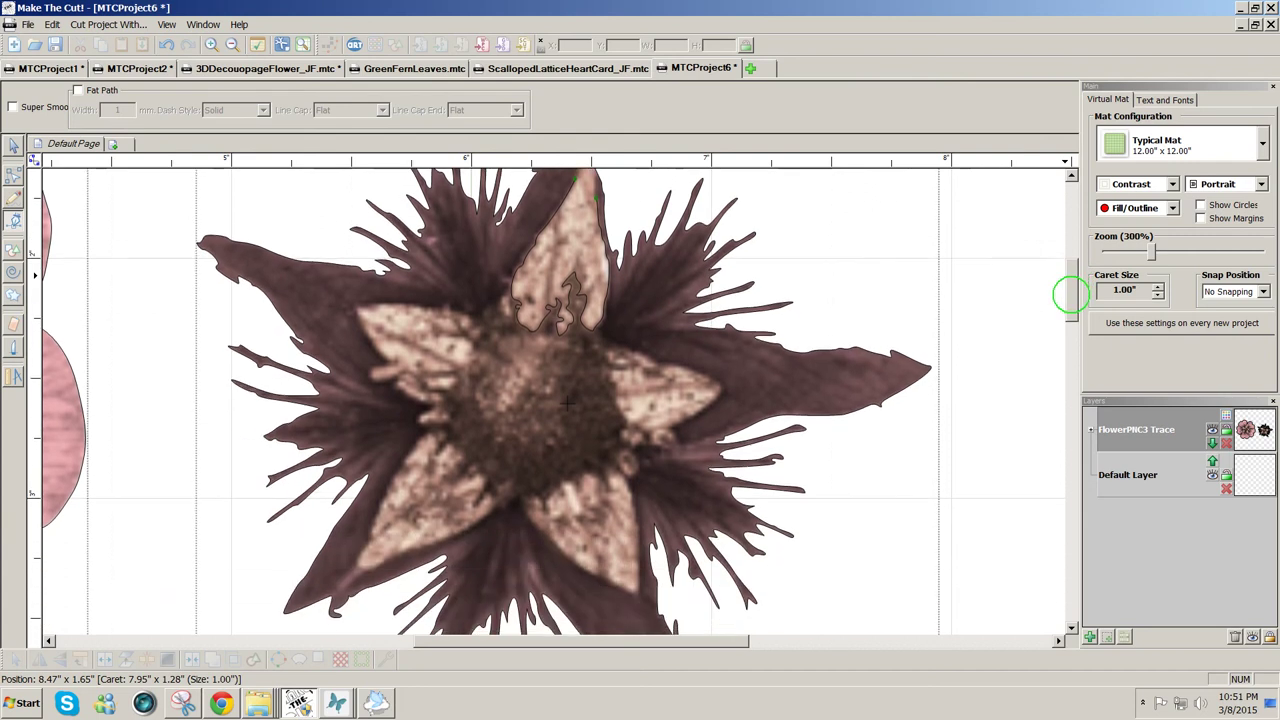
{"action": "scroll", "coordinate": [1070, 293], "scroll_direction": "up", "scroll_amount": 1}
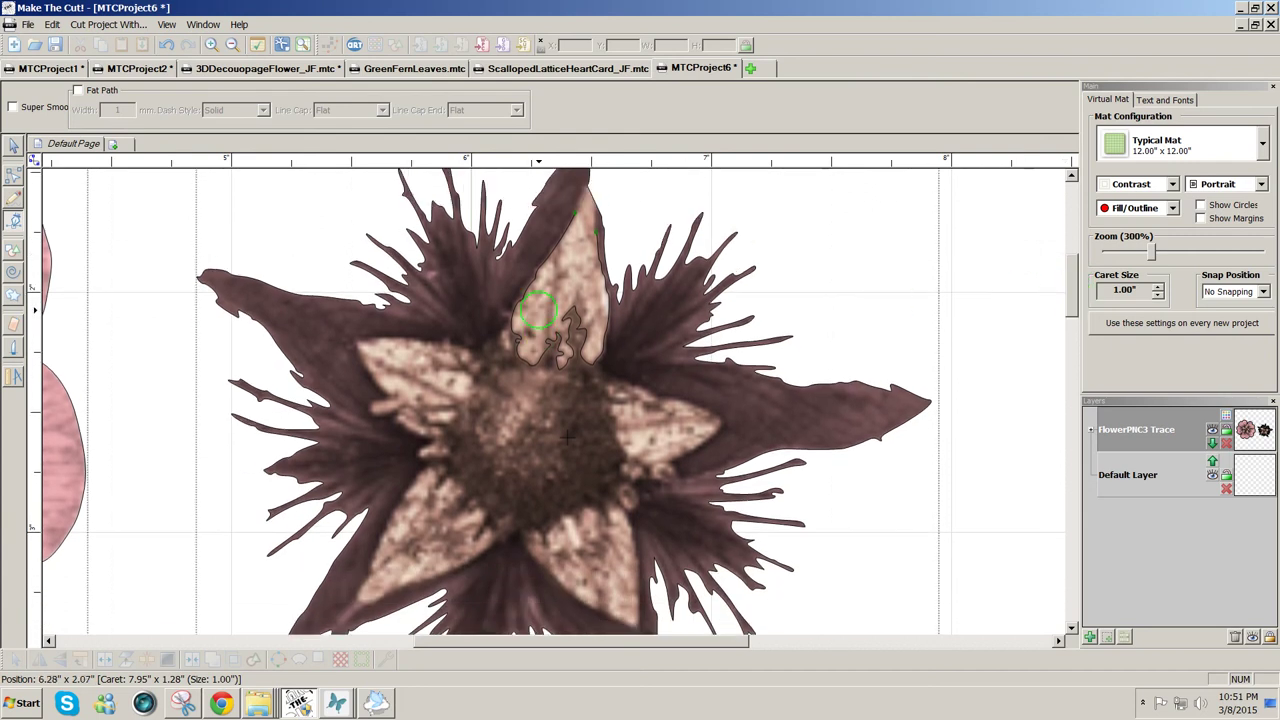
{"action": "scroll", "coordinate": [1072, 290], "scroll_direction": "down", "scroll_amount": 5}
{"action": "scroll", "coordinate": [1068, 310], "scroll_direction": "down", "scroll_amount": 5}
{"action": "scroll", "coordinate": [1068, 290], "scroll_direction": "up", "scroll_amount": 10}
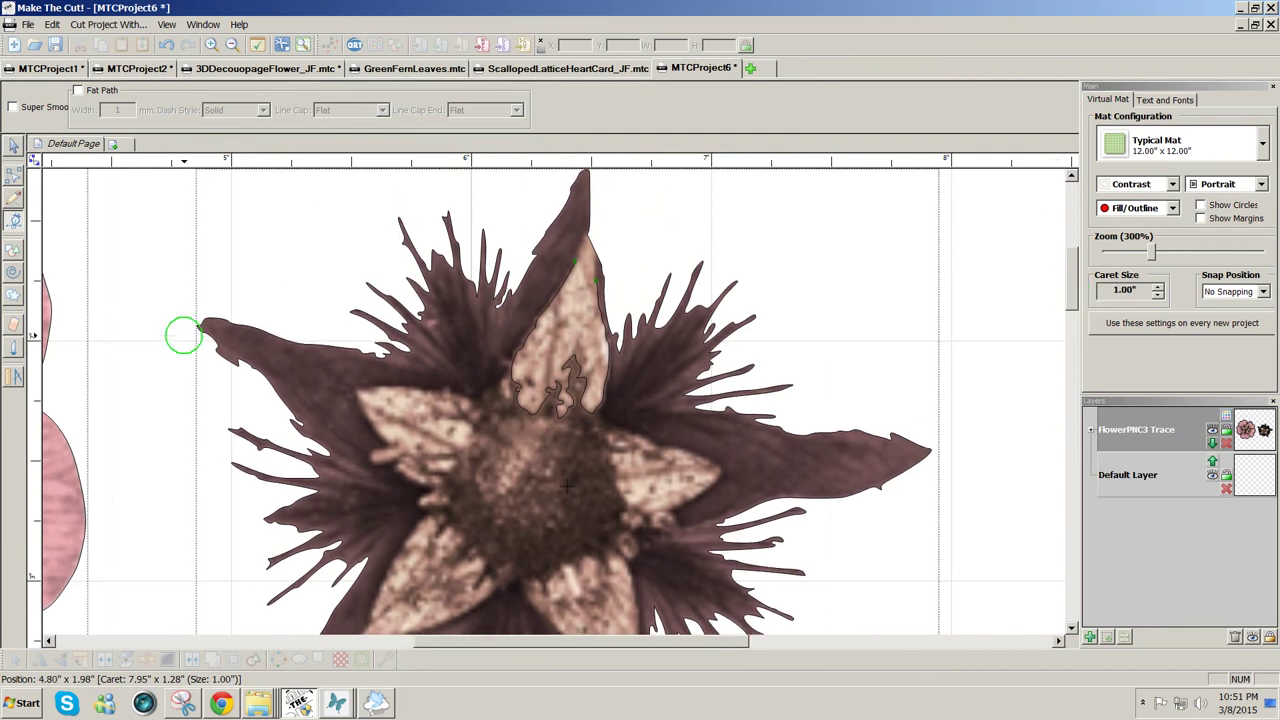
Set the eraser size and rub out rough bits along the left tip and below the right tip.
{"action": "left_click", "coordinate": [12, 323]}
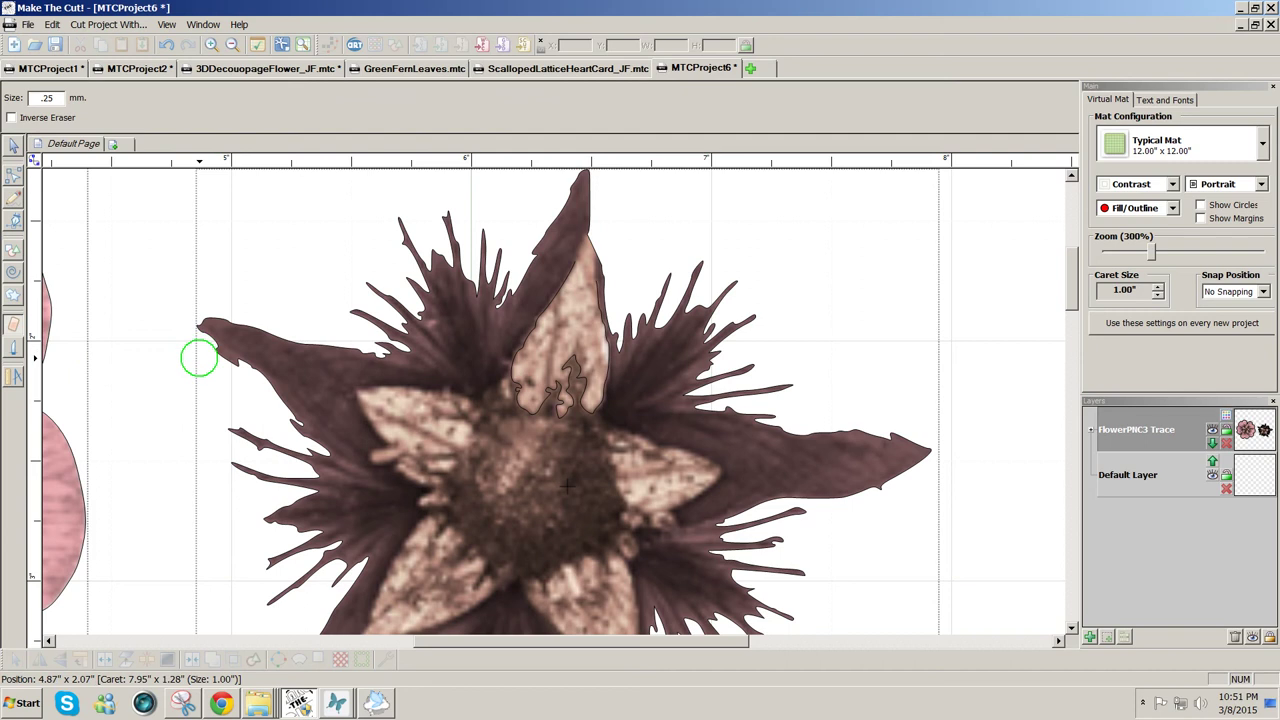
{"action": "double_click", "coordinate": [47, 97]}
{"action": "left_click_drag", "start_coordinate": [200, 343], "coordinate": [243, 366]}
{"action": "scroll", "coordinate": [876, 355], "scroll_direction": "down", "scroll_amount": 1}
{"action": "scroll", "coordinate": [876, 355], "scroll_direction": "down", "scroll_amount": 2}
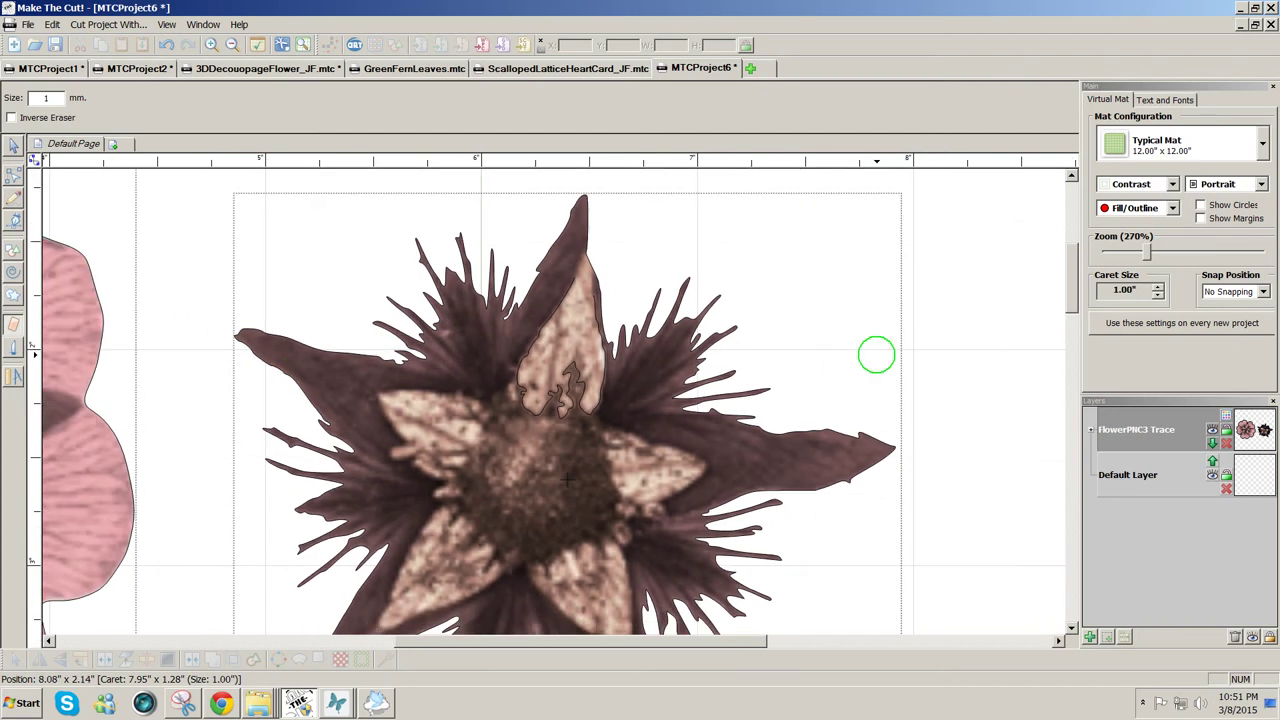
{"action": "left_click_drag", "start_coordinate": [1063, 294], "coordinate": [1067, 314]}
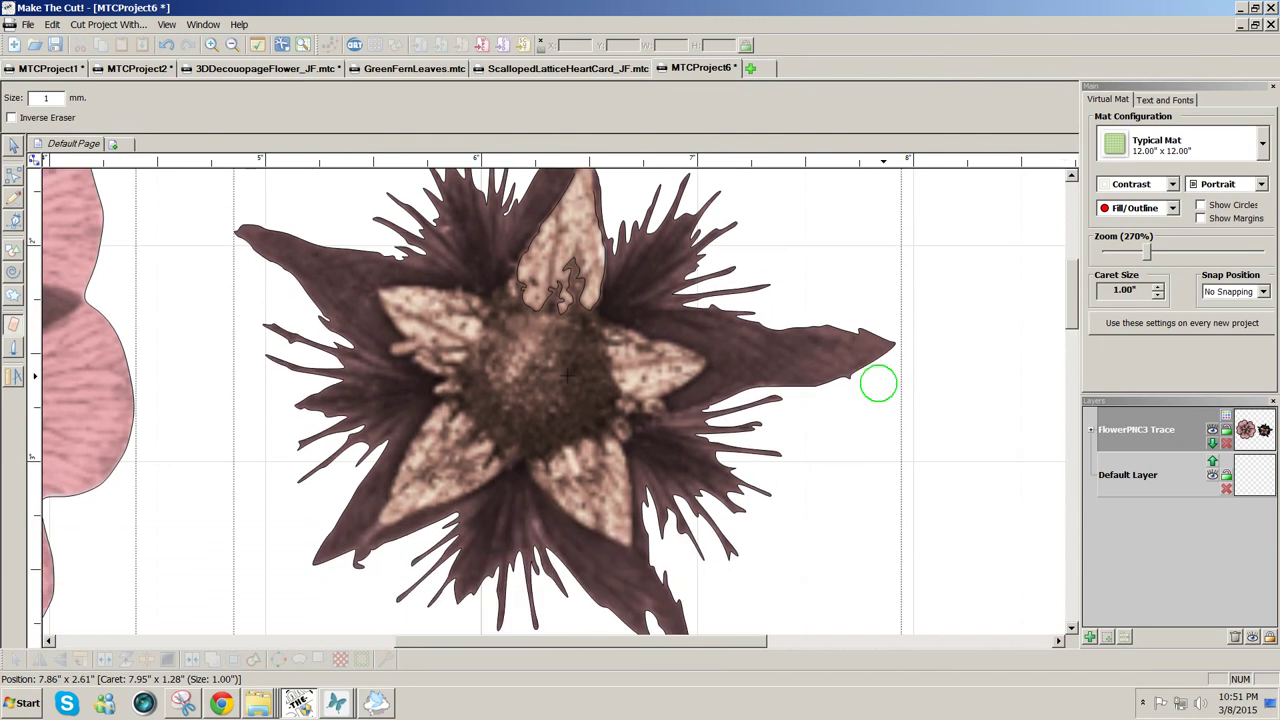
{"action": "left_click_drag", "start_coordinate": [836, 381], "coordinate": [866, 366]}
{"action": "mouse_move", "coordinate": [838, 376]}
{"action": "left_mouse_down"}
{"action": "mouse_move", "coordinate": [837, 395]}
{"action": "mouse_move", "coordinate": [848, 374]}
{"action": "mouse_move", "coordinate": [950, 362]}
{"action": "left_mouse_up"}
Trim the right tip, lower-right spike edge and lower-left petal tip, then return to 100% zoom.
{"action": "left_click_drag", "start_coordinate": [803, 319], "coordinate": [881, 318]}
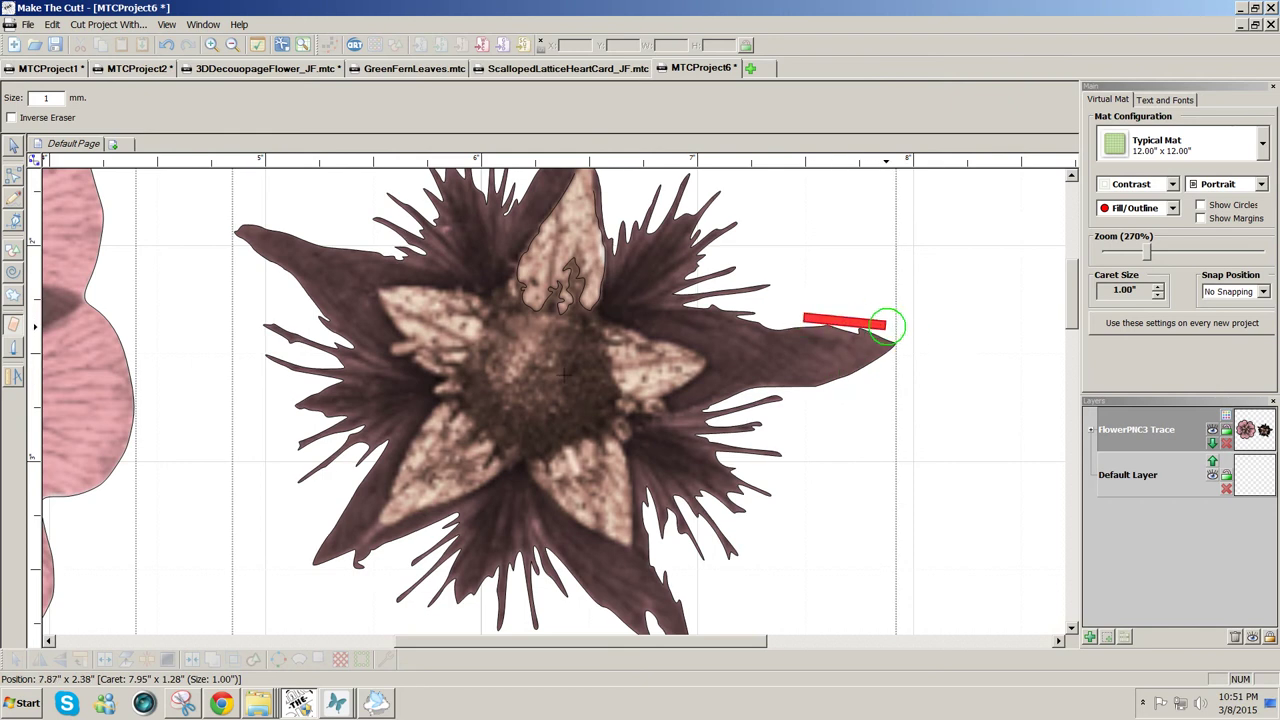
{"action": "left_click_drag", "start_coordinate": [889, 326], "coordinate": [891, 328]}
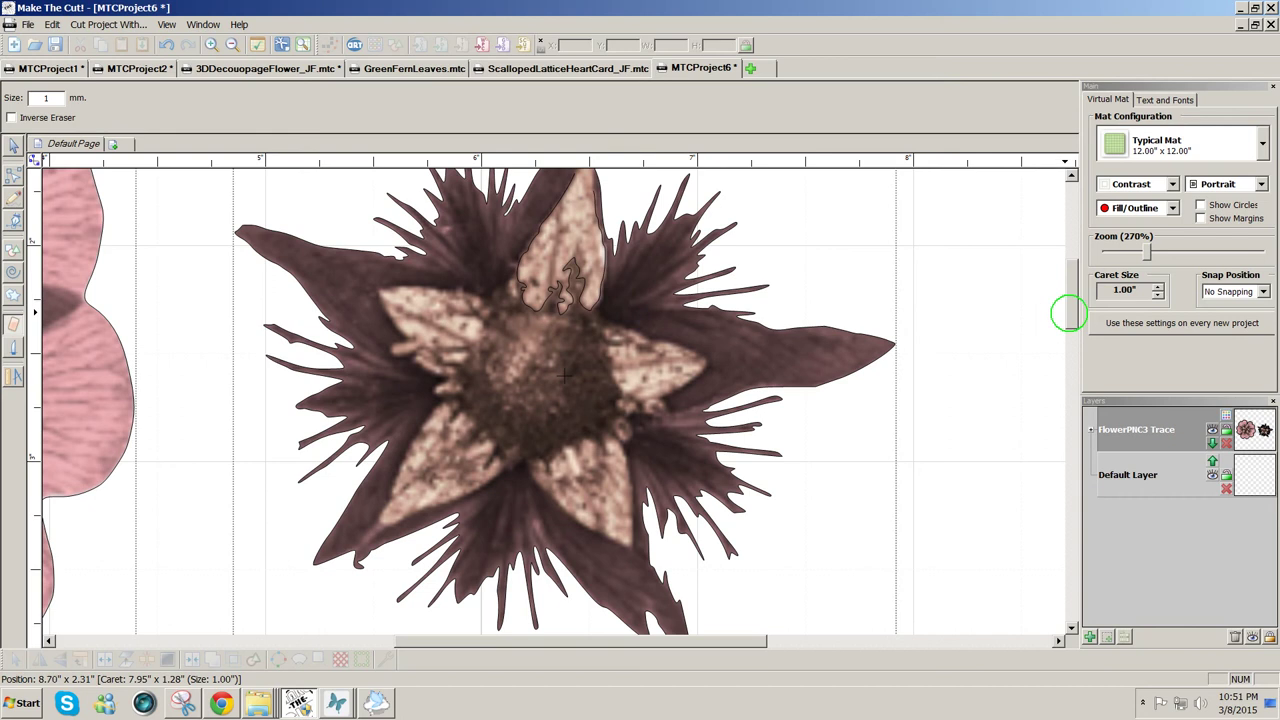
{"action": "left_click_drag", "start_coordinate": [1068, 308], "coordinate": [1066, 330]}
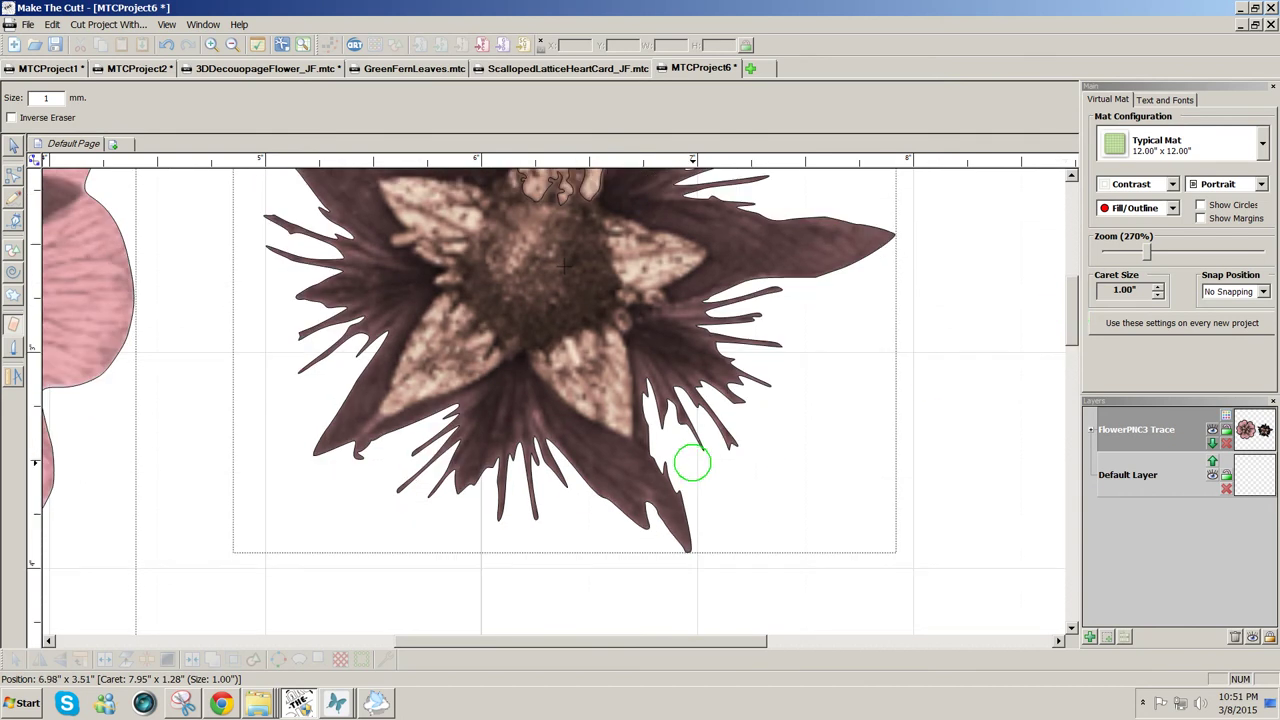
{"action": "mouse_move", "coordinate": [654, 450]}
{"action": "left_mouse_down"}
{"action": "mouse_move", "coordinate": [694, 512]}
{"action": "mouse_move", "coordinate": [665, 466]}
{"action": "mouse_move", "coordinate": [685, 503]}
{"action": "mouse_move", "coordinate": [667, 470]}
{"action": "left_mouse_up"}
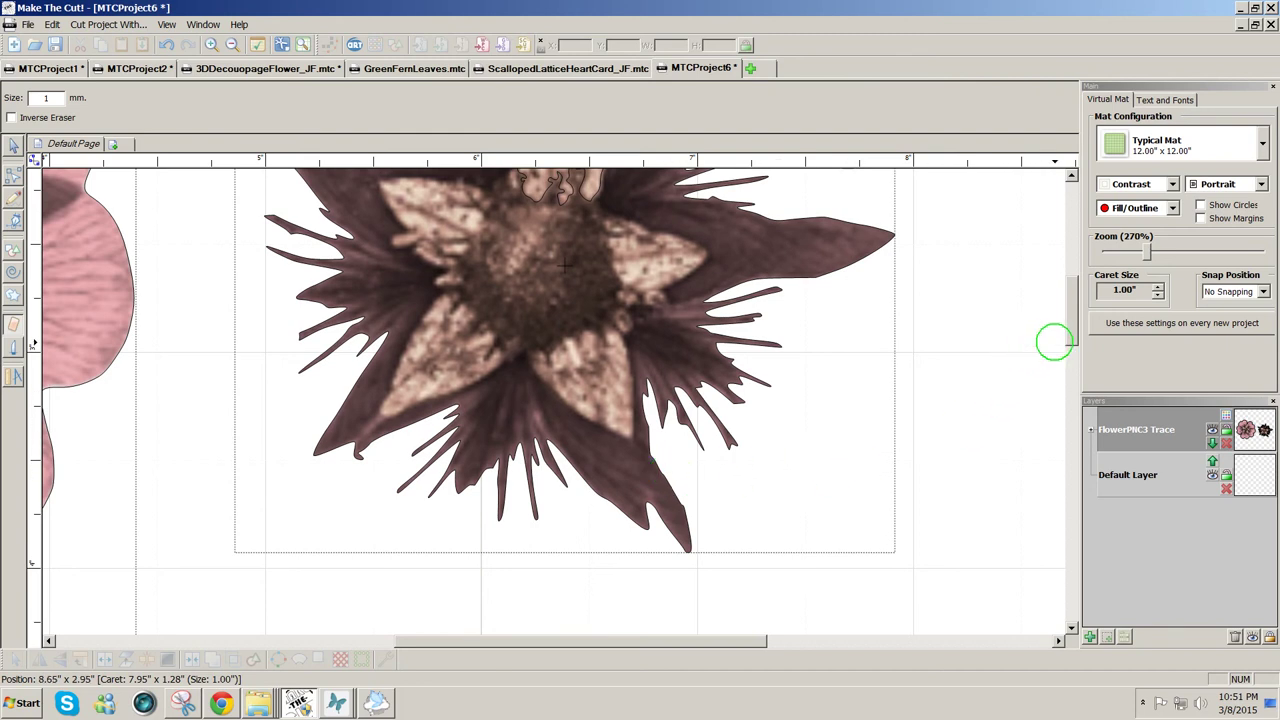
{"action": "left_click_drag", "start_coordinate": [1064, 334], "coordinate": [1067, 332]}
{"action": "scroll", "coordinate": [1068, 326], "scroll_direction": "up", "scroll_amount": 3}
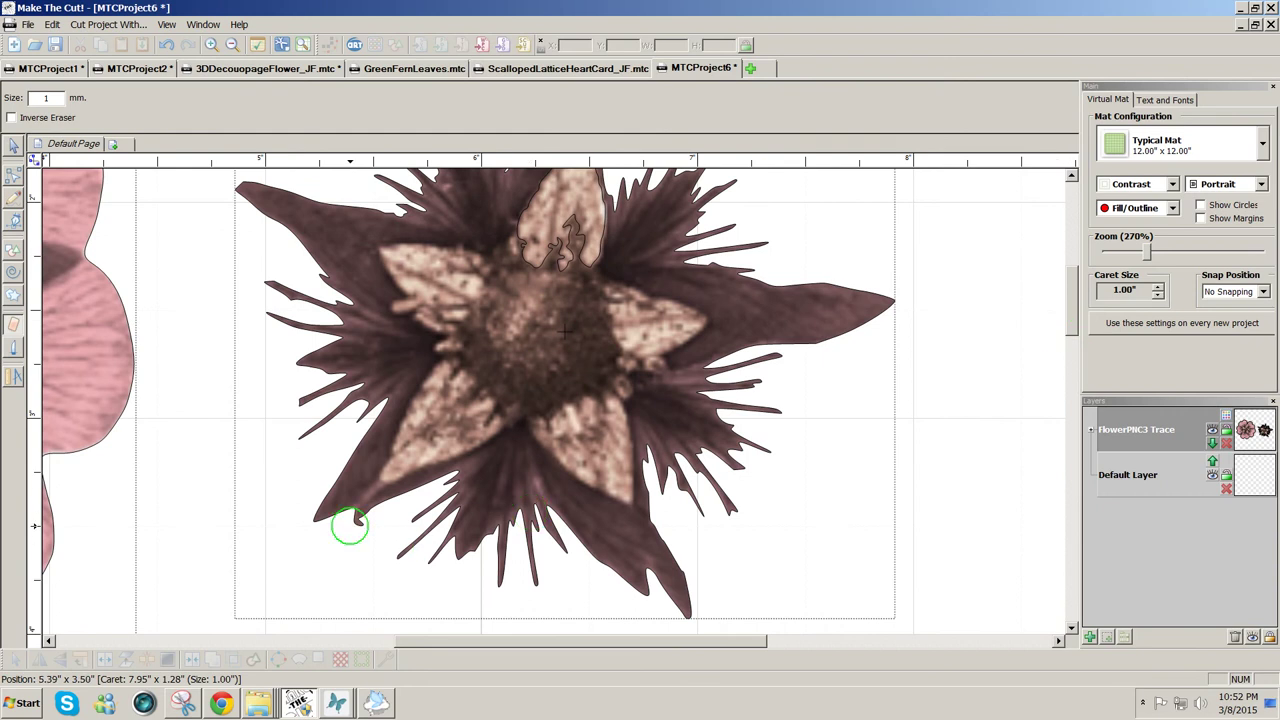
{"action": "left_click_drag", "start_coordinate": [345, 522], "coordinate": [360, 516]}
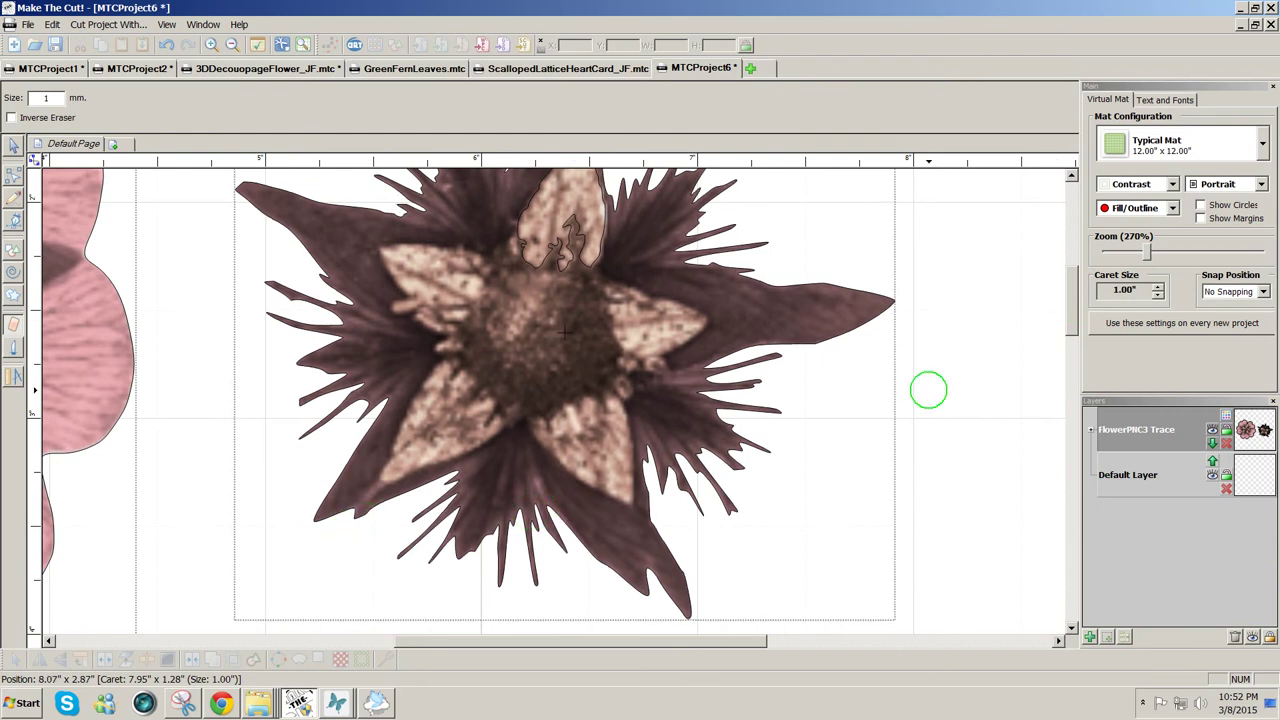
{"action": "mouse_move", "coordinate": [1068, 324]}
{"action": "left_mouse_down"}
{"action": "mouse_move", "coordinate": [1072, 300]}
{"action": "mouse_move", "coordinate": [1072, 312]}
{"action": "left_mouse_up"}
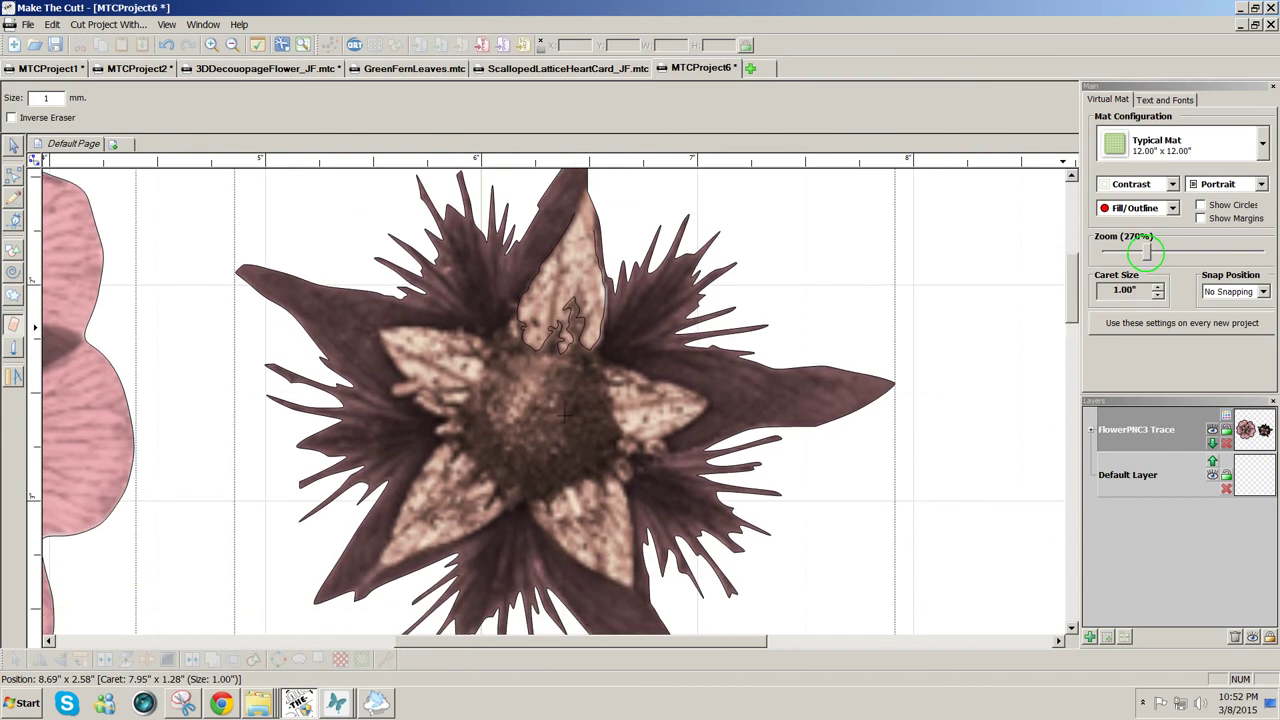
{"action": "left_click_drag", "start_coordinate": [1146, 252], "coordinate": [1120, 254]}
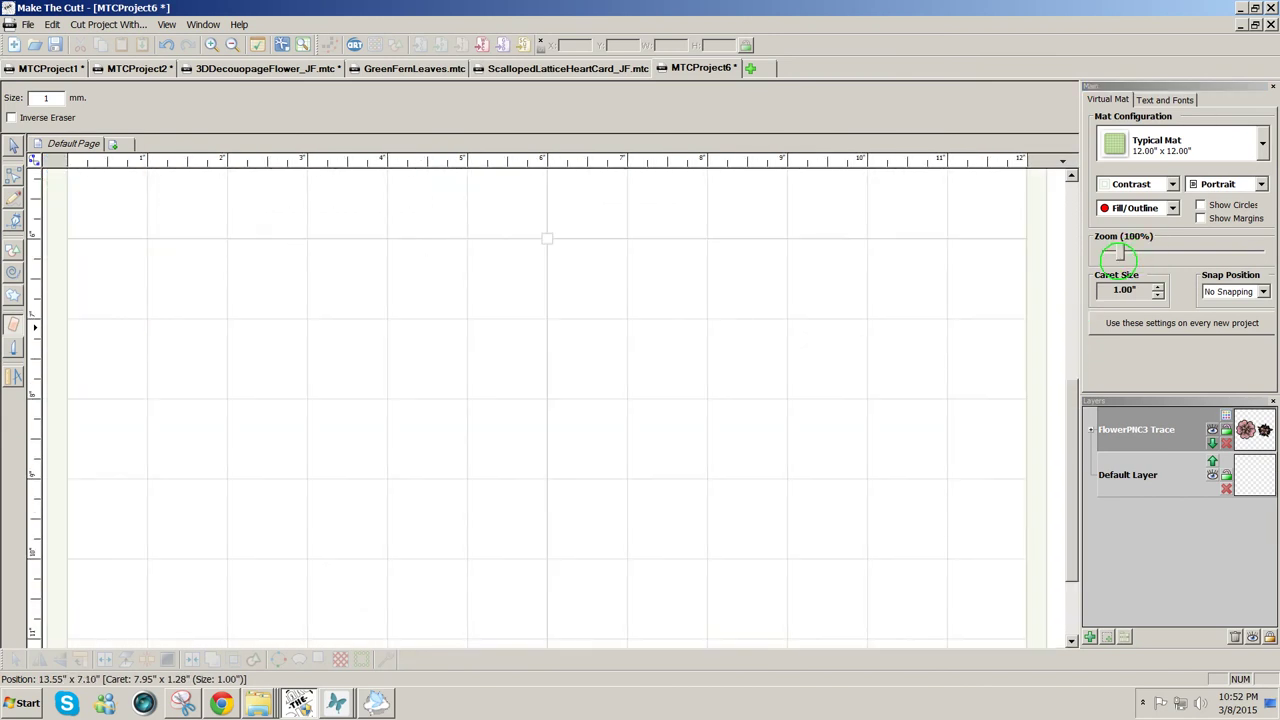
Select the star flower trace and test it over the pink flower before moving it back beside.
{"action": "left_click_drag", "start_coordinate": [1071, 437], "coordinate": [1071, 243]}
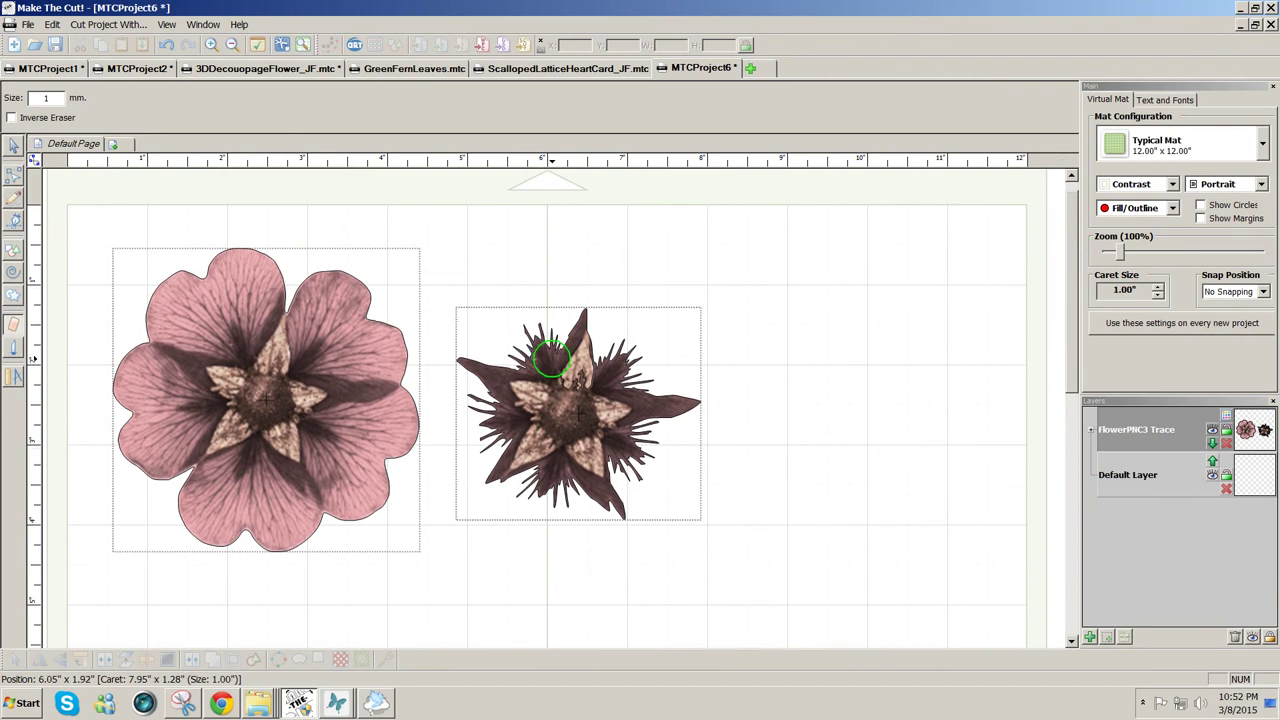
{"action": "left_click", "coordinate": [13, 145]}
{"action": "left_click", "coordinate": [520, 345]}
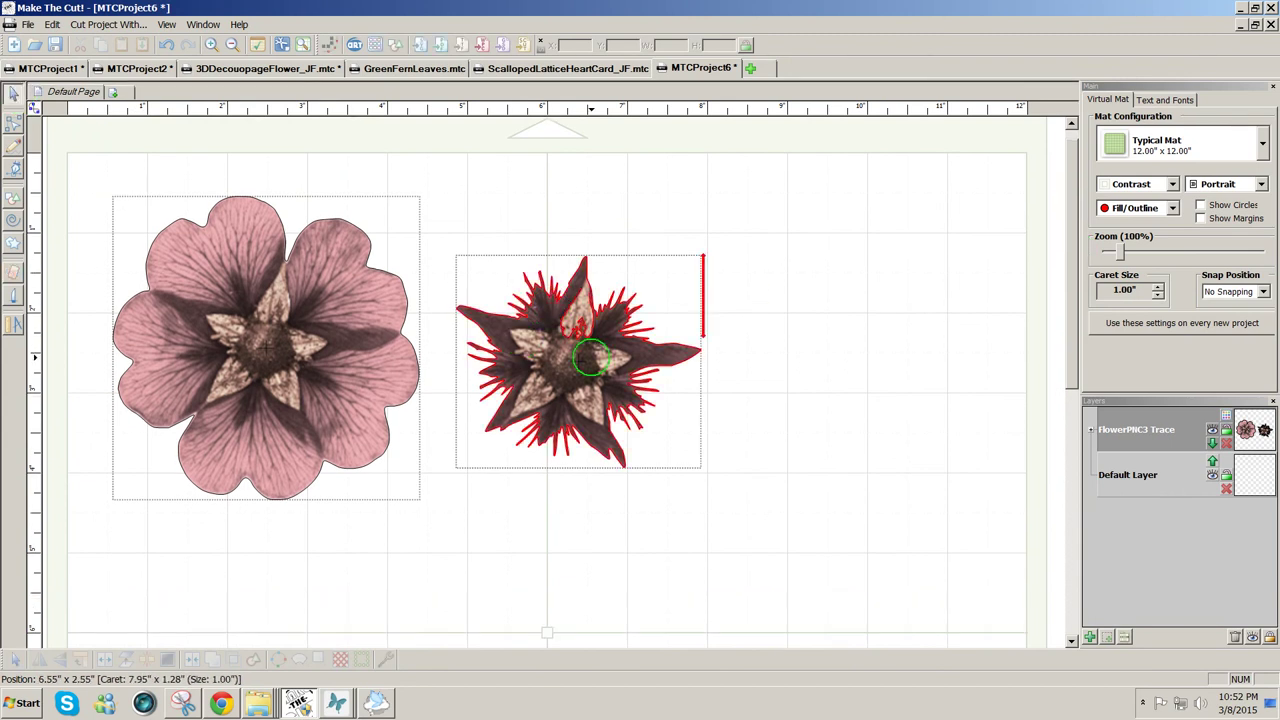
{"action": "mouse_move", "coordinate": [585, 355]}
{"action": "left_mouse_down"}
{"action": "mouse_move", "coordinate": [316, 358]}
{"action": "mouse_move", "coordinate": [287, 342]}
{"action": "left_mouse_up"}
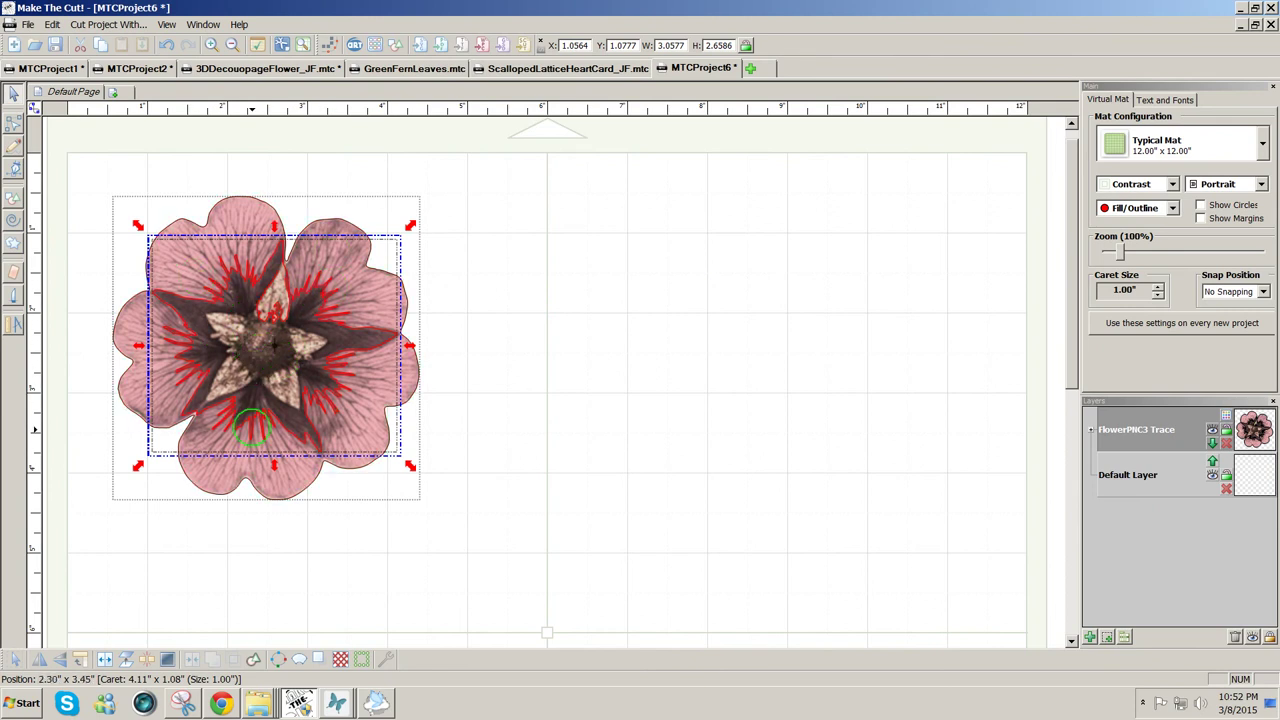
{"action": "left_click_drag", "start_coordinate": [251, 357], "coordinate": [566, 338]}
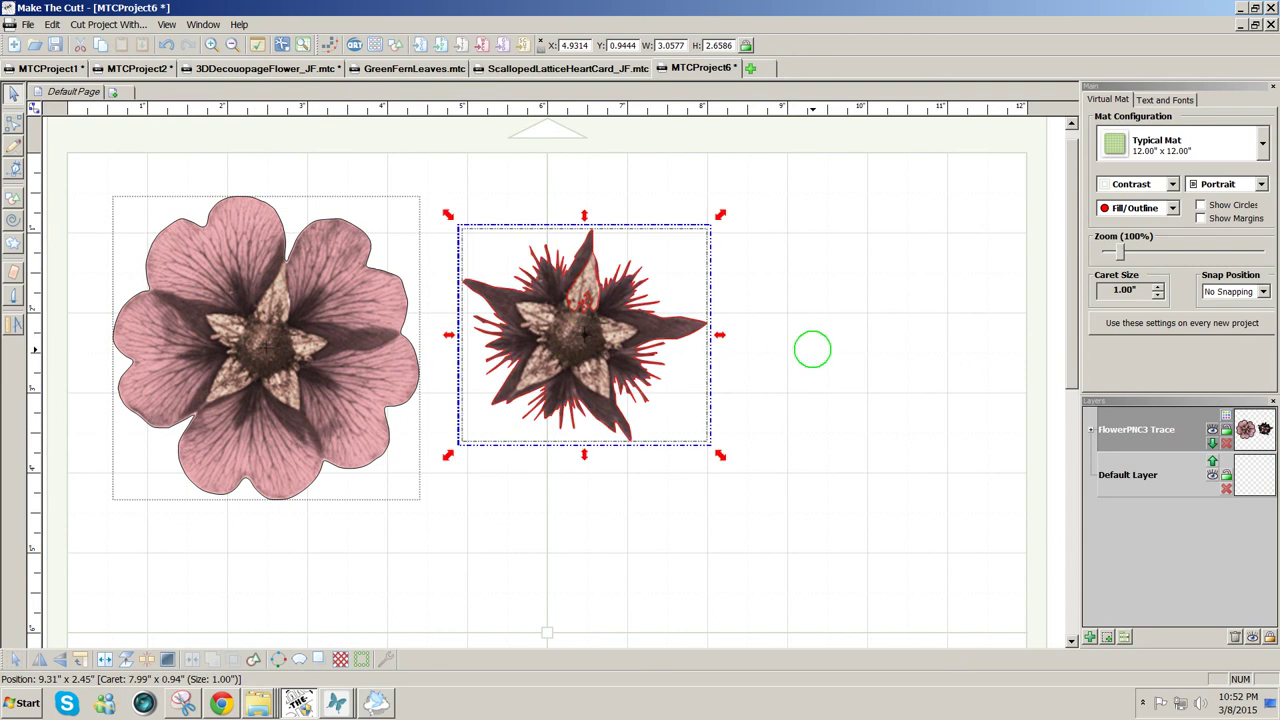
{"action": "left_click", "coordinate": [603, 355]}
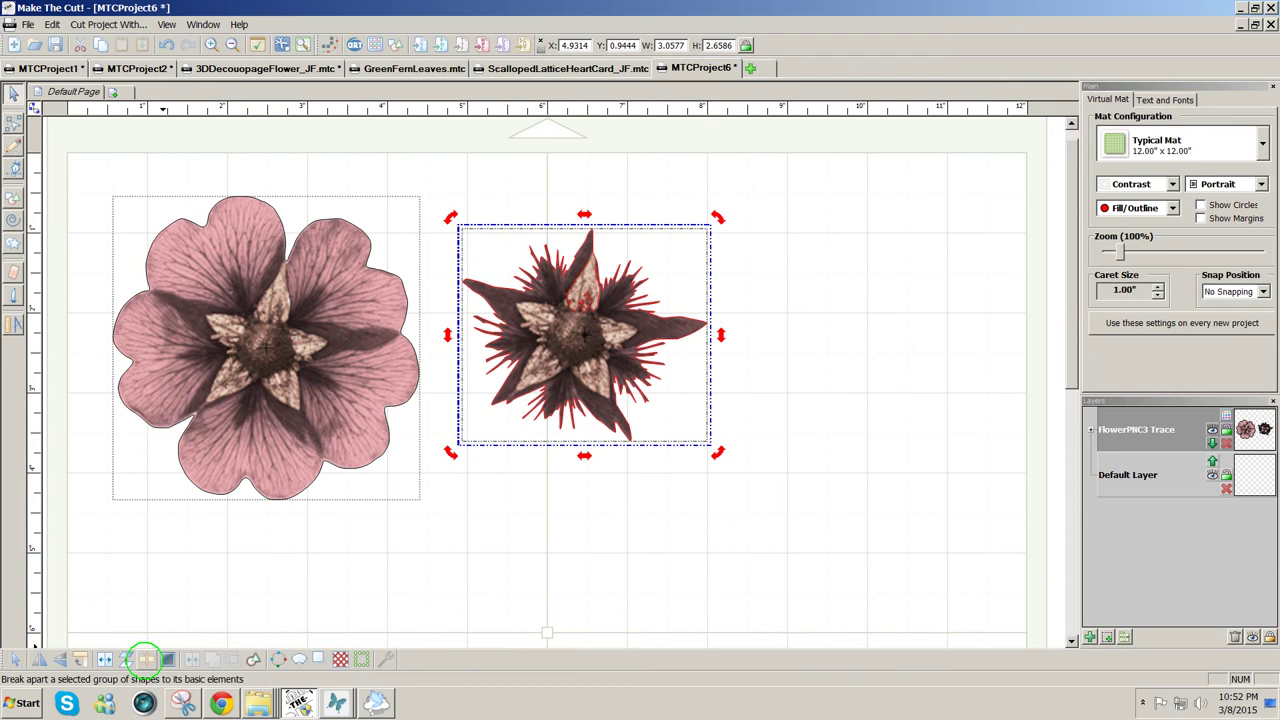
Break the trace apart and delete the small piece inside the top petal.
{"action": "left_click", "coordinate": [145, 658]}
{"action": "left_click", "coordinate": [586, 526]}
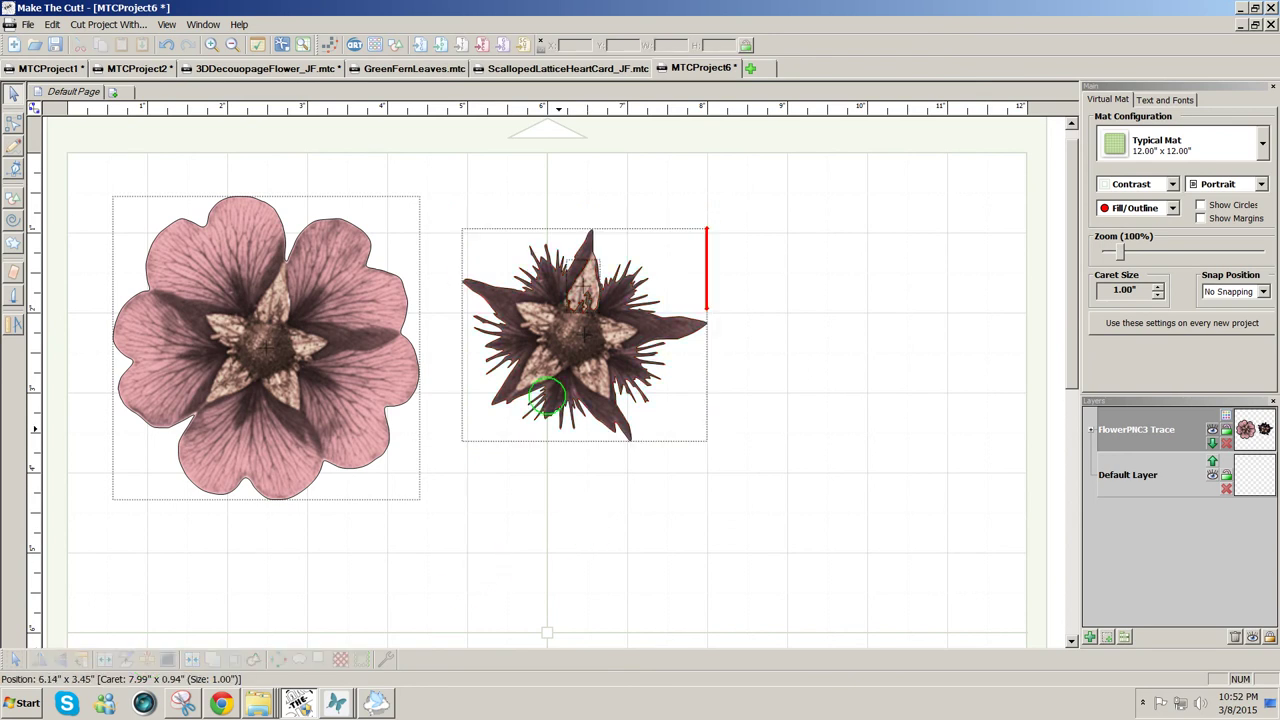
{"action": "left_click_drag", "start_coordinate": [480, 166], "coordinate": [781, 369]}
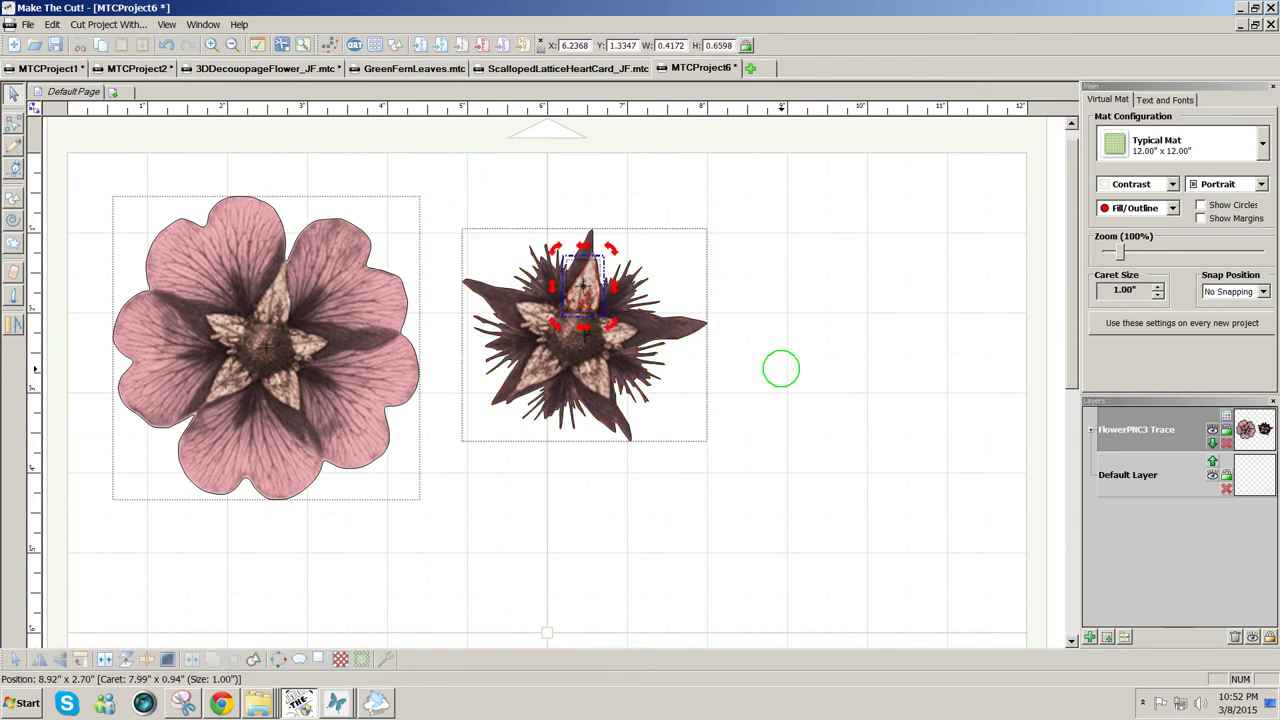
{"action": "key", "text": "Delete"}
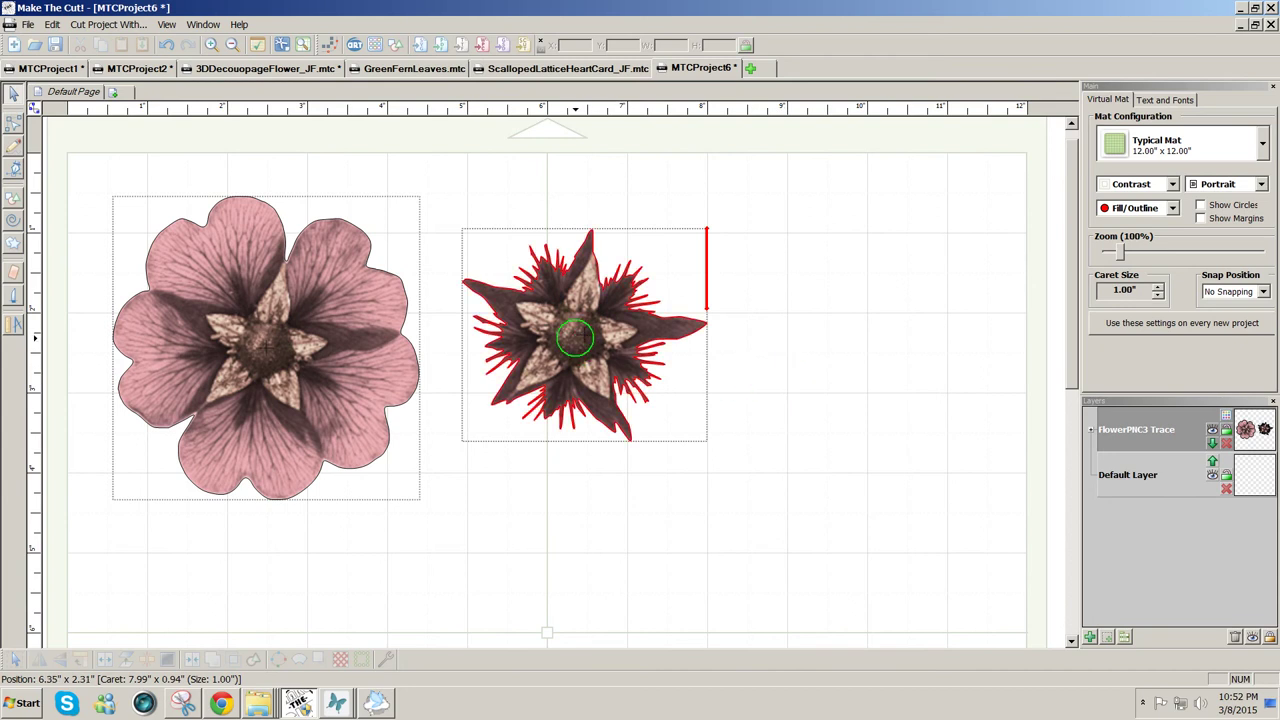
Nudge the star flower trace into its final position beside the pink flower.
{"action": "left_click_drag", "start_coordinate": [575, 338], "coordinate": [559, 313]}
{"action": "left_click", "coordinate": [812, 310]}
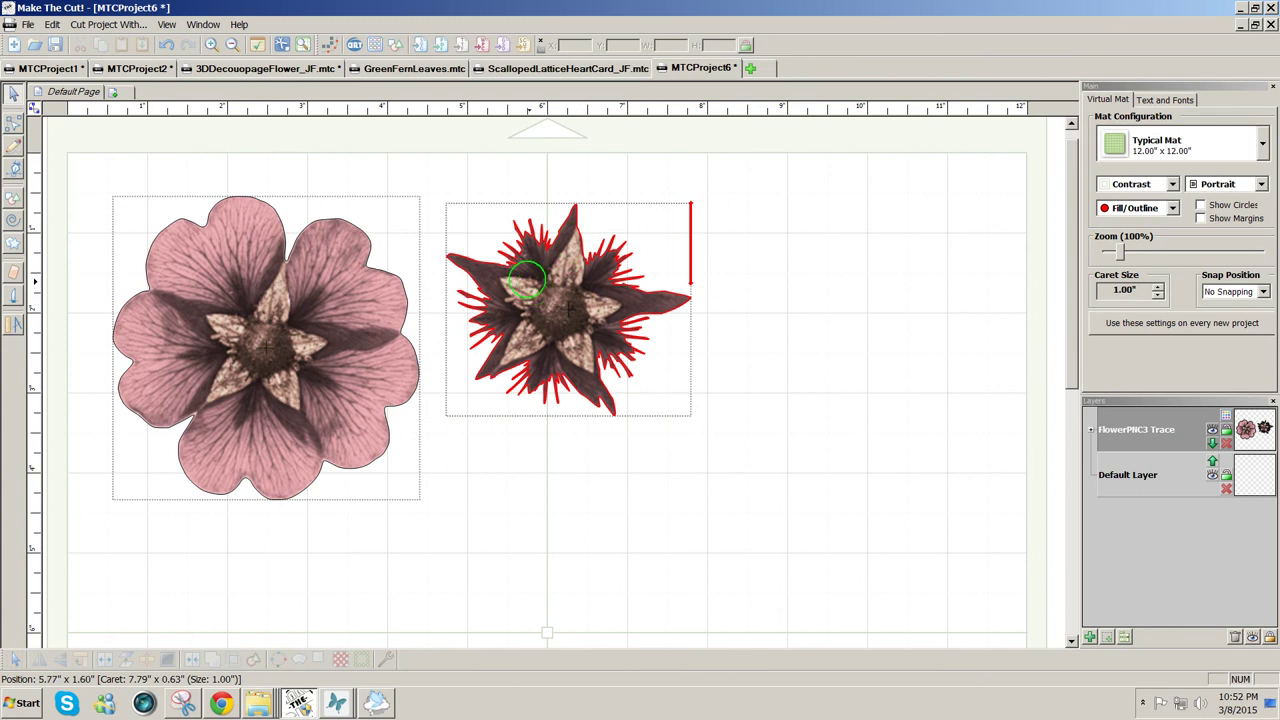
{"action": "left_click_drag", "start_coordinate": [550, 308], "coordinate": [539, 342]}
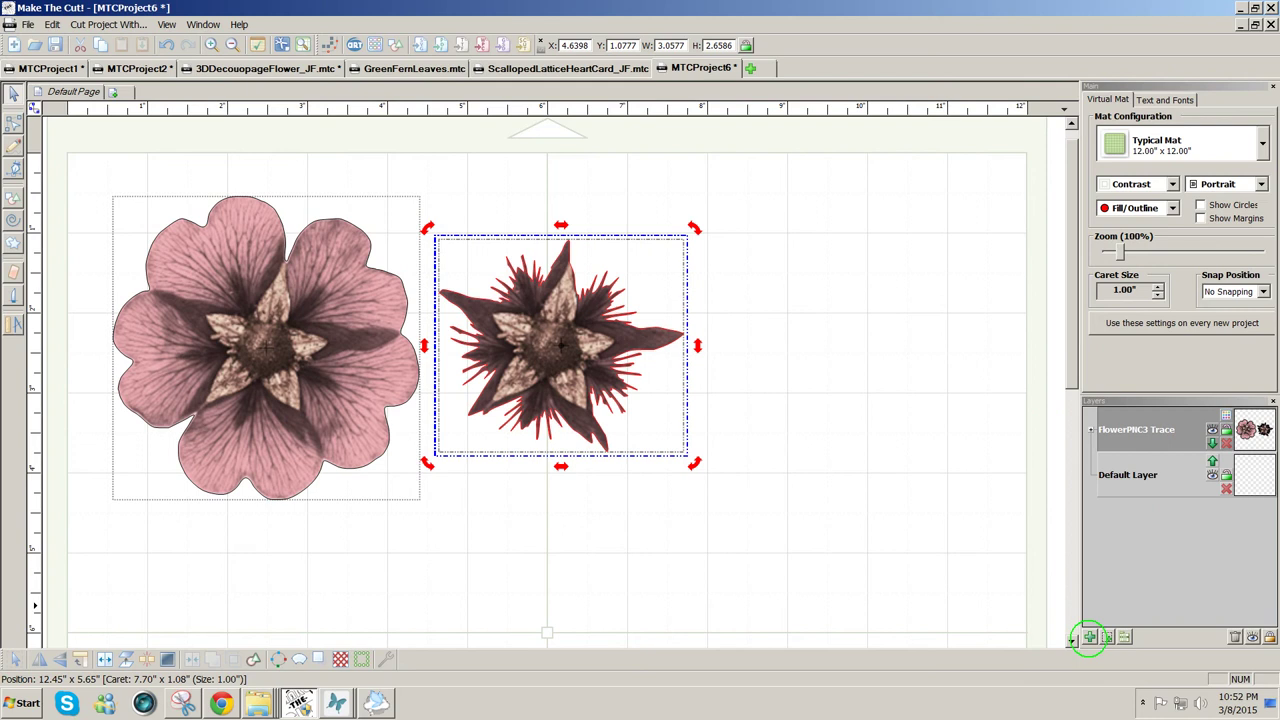
Add a new layer above the trace and zoom to 210% on the star flower.
{"action": "left_click", "coordinate": [1089, 637]}
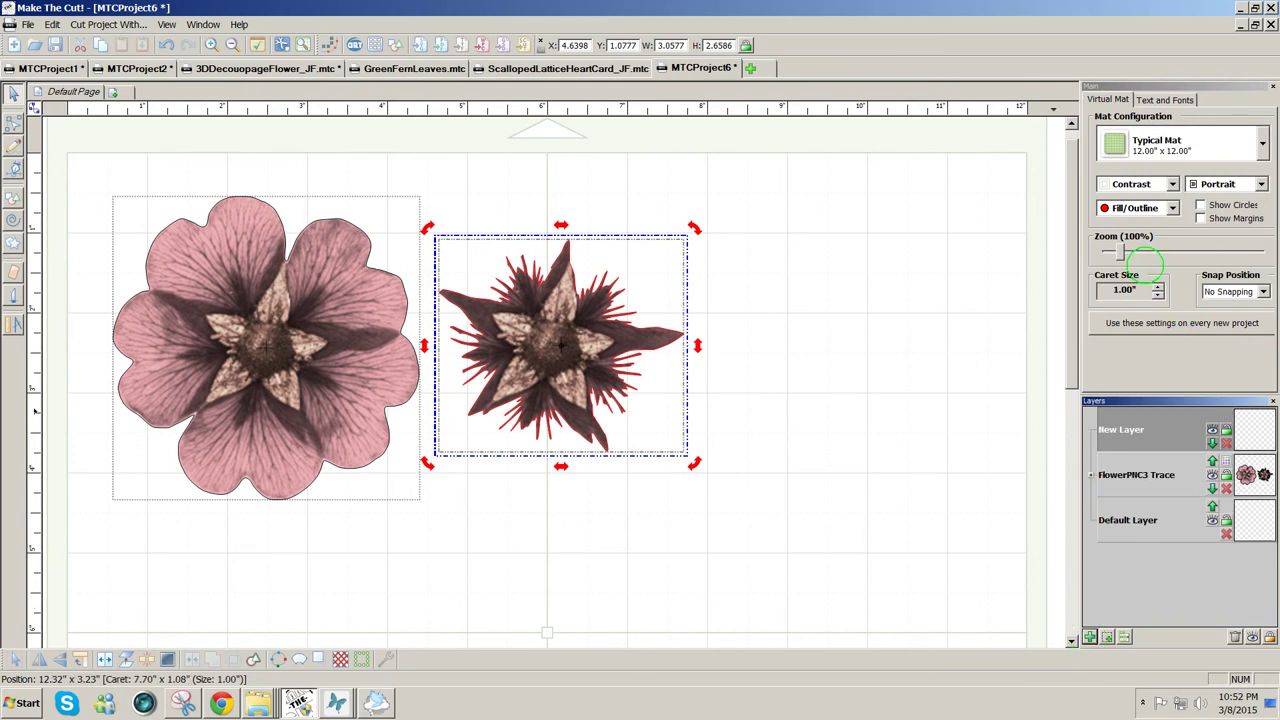
{"action": "left_click_drag", "start_coordinate": [1120, 251], "coordinate": [1137, 252]}
{"action": "left_click_drag", "start_coordinate": [532, 642], "coordinate": [753, 685]}
{"action": "left_click_drag", "start_coordinate": [1072, 224], "coordinate": [1063, 274]}
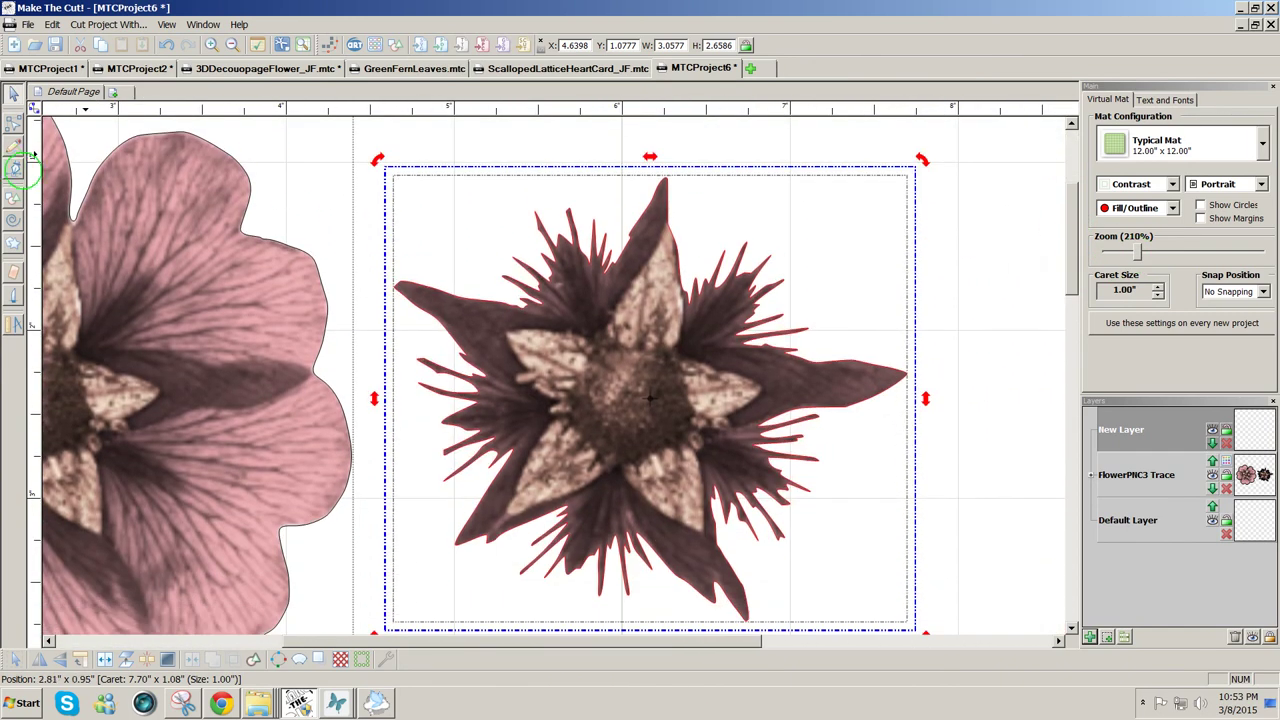
Trace a closed black polyline star around the inner star's points, ending at the top tip.
{"action": "left_click", "coordinate": [14, 168]}
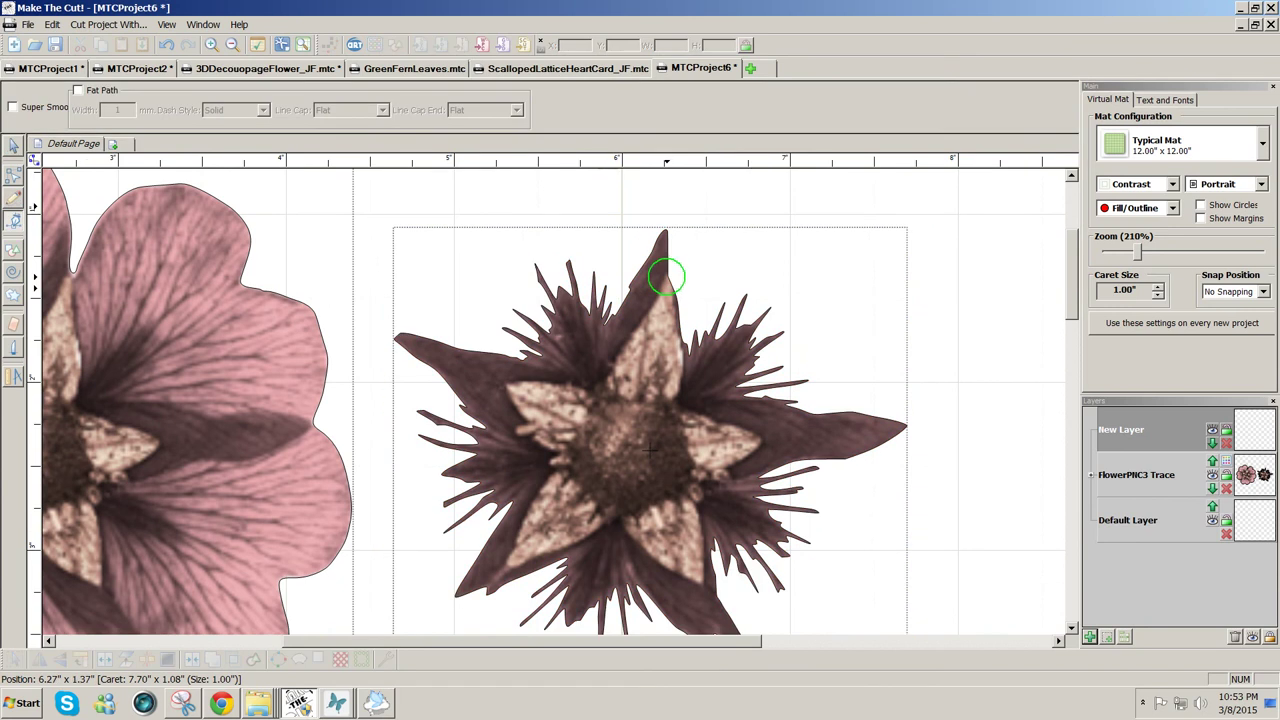
{"action": "left_click", "coordinate": [666, 276]}
{"action": "left_click", "coordinate": [668, 408]}
{"action": "left_click", "coordinate": [762, 440]}
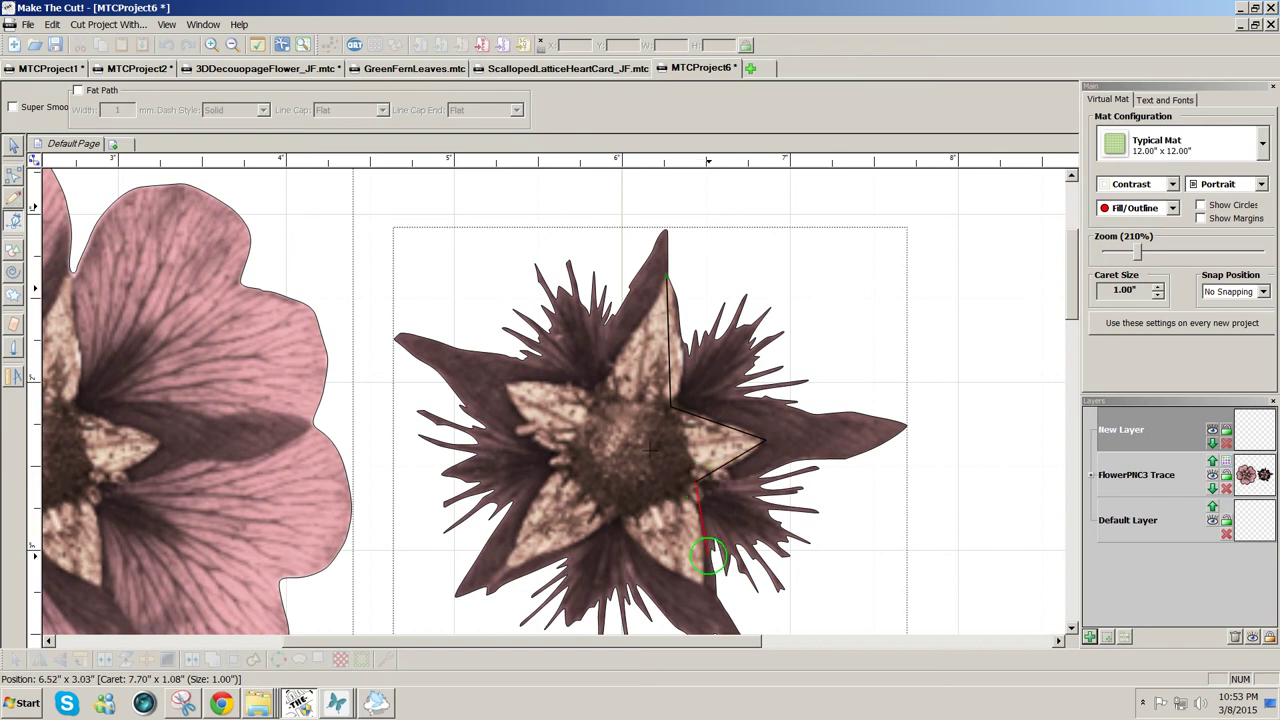
{"action": "left_click", "coordinate": [701, 582]}
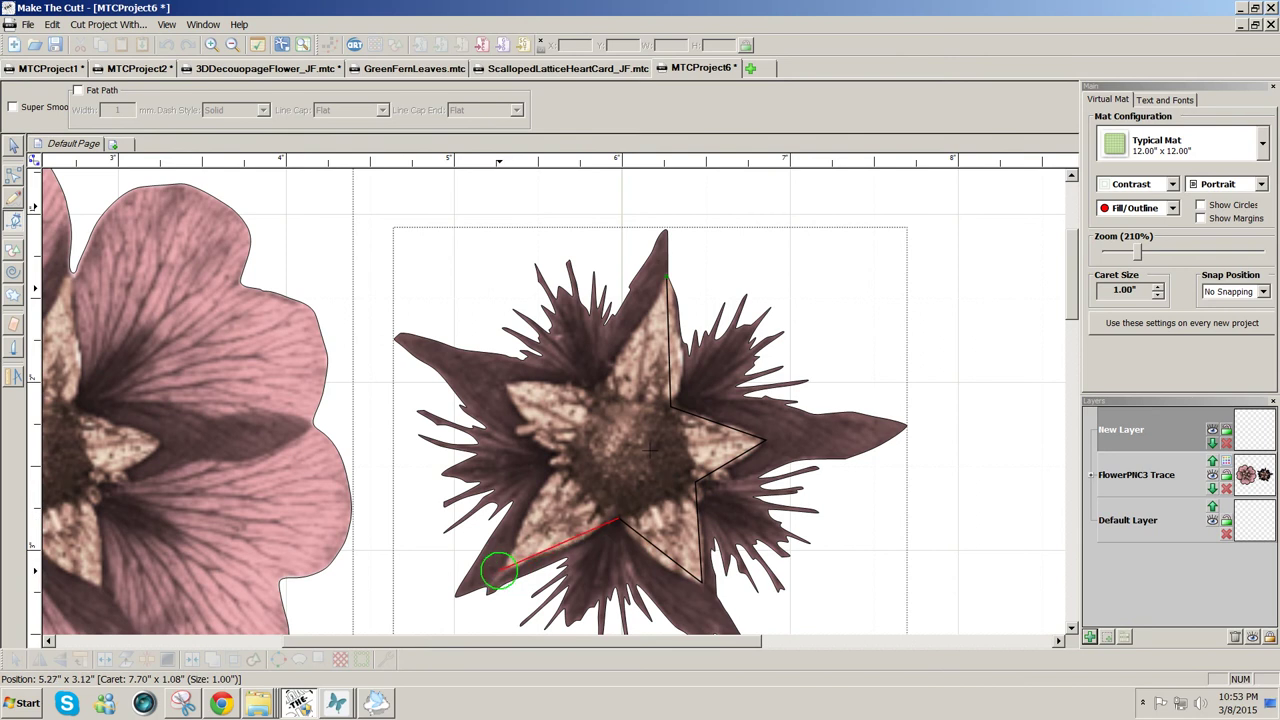
{"action": "left_click", "coordinate": [497, 570]}
{"action": "left_click", "coordinate": [556, 457]}
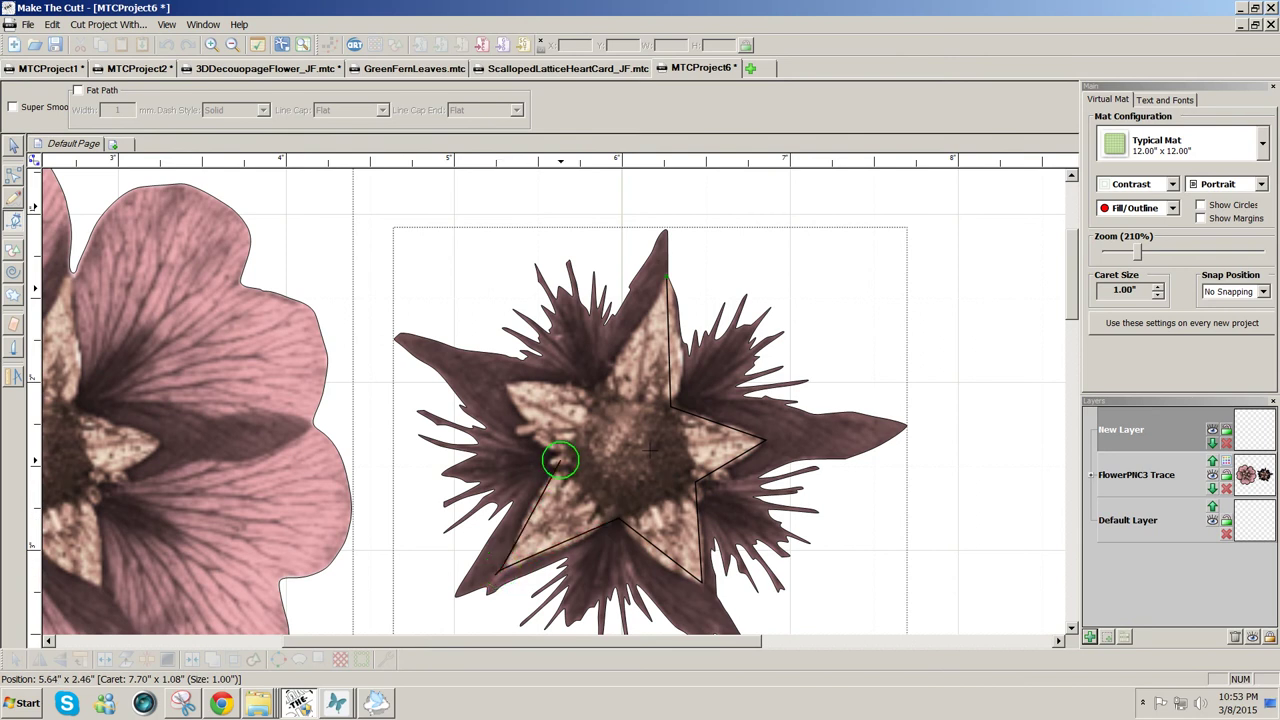
{"action": "left_click", "coordinate": [506, 384]}
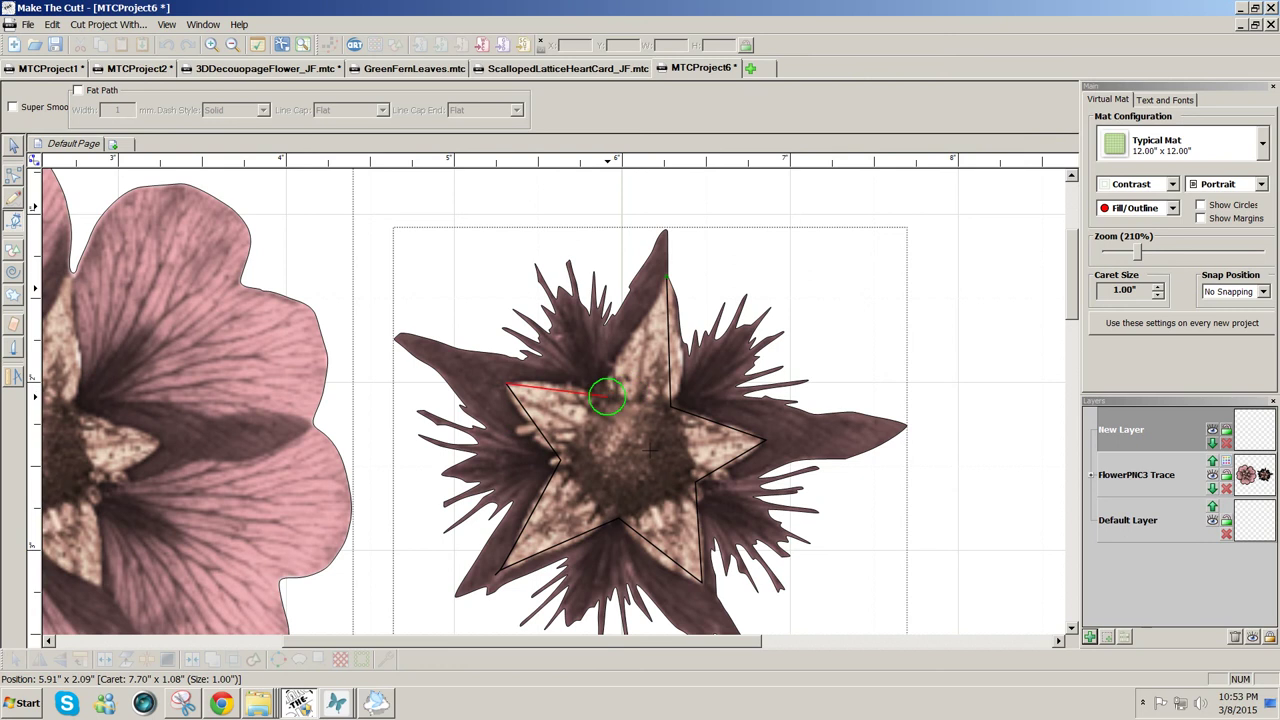
{"action": "left_click", "coordinate": [594, 395]}
{"action": "left_click", "coordinate": [667, 279]}
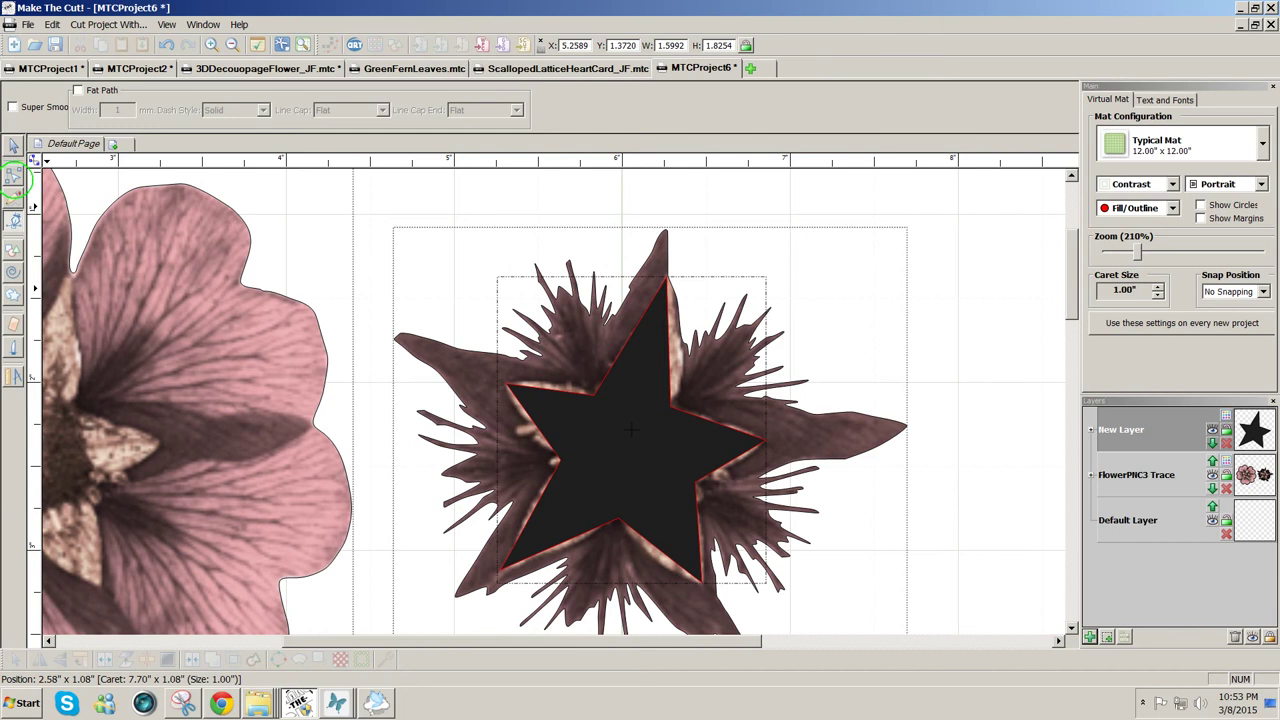
Node-edit the star, bending its upper right edge into an inward curve and picking edge segments.
{"action": "left_click", "coordinate": [13, 174]}
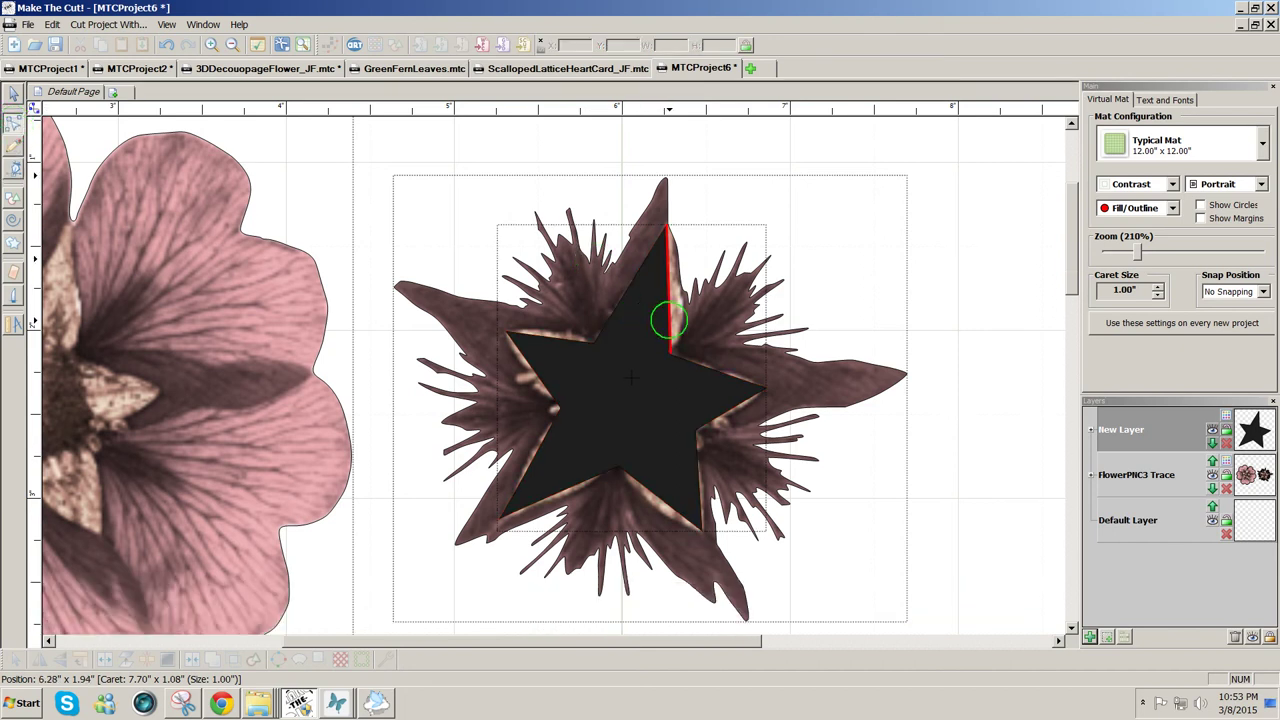
{"action": "left_click_drag", "start_coordinate": [668, 320], "coordinate": [674, 317]}
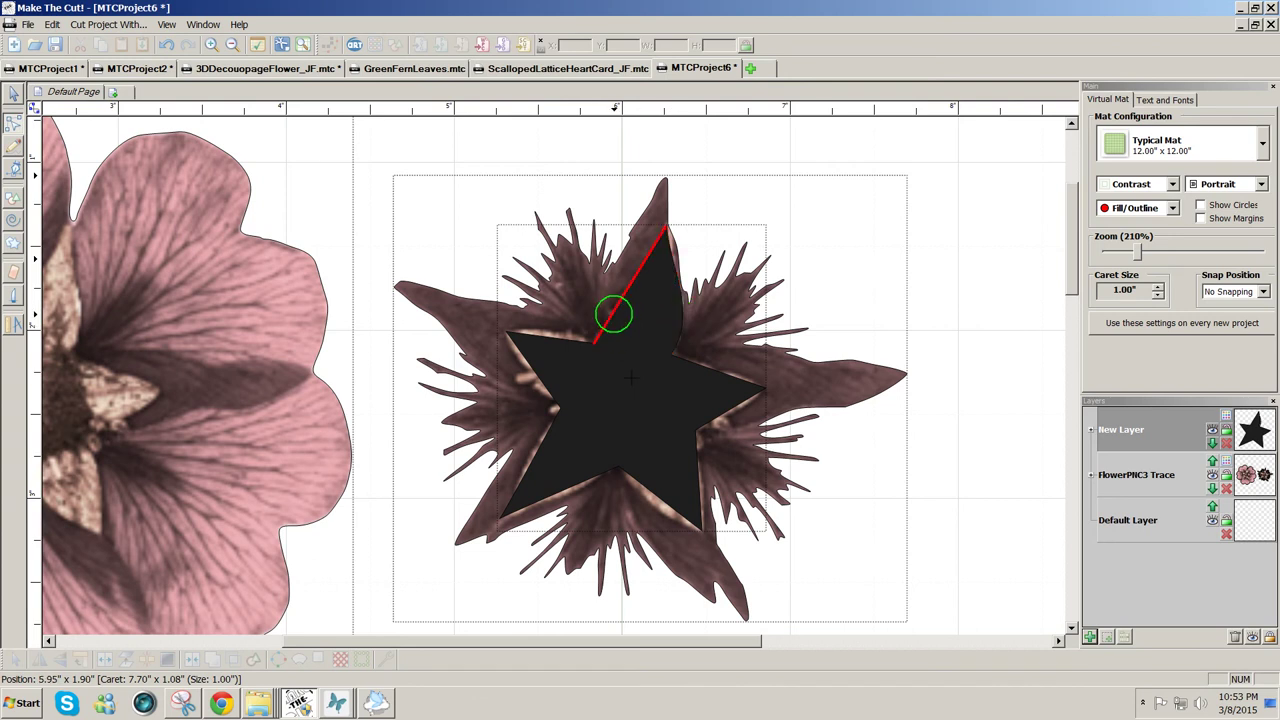
{"action": "left_click", "coordinate": [612, 313]}
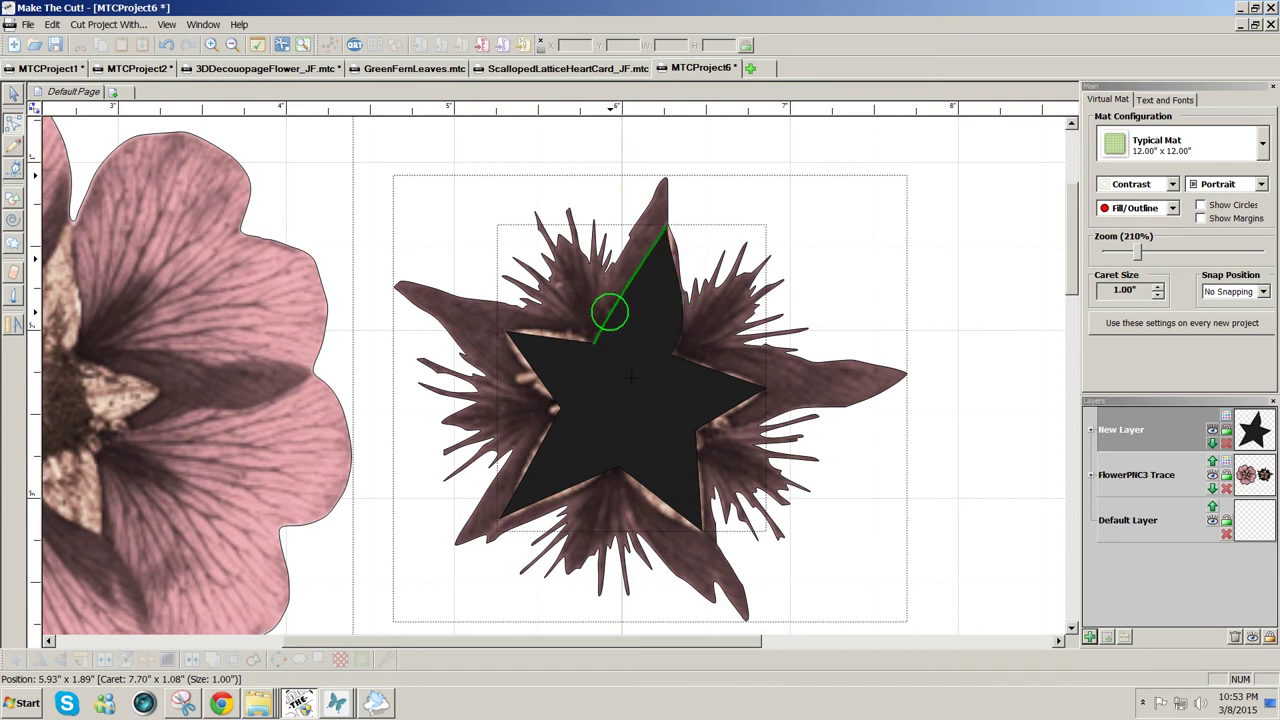
{"action": "left_click", "coordinate": [556, 332]}
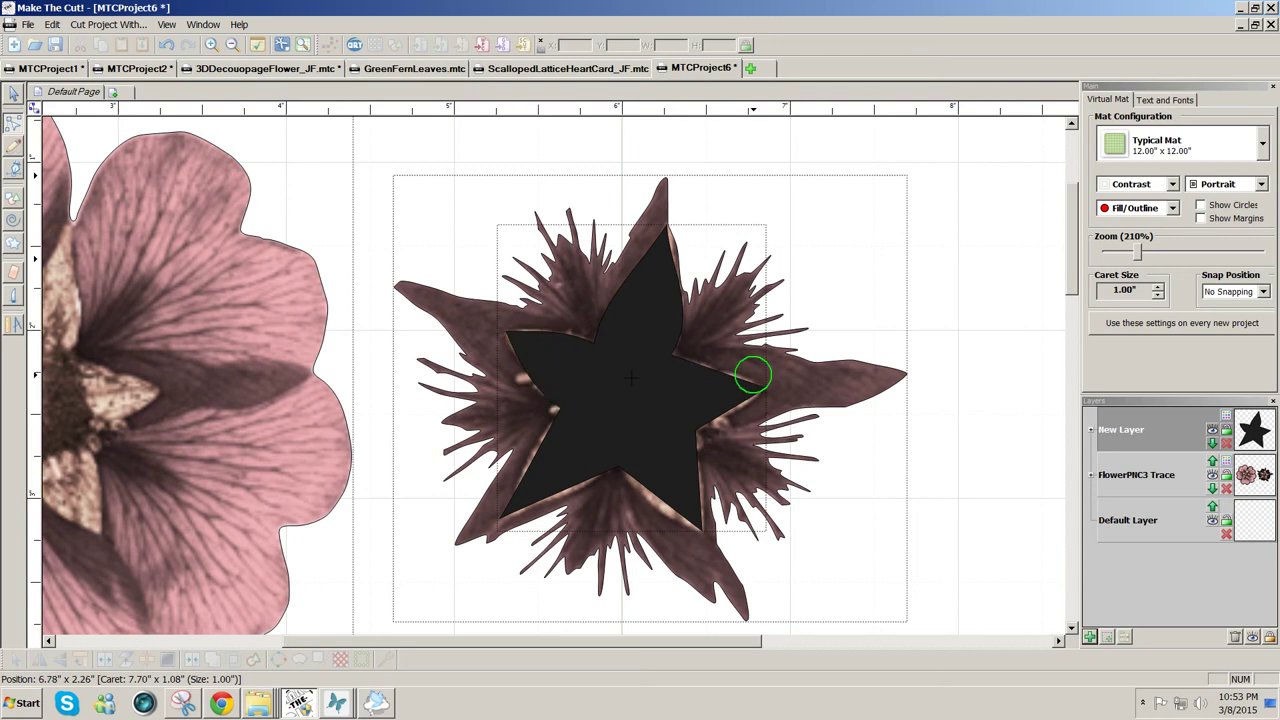
{"action": "left_click", "coordinate": [729, 373]}
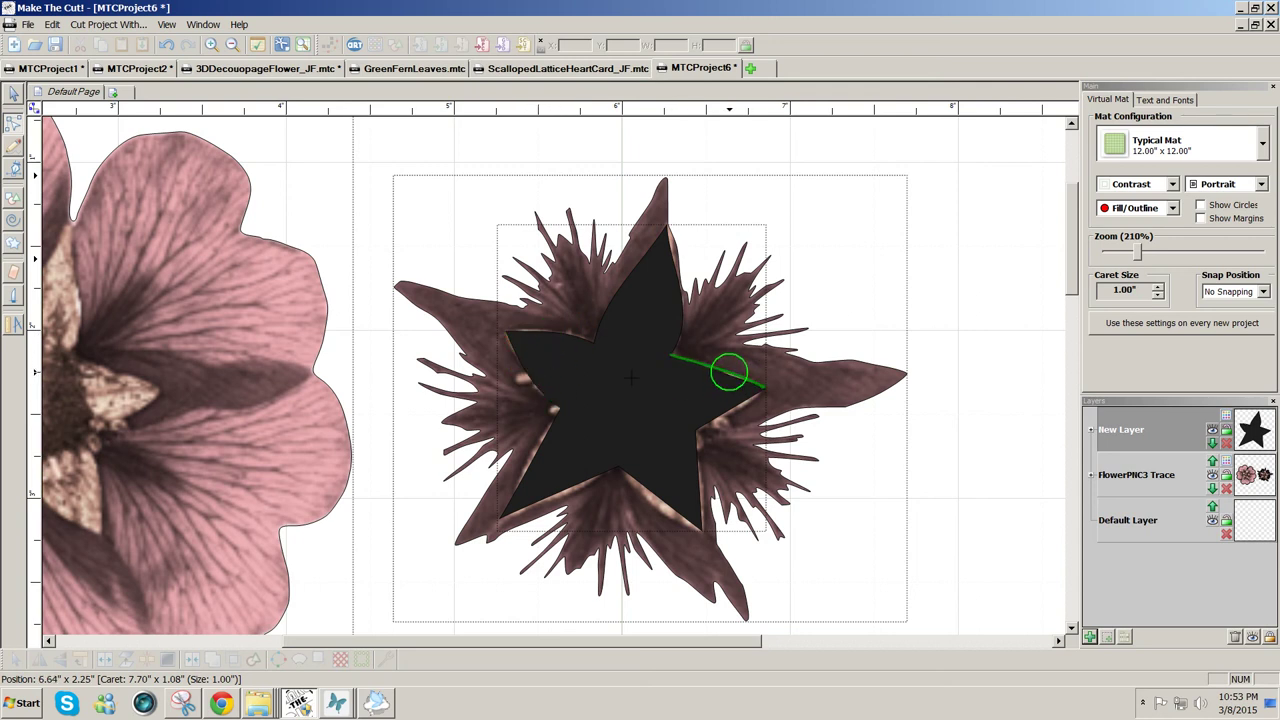
{"action": "left_click", "coordinate": [727, 413]}
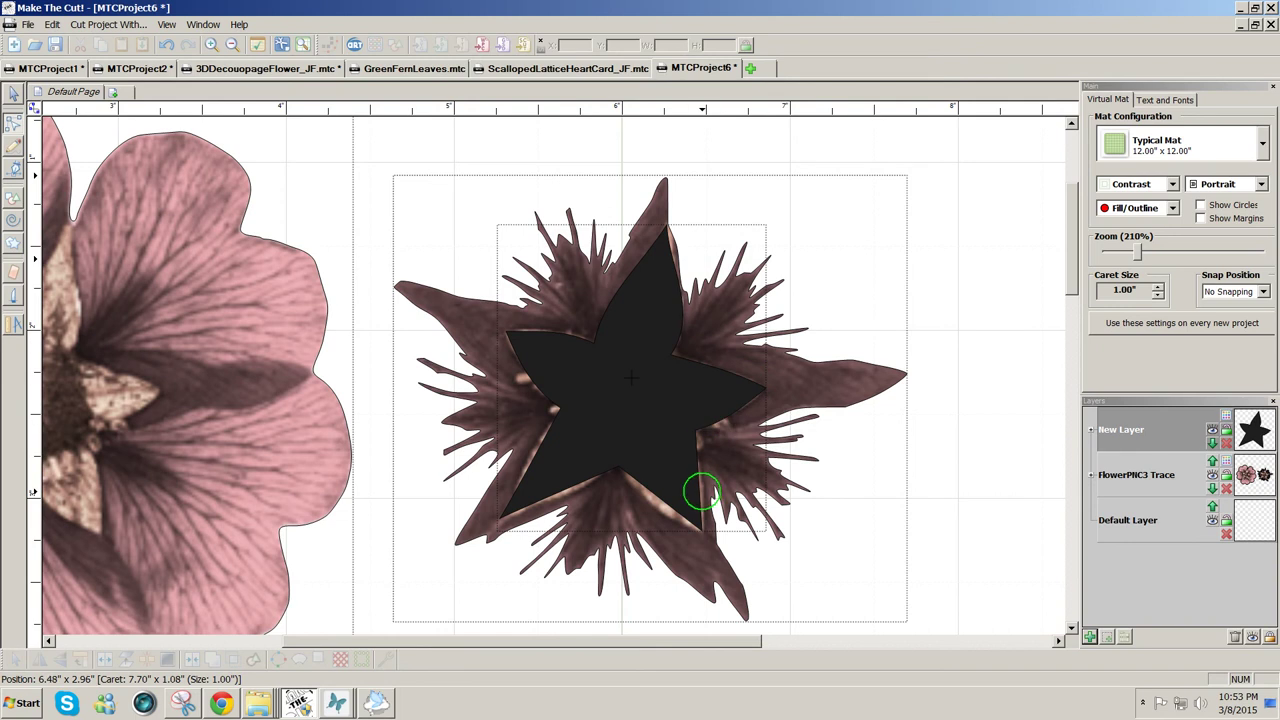
{"action": "left_click", "coordinate": [702, 492]}
Pull the star's lower, lower-left and bottom edges slightly inward, then return to Select.
{"action": "left_click", "coordinate": [662, 505]}
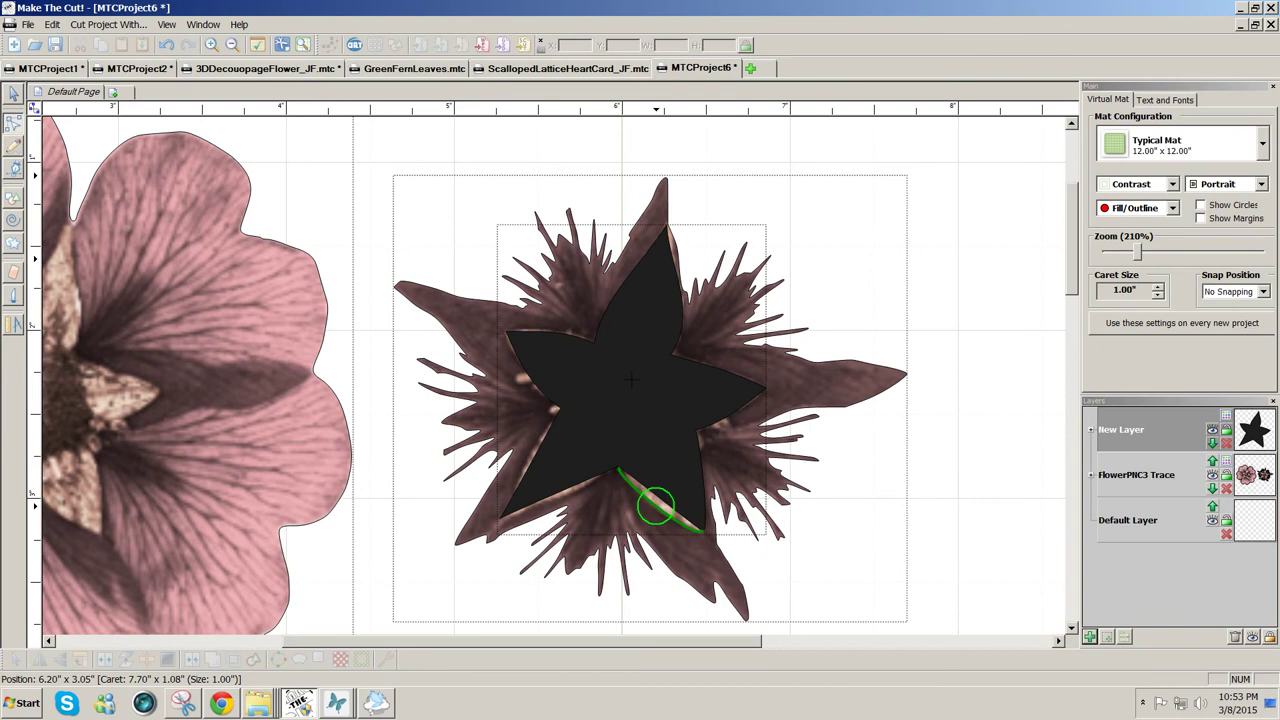
{"action": "left_click_drag", "start_coordinate": [655, 505], "coordinate": [657, 498]}
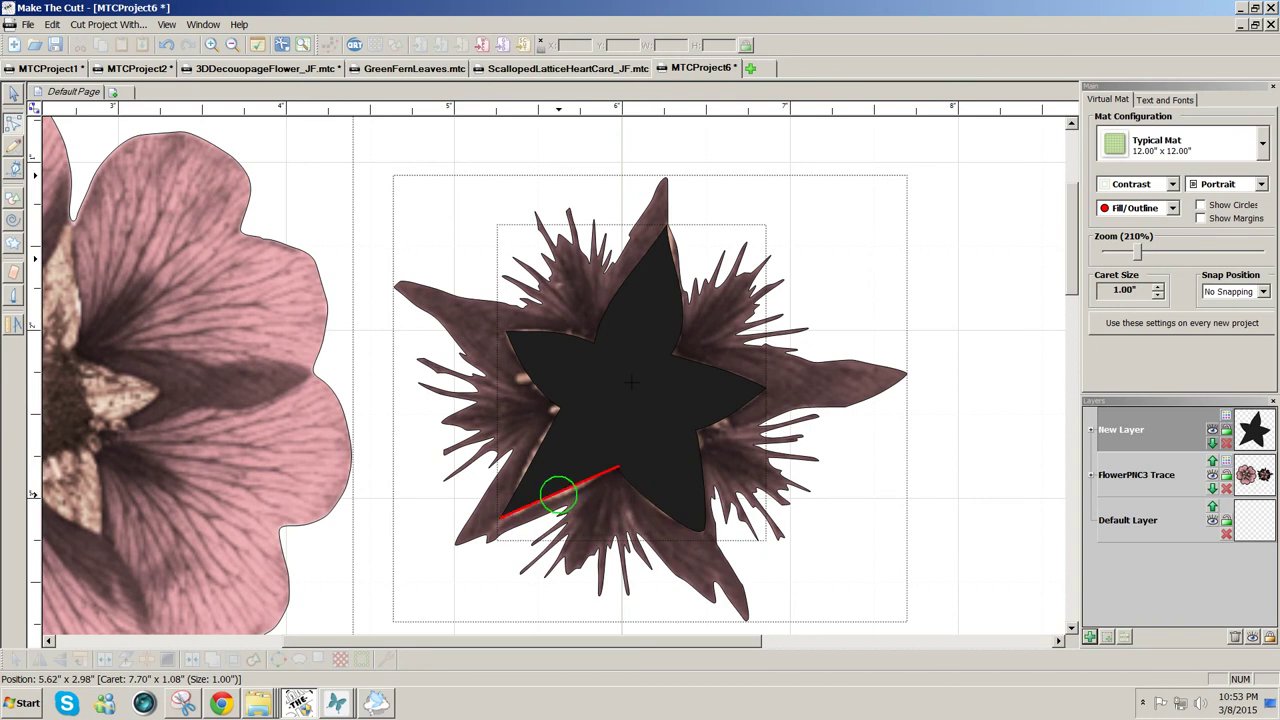
{"action": "left_click", "coordinate": [560, 487]}
{"action": "left_click_drag", "start_coordinate": [560, 487], "coordinate": [526, 459]}
{"action": "left_click", "coordinate": [529, 458]}
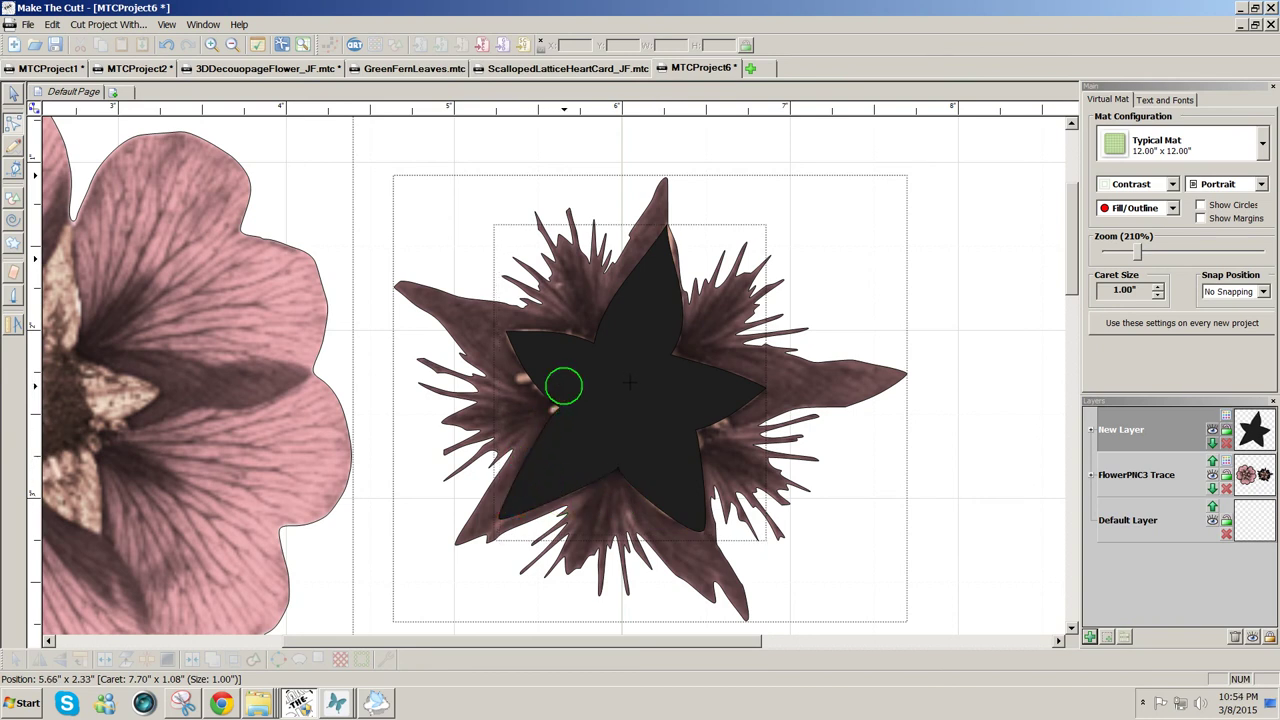
{"action": "left_click", "coordinate": [661, 513]}
{"action": "left_click_drag", "start_coordinate": [659, 512], "coordinate": [663, 514]}
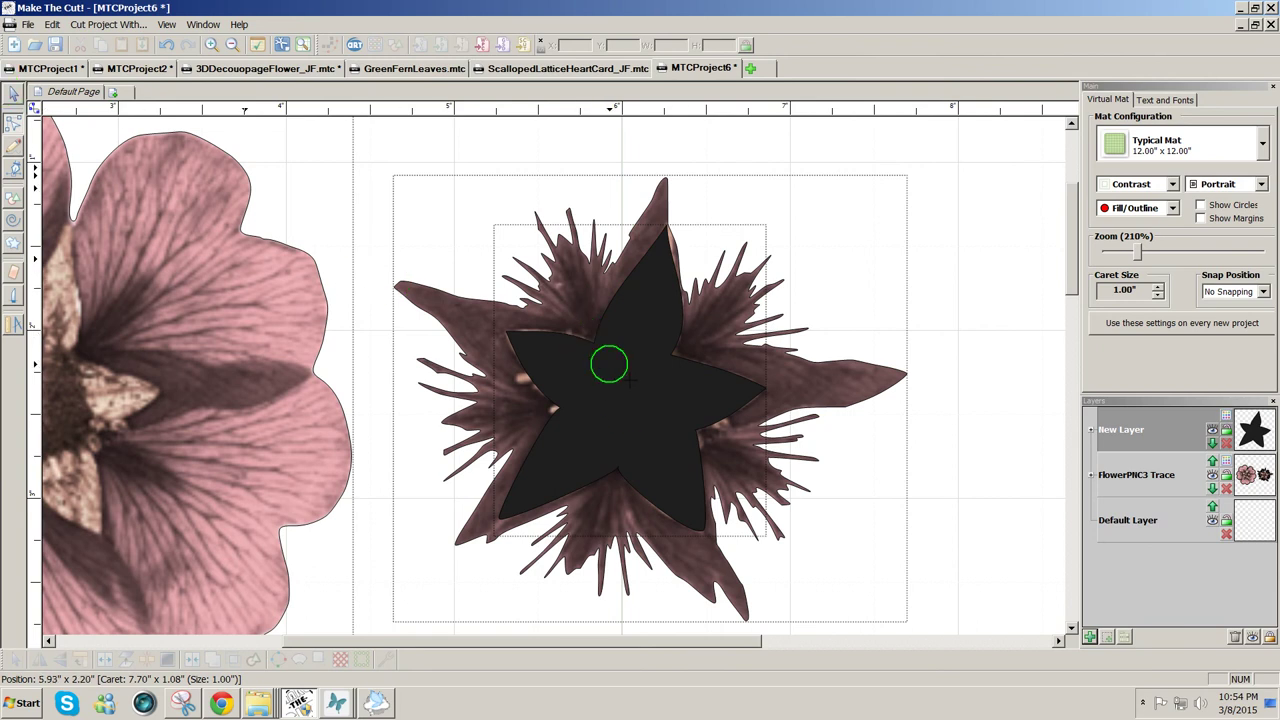
{"action": "left_click", "coordinate": [13, 93]}
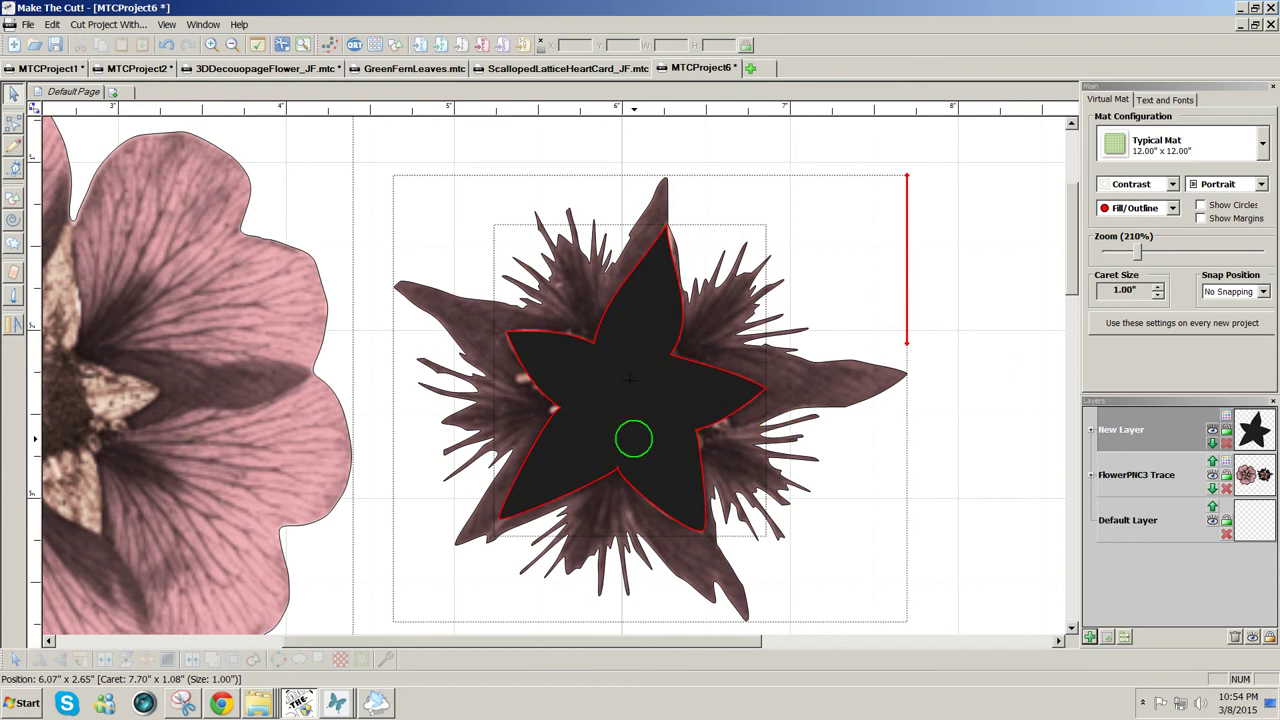
Move the black star's layer down below the FlowerPNC3 Trace layer.
{"action": "left_click", "coordinate": [614, 428]}
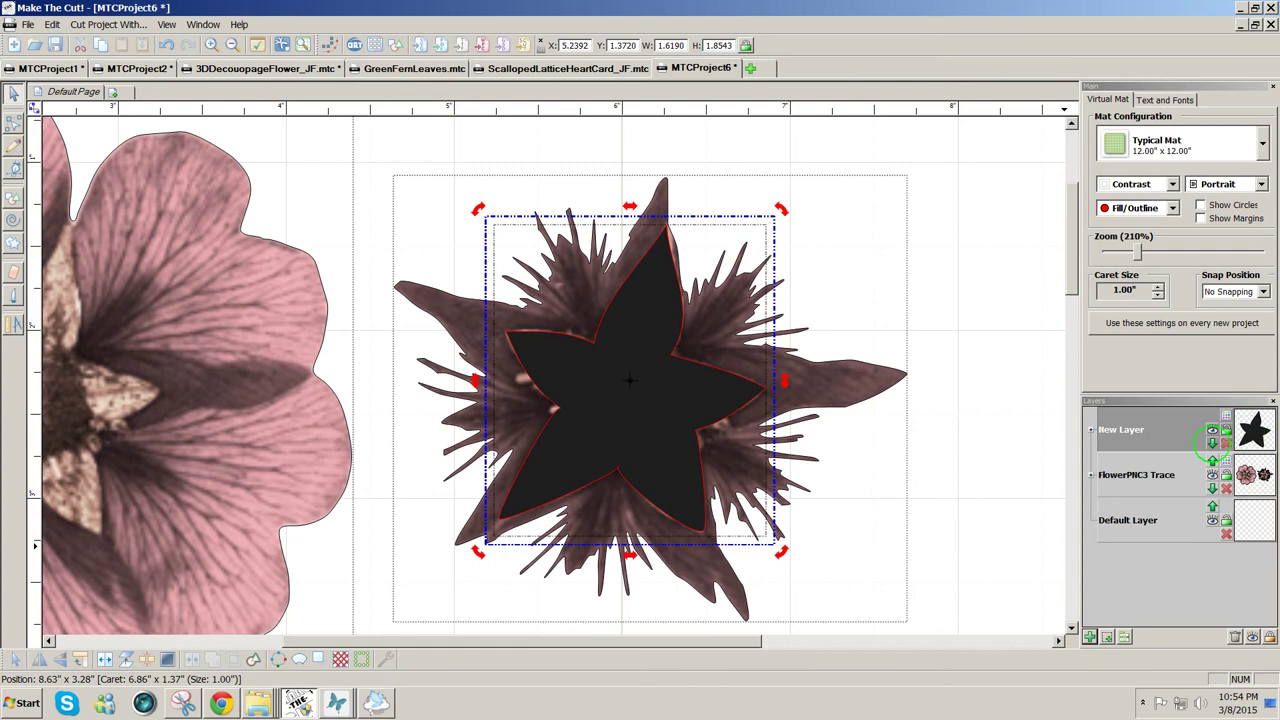
{"action": "left_click", "coordinate": [1212, 441]}
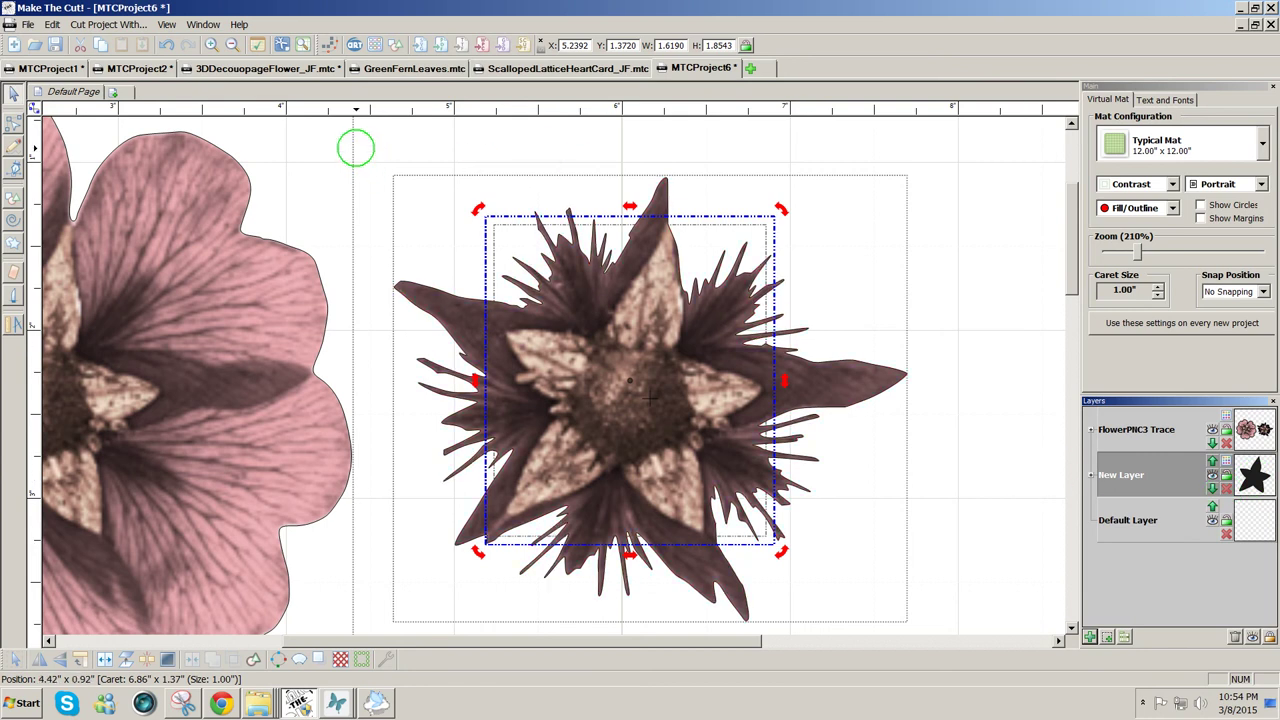
Copy the flower and star to the right, then break the centred flower group apart.
{"action": "left_click_drag", "start_coordinate": [358, 147], "coordinate": [694, 130]}
{"action": "left_click", "coordinate": [674, 314]}
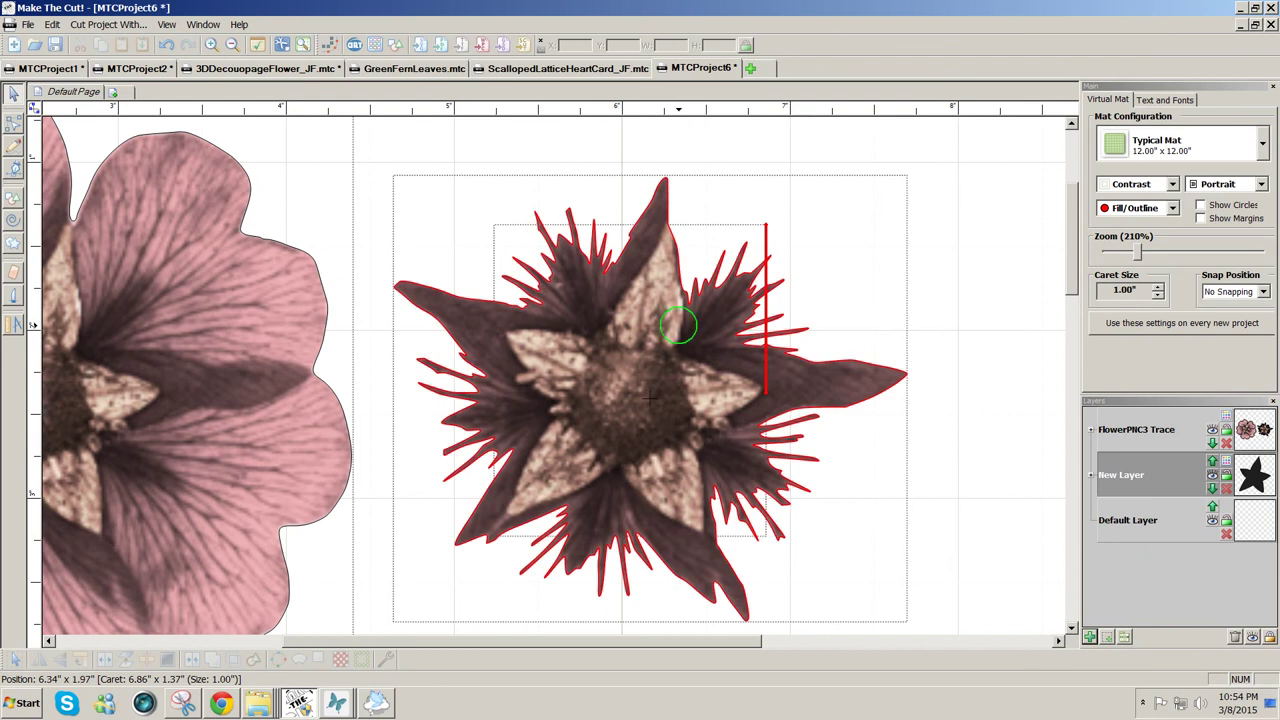
{"action": "left_click", "coordinate": [662, 374]}
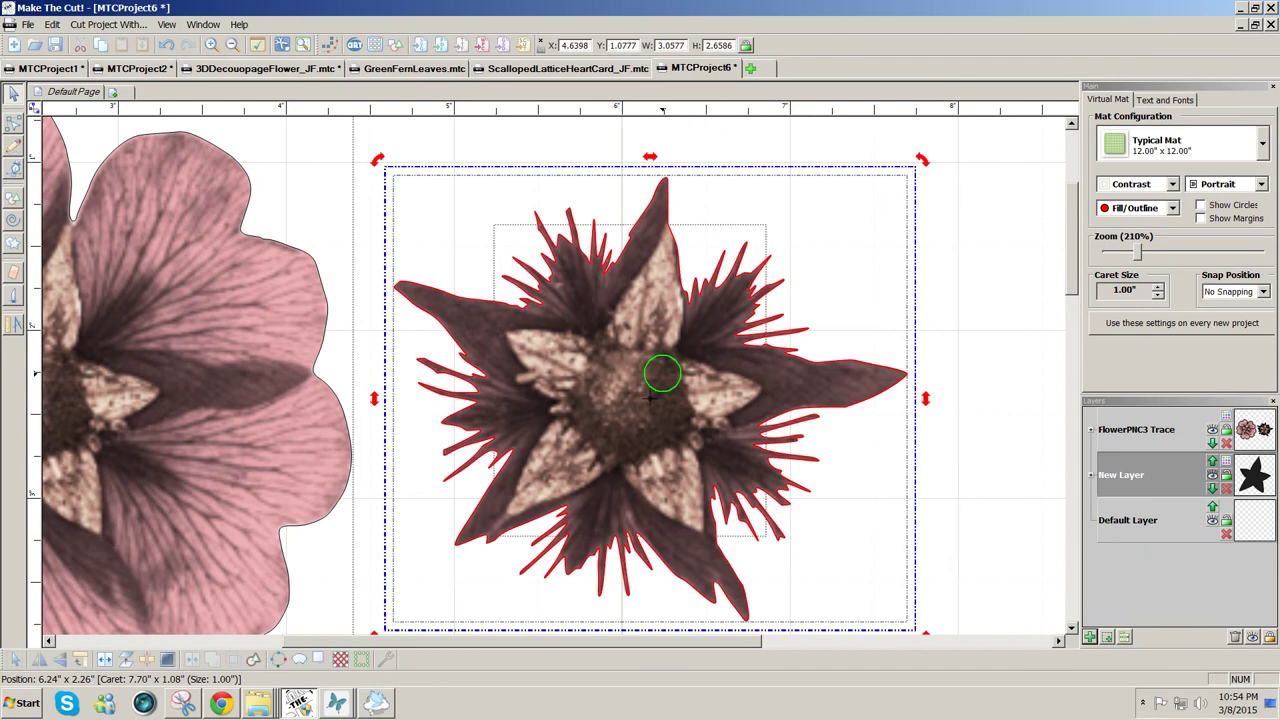
{"action": "left_click_drag", "start_coordinate": [662, 374], "coordinate": [1170, 376]}
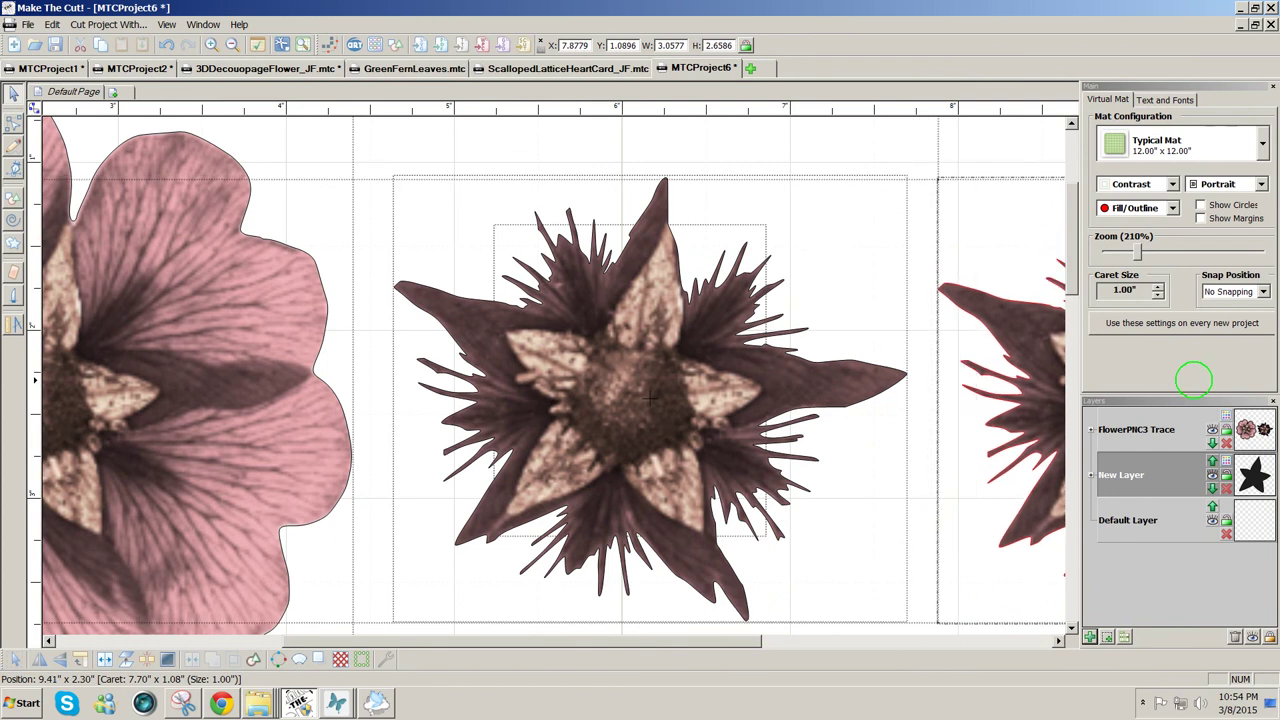
{"action": "left_click_drag", "start_coordinate": [374, 140], "coordinate": [955, 673]}
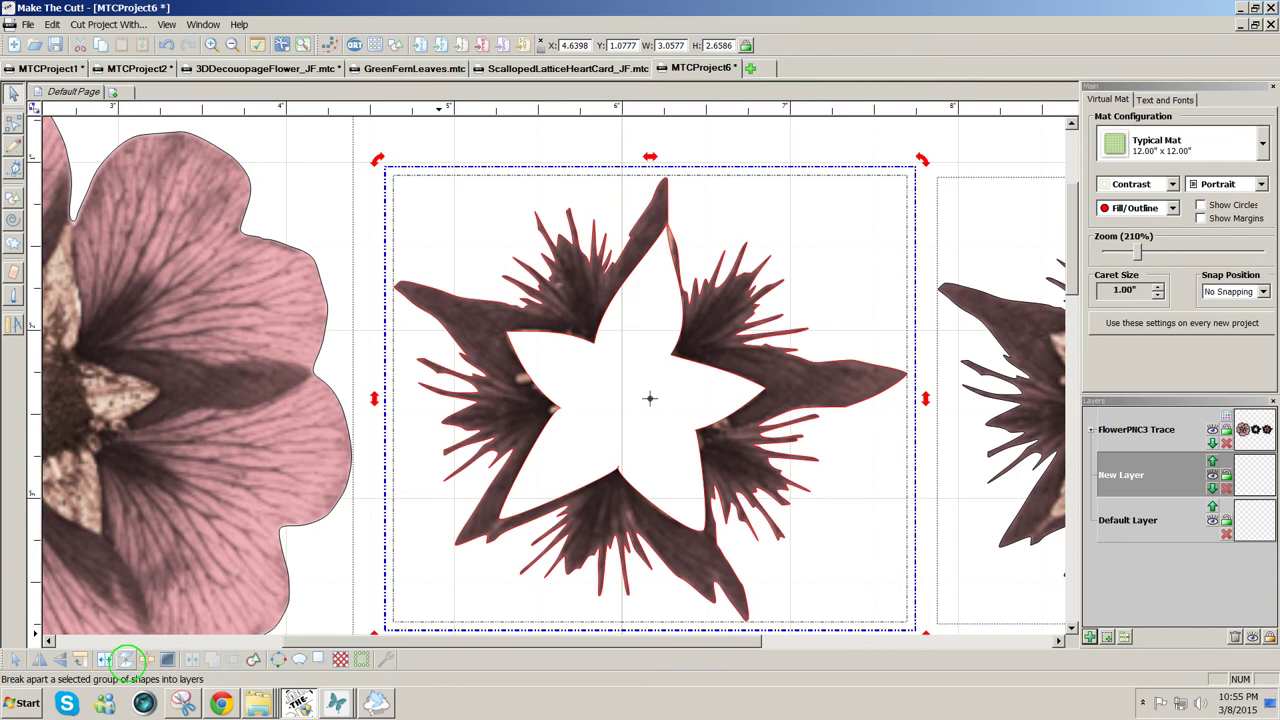
{"action": "left_click", "coordinate": [126, 659]}
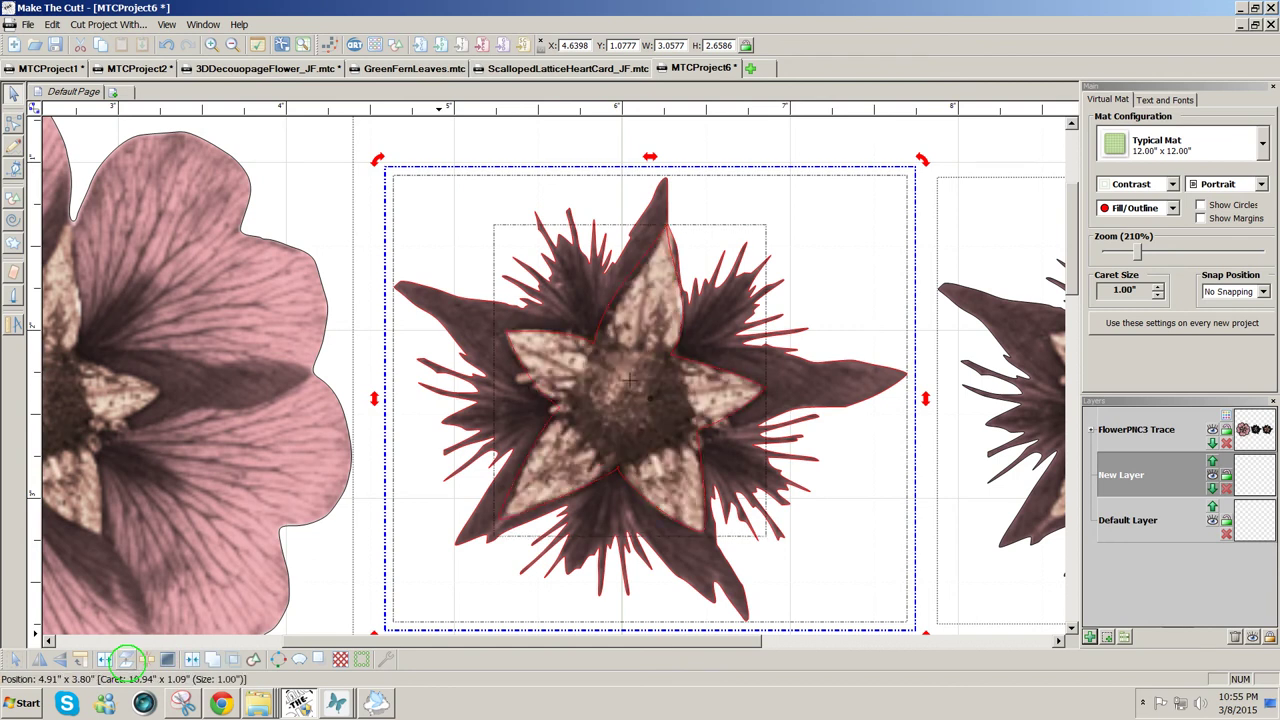
Spread the pieces: star centre up-left, spiky flower bottom centre, right flower back on the mat.
{"action": "left_click", "coordinate": [606, 541]}
{"action": "left_click_drag", "start_coordinate": [606, 541], "coordinate": [894, 517]}
{"action": "left_click", "coordinate": [380, 587]}
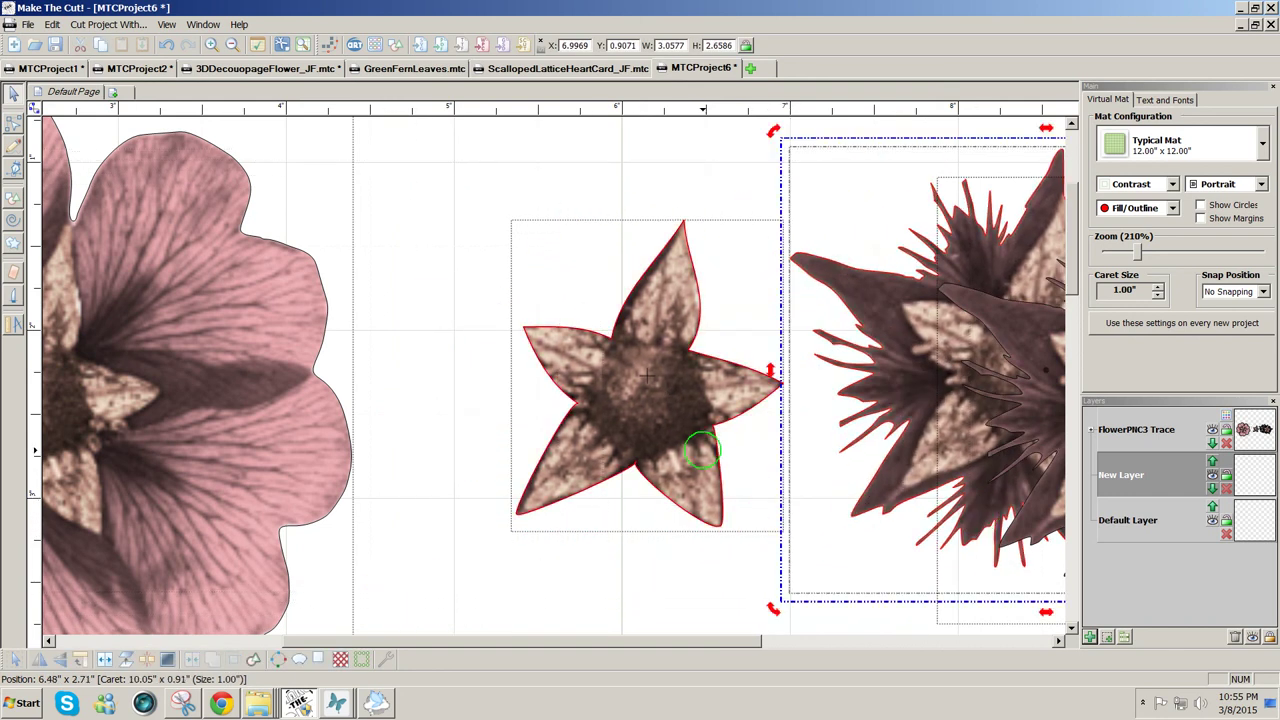
{"action": "left_click_drag", "start_coordinate": [688, 450], "coordinate": [515, 367]}
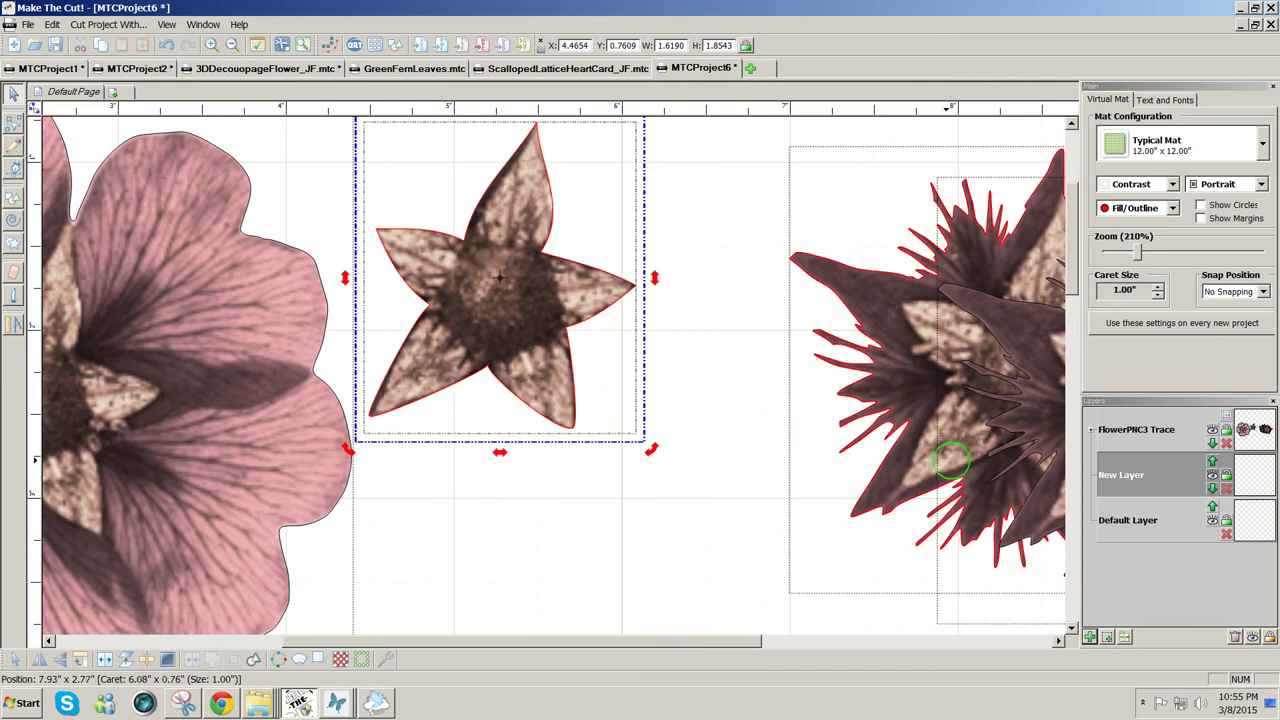
{"action": "mouse_move", "coordinate": [970, 425]}
{"action": "left_mouse_down"}
{"action": "mouse_move", "coordinate": [860, 540]}
{"action": "mouse_move", "coordinate": [660, 660]}
{"action": "mouse_move", "coordinate": [486, 697]}
{"action": "mouse_move", "coordinate": [504, 712]}
{"action": "left_mouse_up"}
{"action": "left_click_drag", "start_coordinate": [1040, 393], "coordinate": [765, 366]}
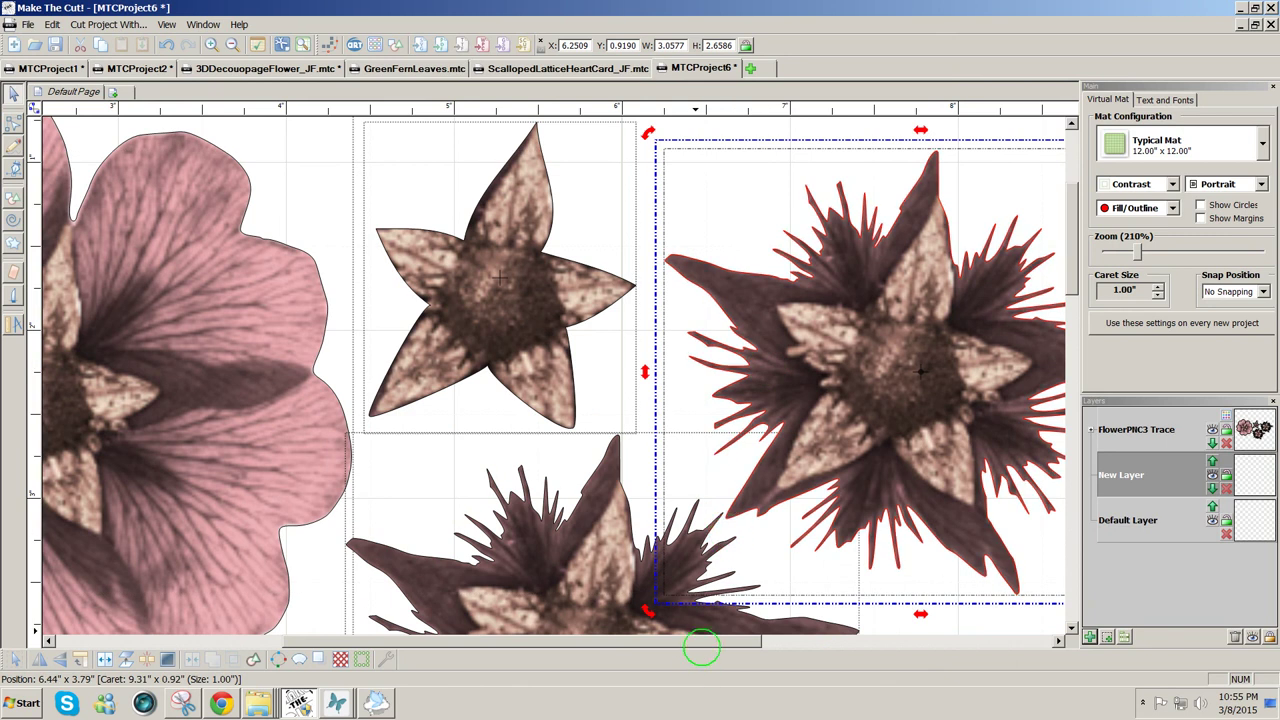
{"action": "left_click_drag", "start_coordinate": [702, 644], "coordinate": [810, 652]}
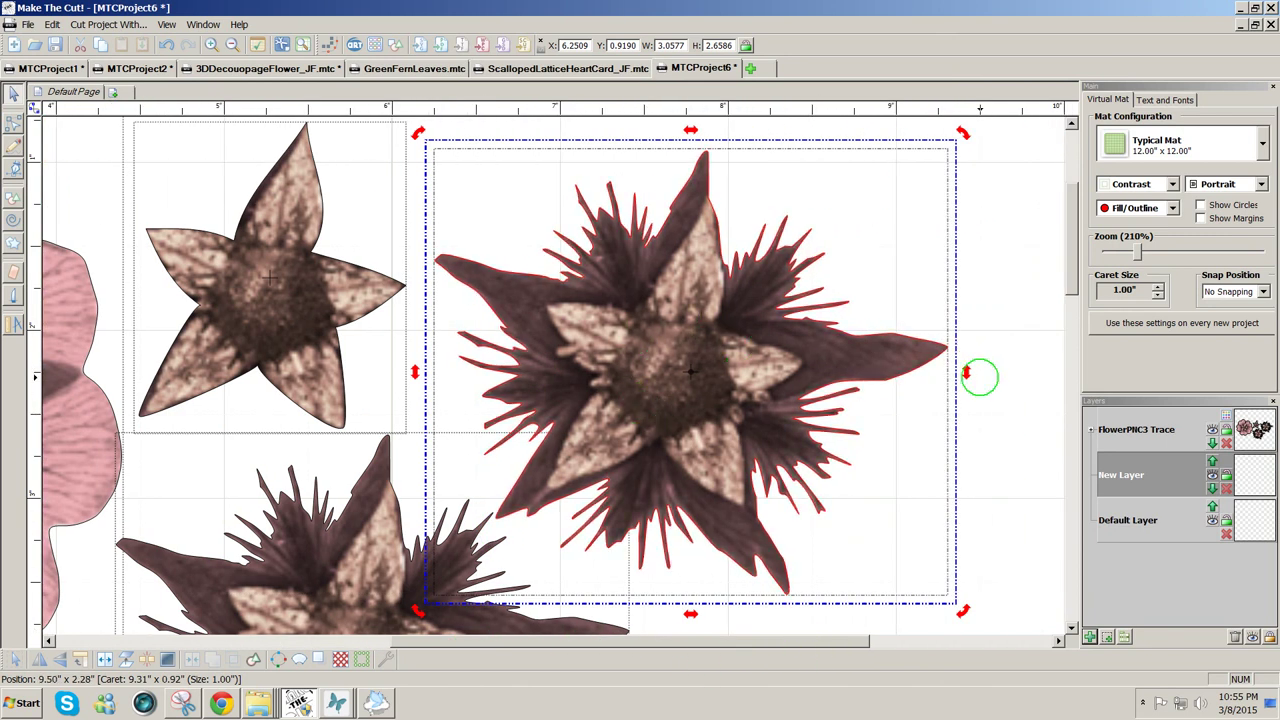
Add a Circle (Generic) shape from the Basic Shapes library via a 'ci' search.
{"action": "left_click", "coordinate": [980, 376]}
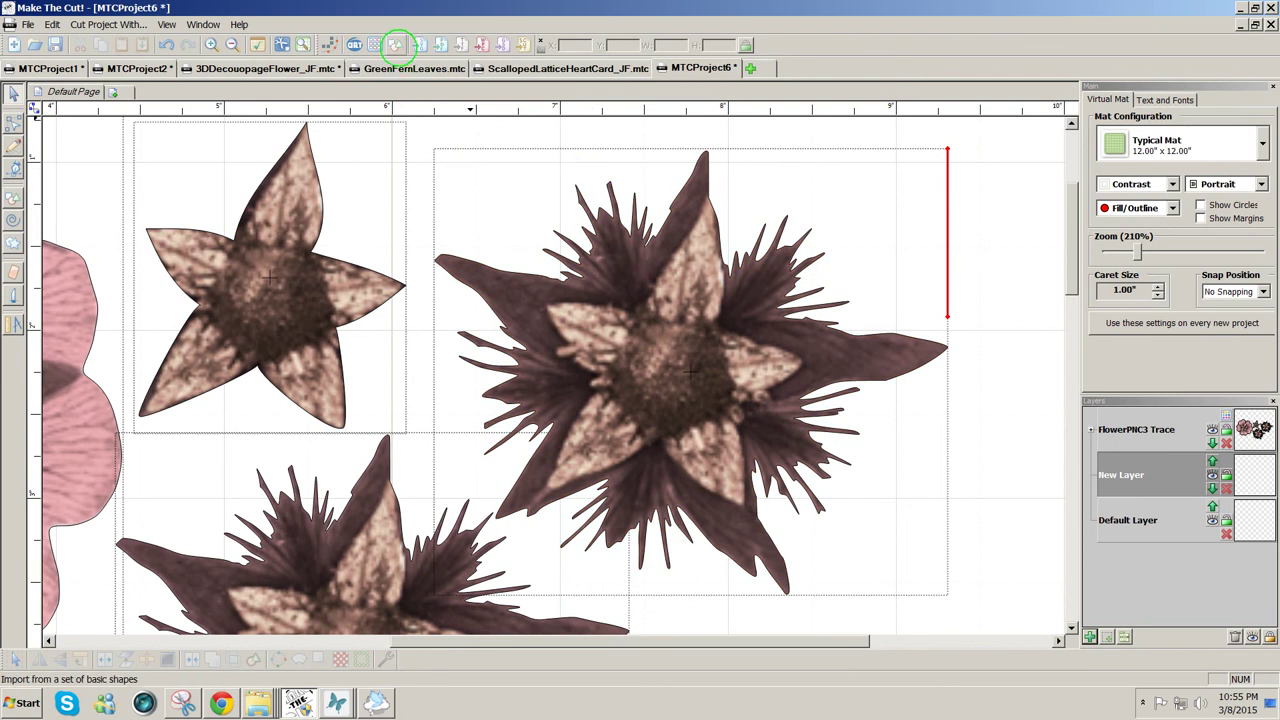
{"action": "left_click", "coordinate": [396, 44]}
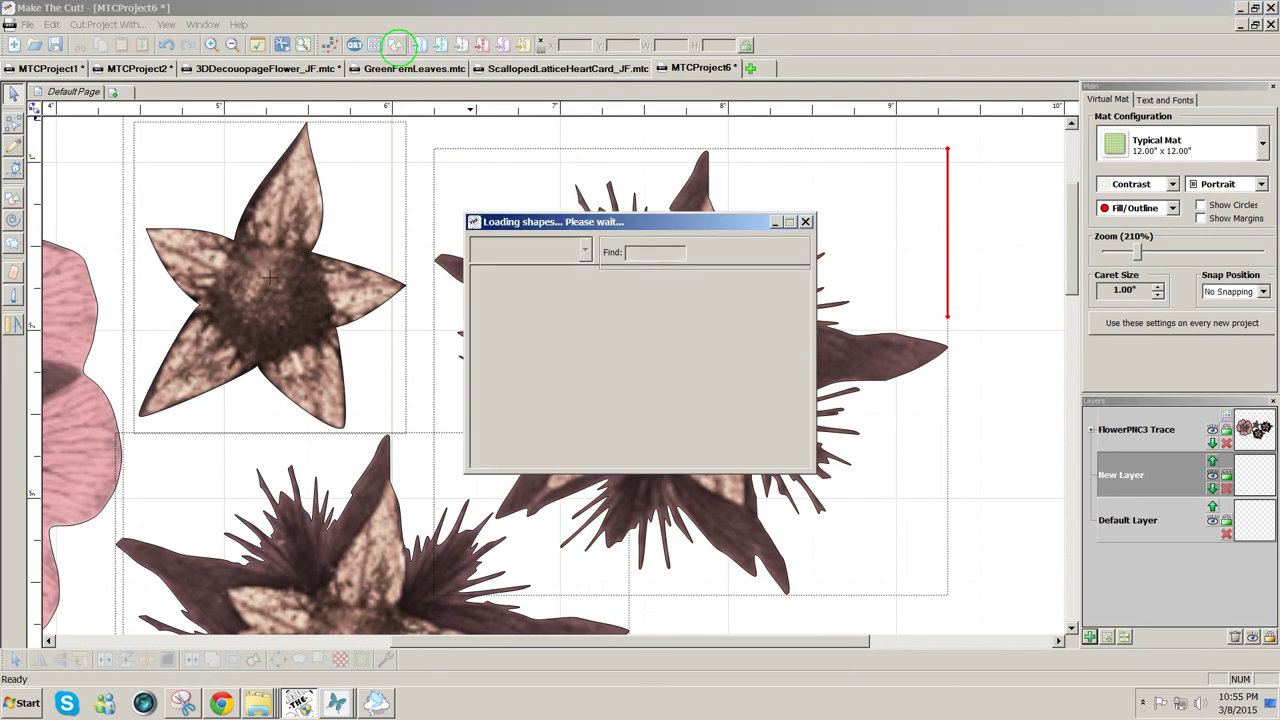
{"action": "left_click", "coordinate": [632, 252]}
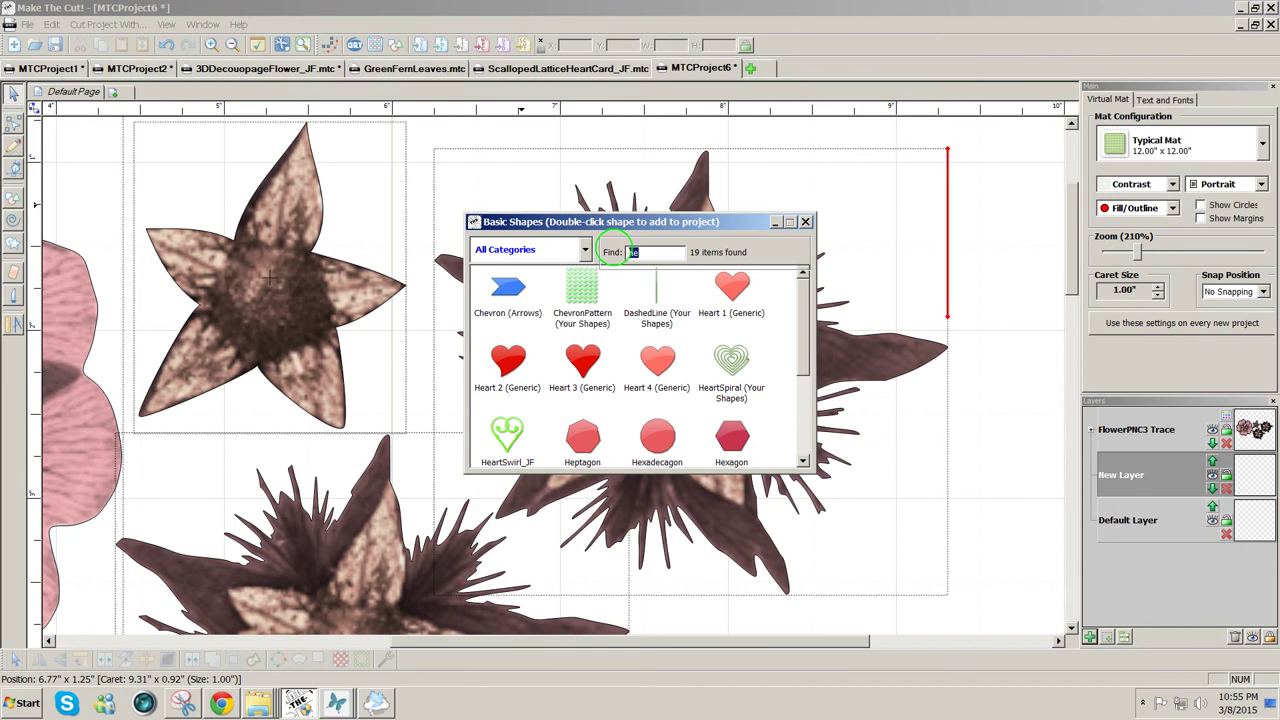
{"action": "type", "text": "ci"}
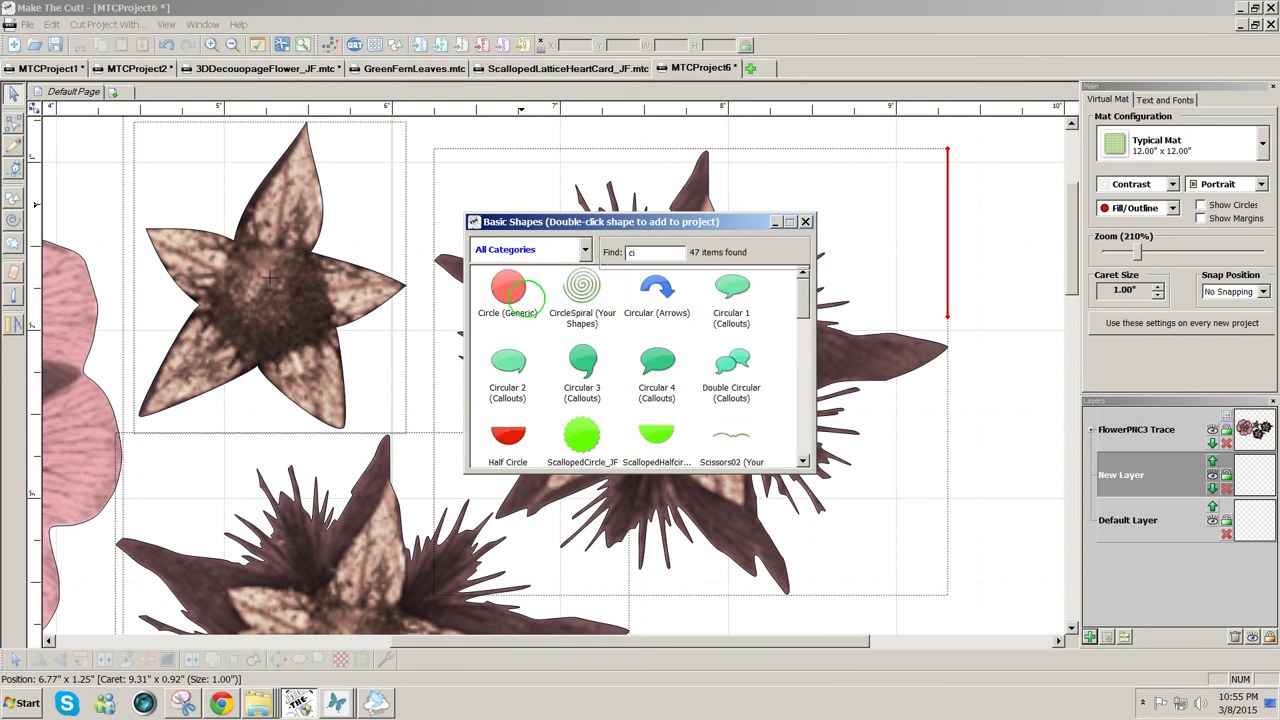
{"action": "double_click", "coordinate": [508, 290]}
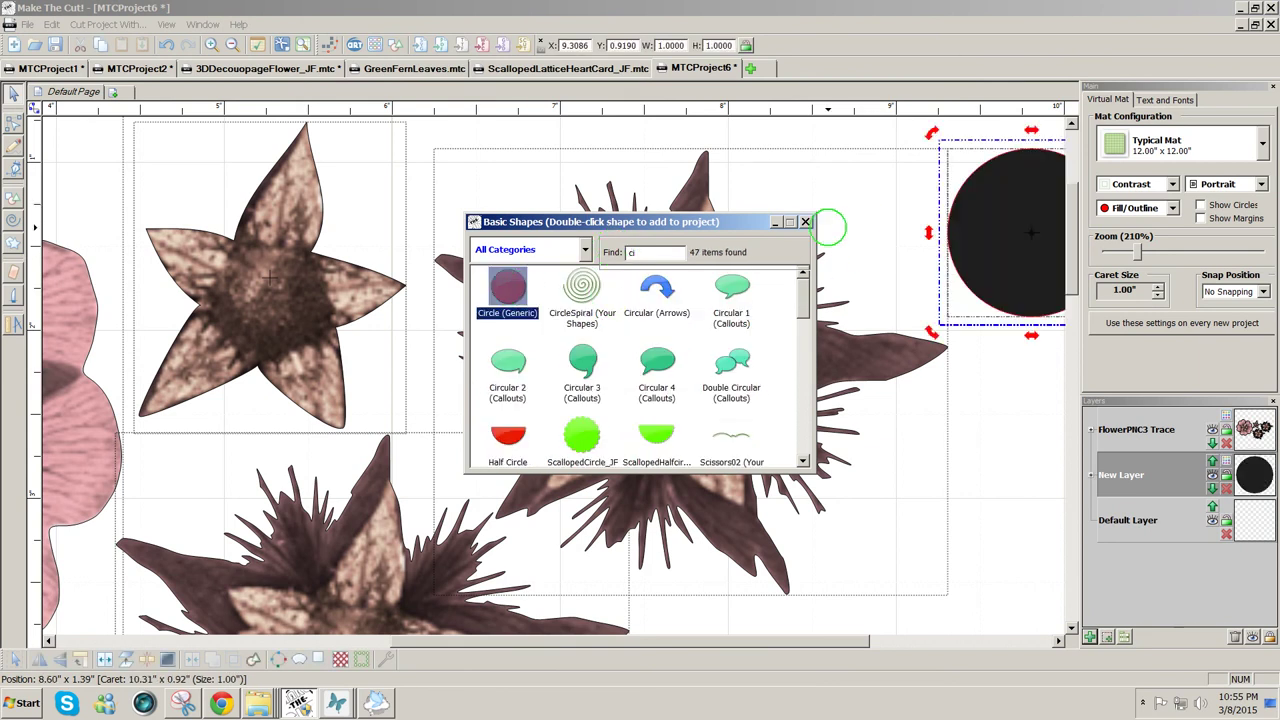
{"action": "left_click", "coordinate": [805, 221]}
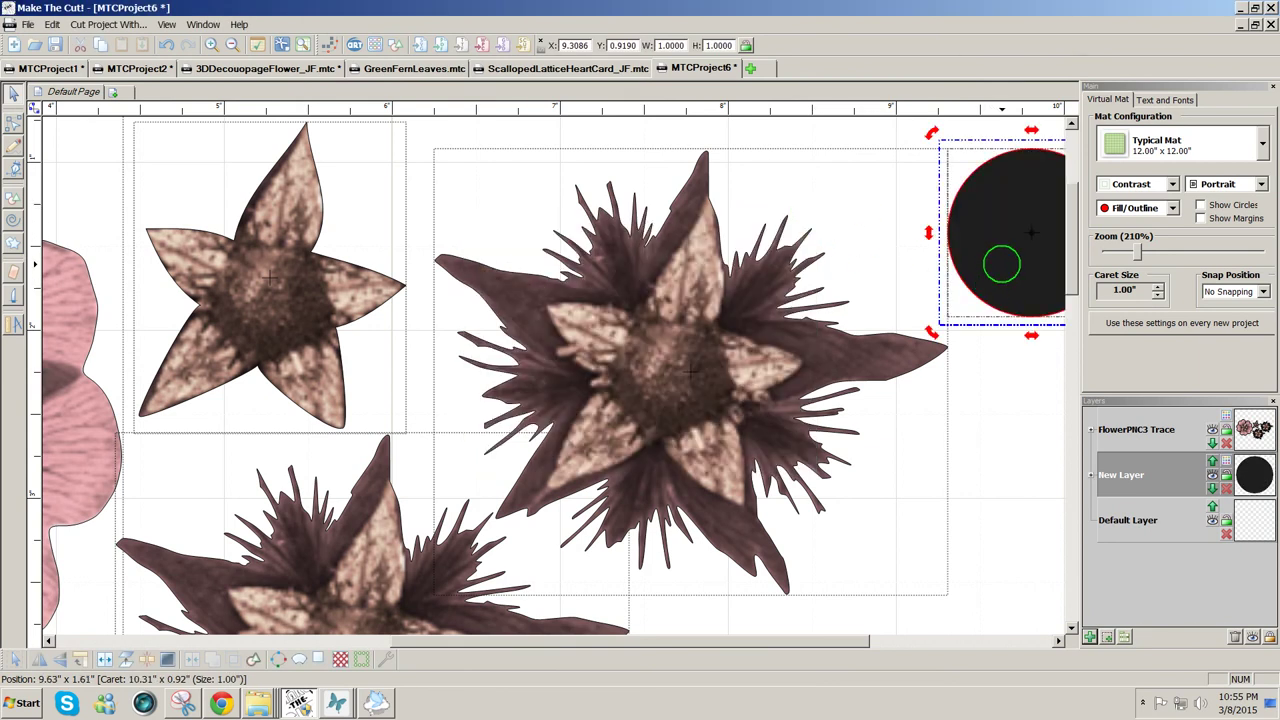
Shrink the circle to 0.7103 inch, centre it on the flower, and raise its layer.
{"action": "left_click_drag", "start_coordinate": [1000, 263], "coordinate": [851, 280]}
{"action": "left_click", "coordinate": [925, 280]}
{"action": "left_click_drag", "start_coordinate": [985, 147], "coordinate": [915, 224]}
{"action": "mouse_move", "coordinate": [866, 272]}
{"action": "left_mouse_down"}
{"action": "mouse_move", "coordinate": [671, 343]}
{"action": "mouse_move", "coordinate": [677, 360]}
{"action": "mouse_move", "coordinate": [889, 234]}
{"action": "mouse_move", "coordinate": [926, 229]}
{"action": "mouse_move", "coordinate": [950, 250]}
{"action": "mouse_move", "coordinate": [709, 386]}
{"action": "mouse_move", "coordinate": [686, 381]}
{"action": "mouse_move", "coordinate": [755, 436]}
{"action": "left_mouse_up"}
{"action": "left_click", "coordinate": [1210, 460]}
{"action": "left_click_drag", "start_coordinate": [693, 405], "coordinate": [689, 398]}
{"action": "left_click_drag", "start_coordinate": [757, 460], "coordinate": [746, 450]}
{"action": "left_click_drag", "start_coordinate": [696, 388], "coordinate": [700, 395]}
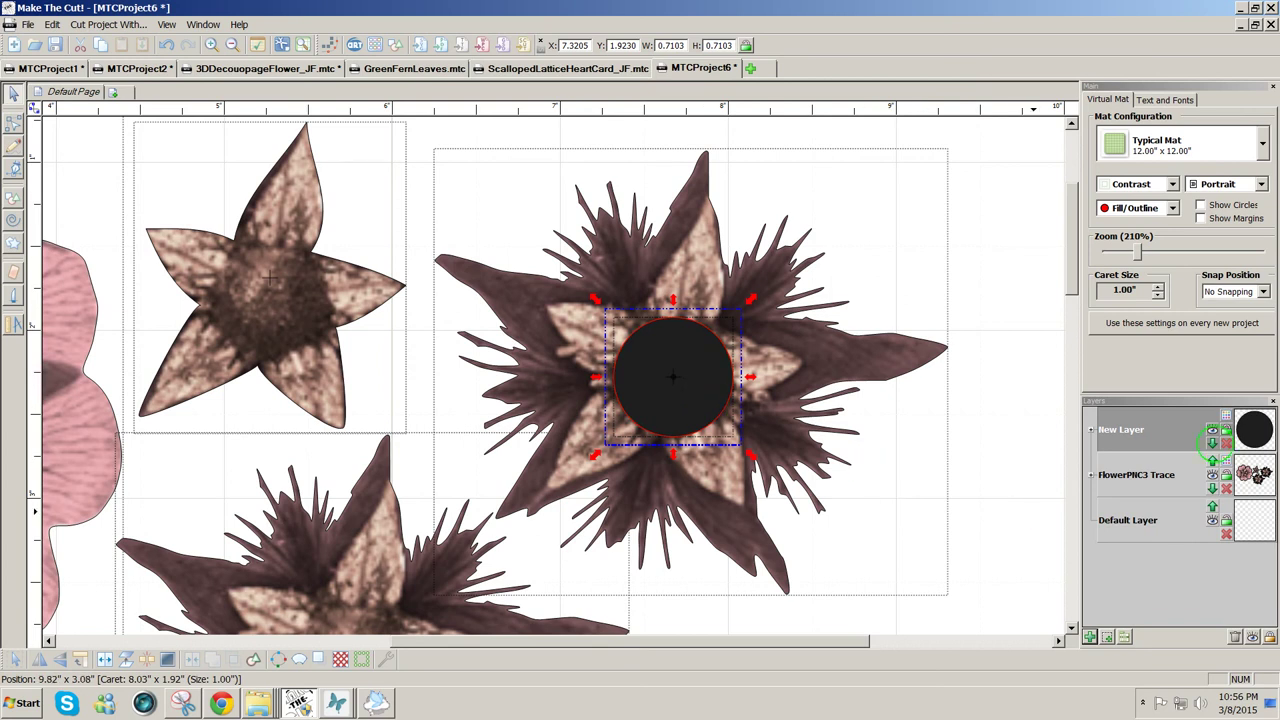
Lower the circle layer, then Join and Break Apart the flower with the circle.
{"action": "left_click", "coordinate": [1212, 442]}
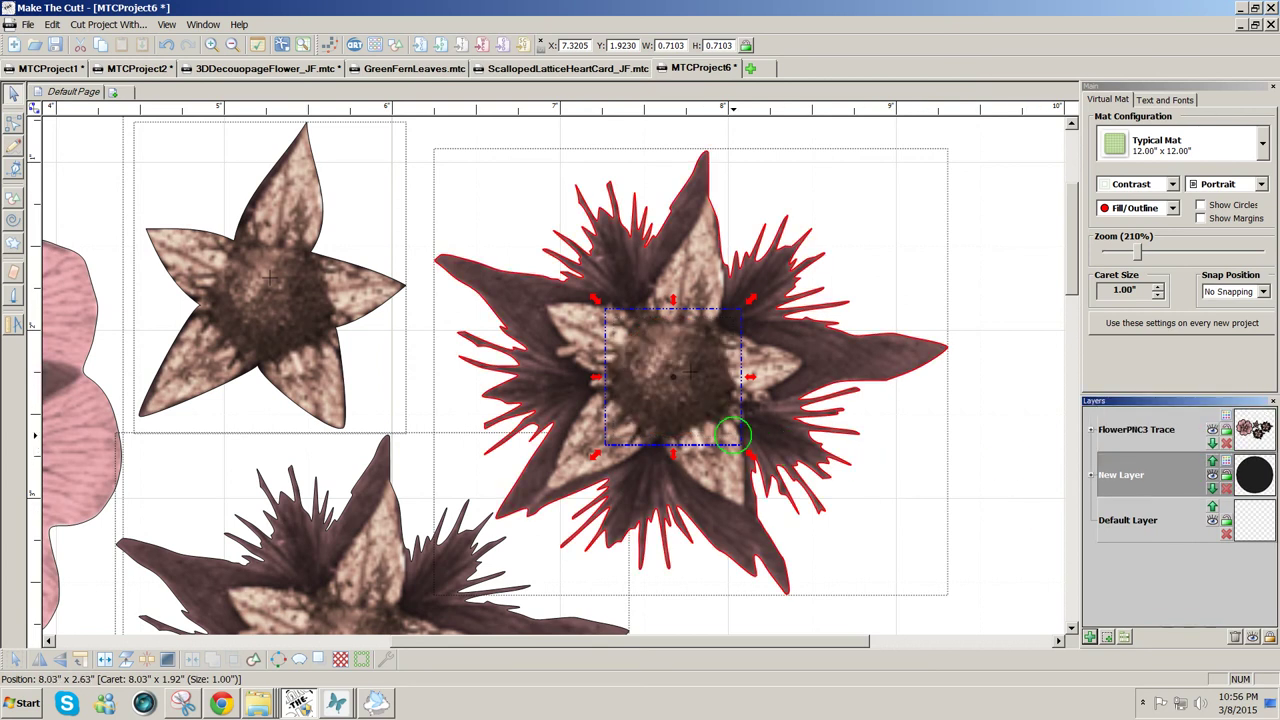
{"action": "left_click_drag", "start_coordinate": [417, 127], "coordinate": [1019, 660]}
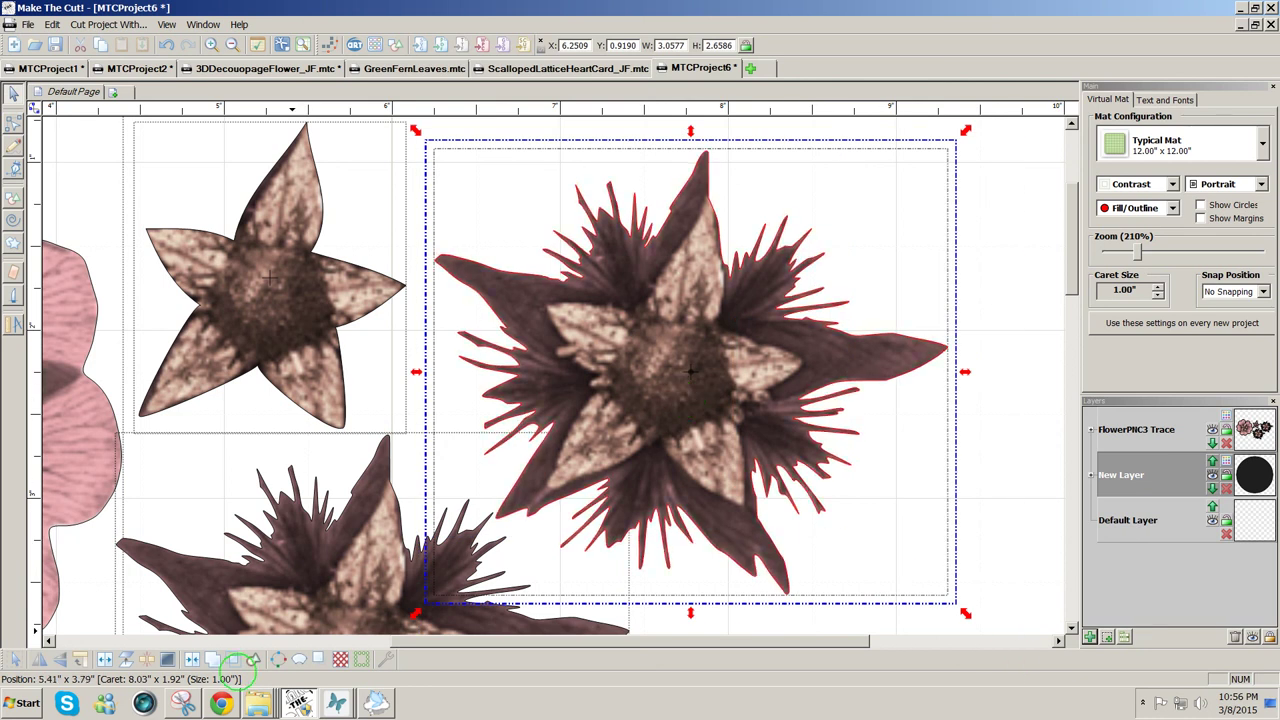
{"action": "left_click", "coordinate": [191, 659]}
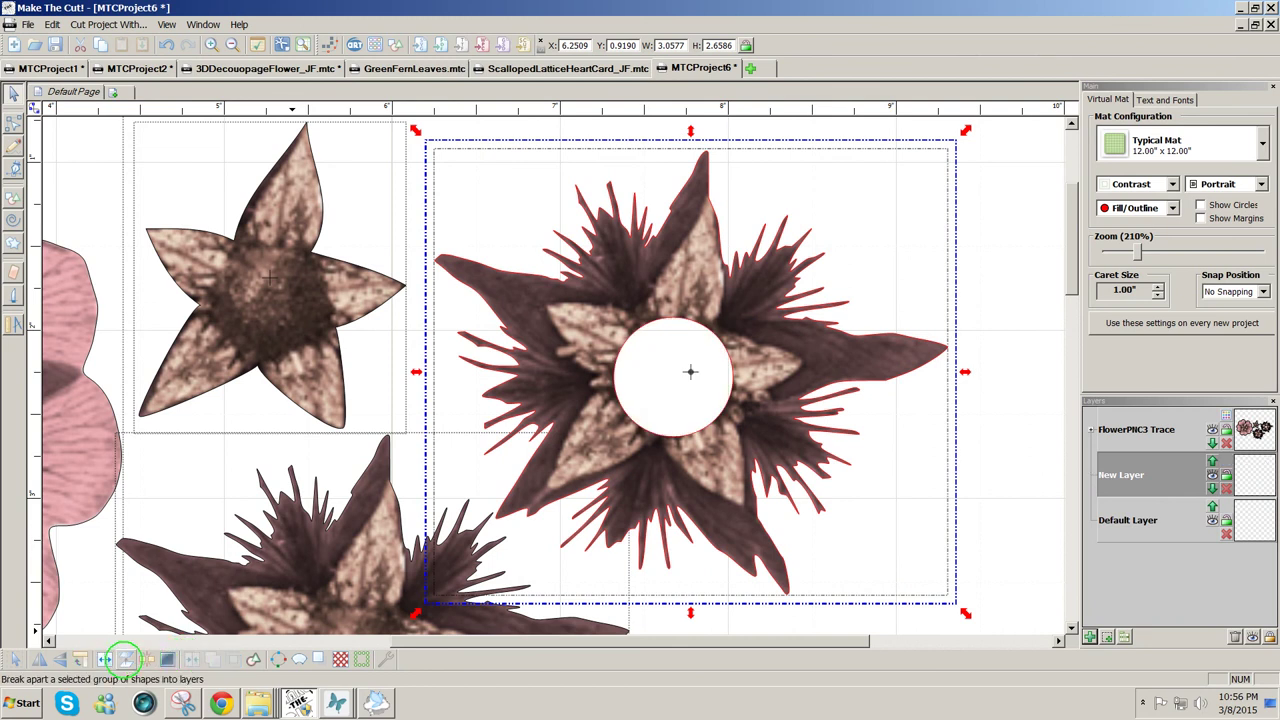
{"action": "left_click", "coordinate": [125, 659]}
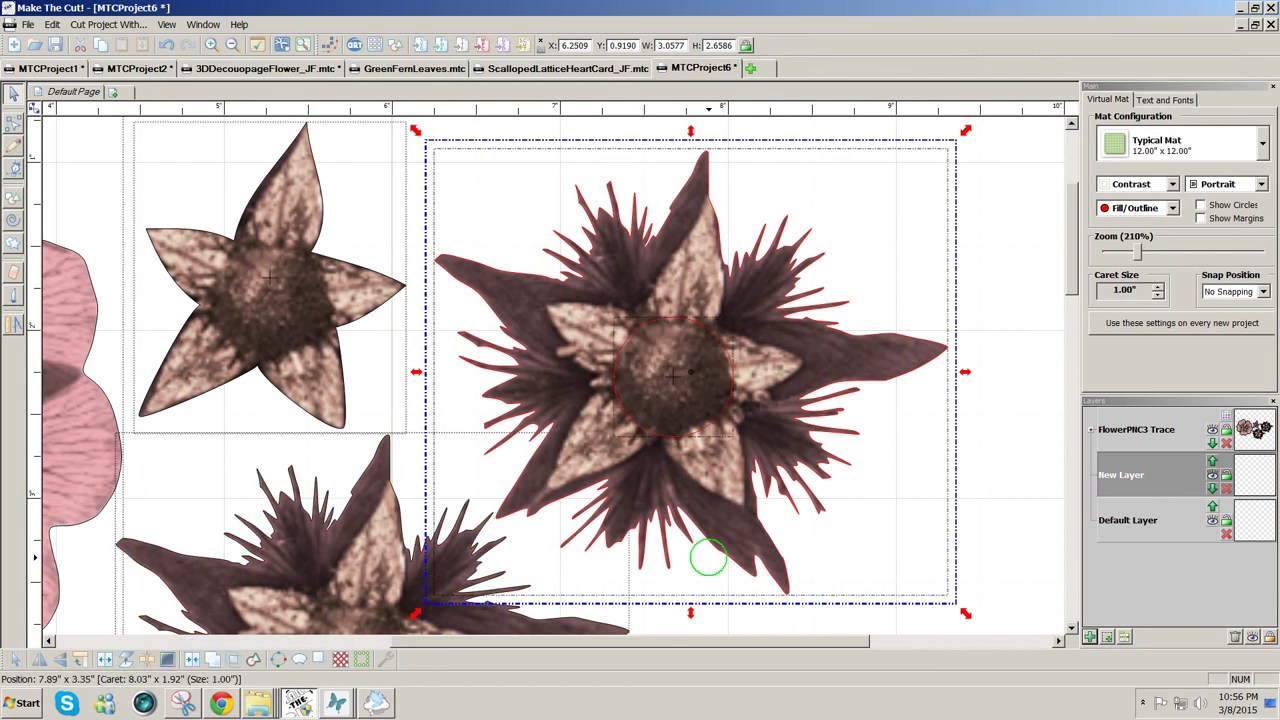
Move the large flower right and the round centre piece up-left, then zoom out to 110%.
{"action": "left_click", "coordinate": [993, 471]}
{"action": "left_click_drag", "start_coordinate": [800, 468], "coordinate": [1118, 456]}
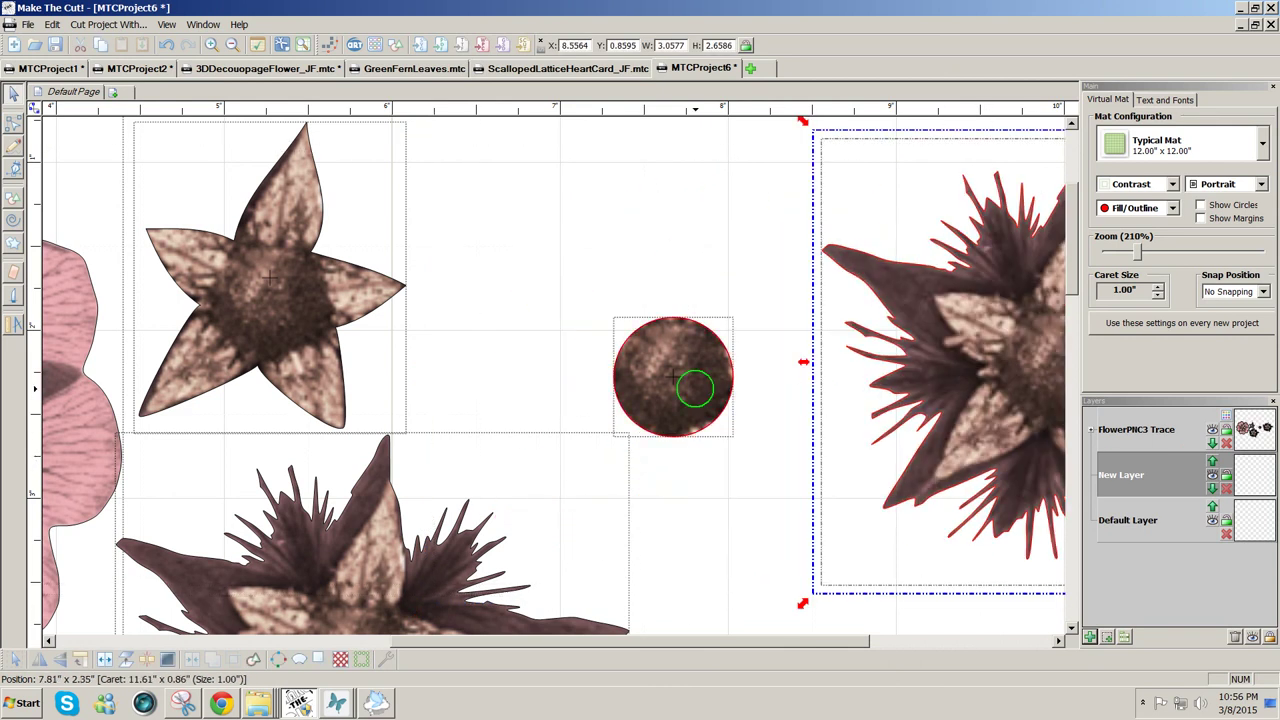
{"action": "left_click_drag", "start_coordinate": [695, 388], "coordinate": [569, 324]}
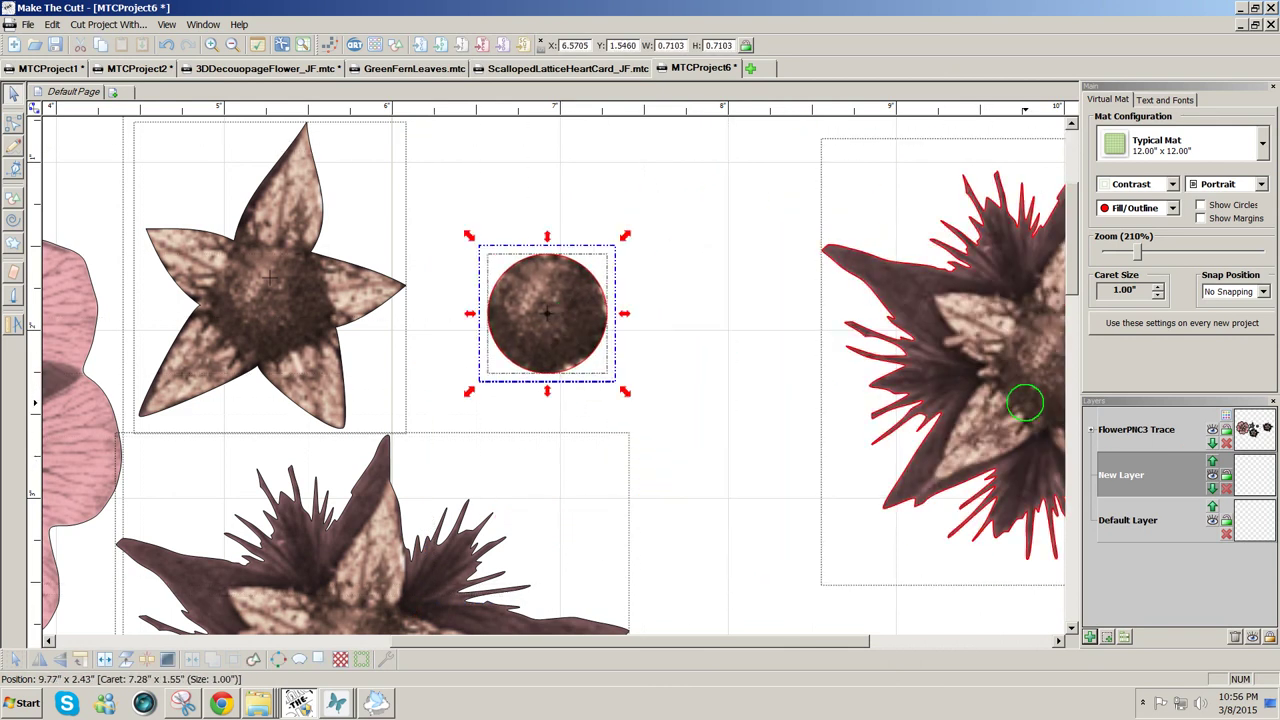
{"action": "mouse_move", "coordinate": [1072, 283]}
{"action": "left_mouse_down"}
{"action": "mouse_move", "coordinate": [1066, 334]}
{"action": "mouse_move", "coordinate": [1067, 284]}
{"action": "left_mouse_up"}
{"action": "left_click_drag", "start_coordinate": [1140, 253], "coordinate": [1060, 214]}
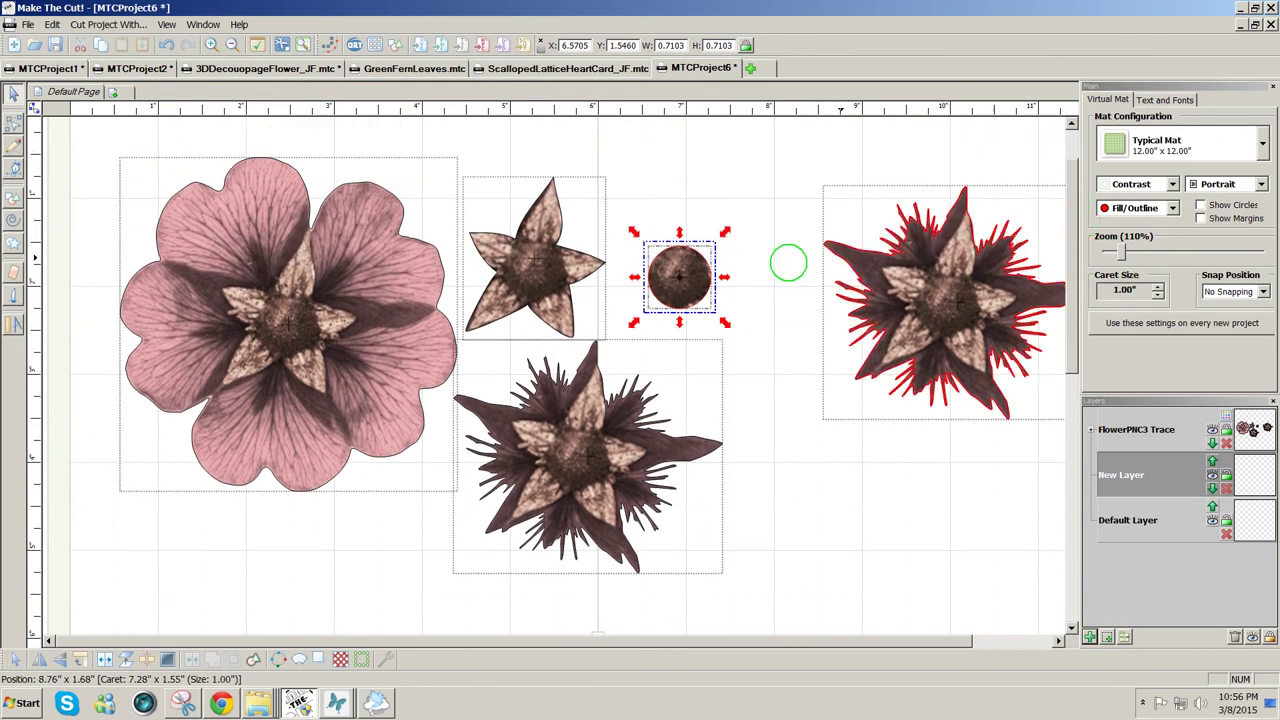
Delete the red-outlined star copy and move the small circle below the large pink flower.
{"action": "left_click", "coordinate": [540, 250]}
{"action": "left_click_drag", "start_coordinate": [680, 277], "coordinate": [658, 268]}
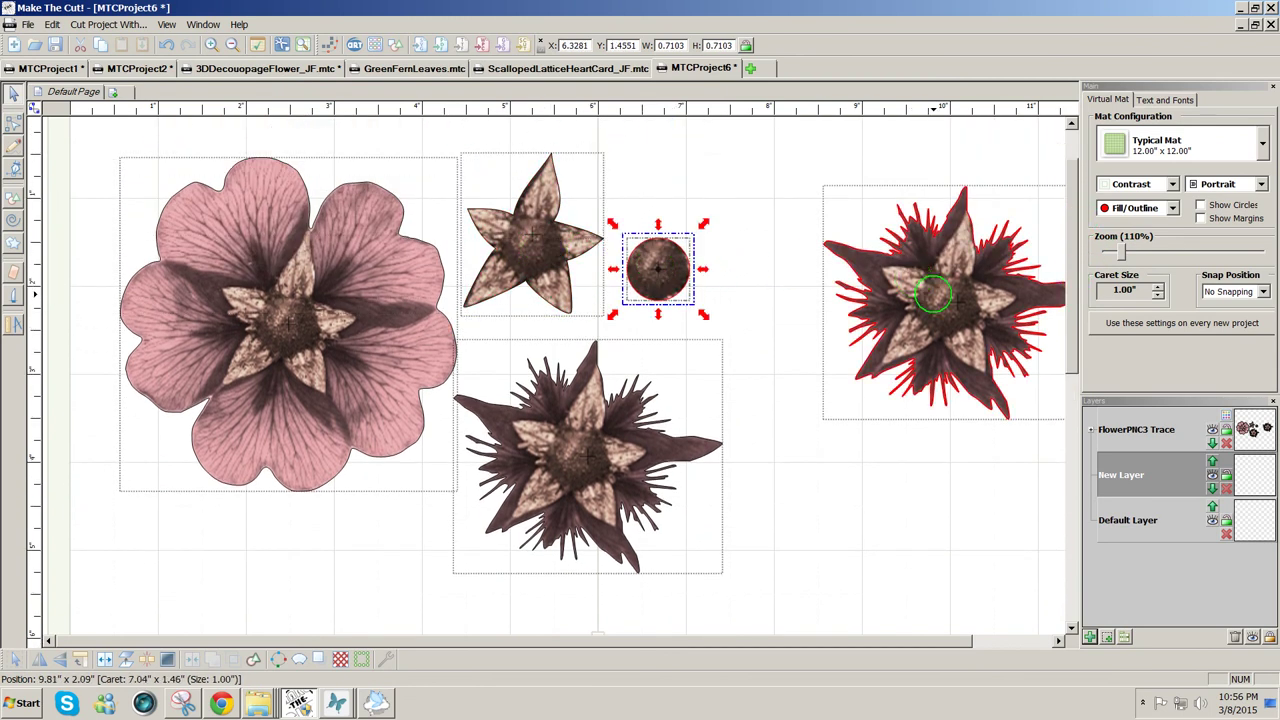
{"action": "left_click", "coordinate": [915, 280]}
{"action": "key", "text": "Delete"}
{"action": "left_click_drag", "start_coordinate": [664, 263], "coordinate": [373, 540]}
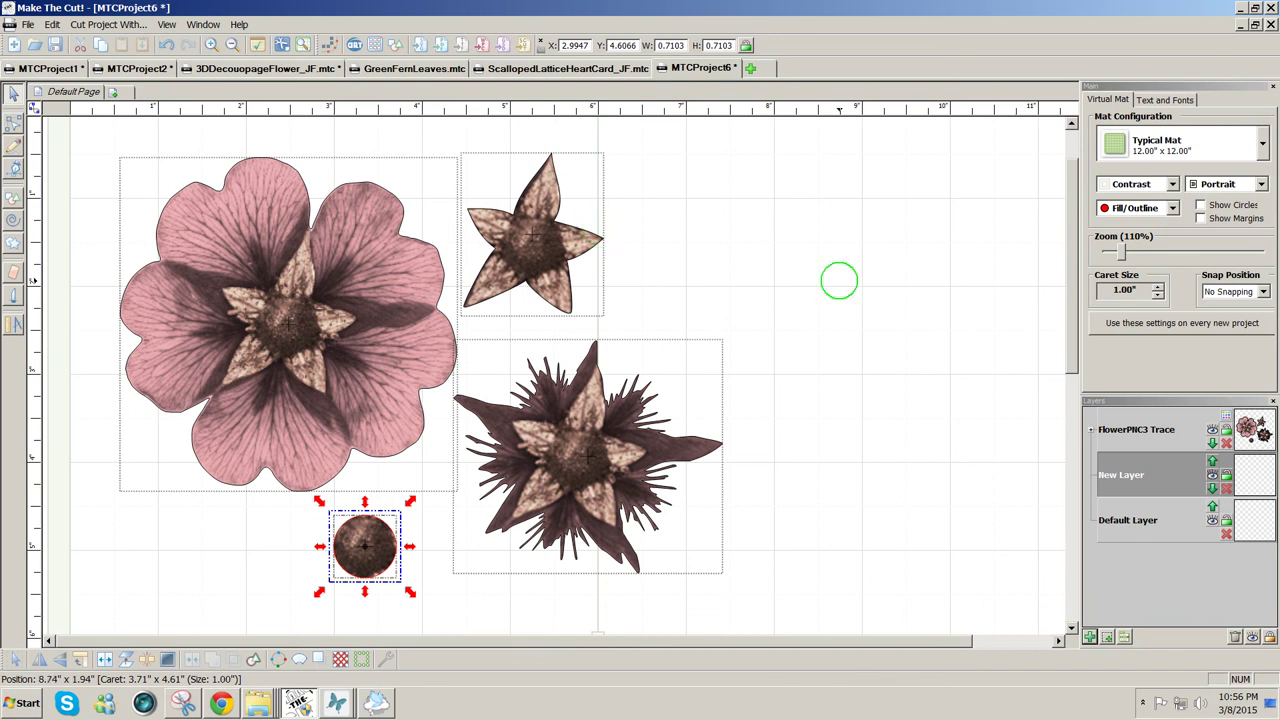
{"action": "left_click_drag", "start_coordinate": [1064, 316], "coordinate": [1069, 344]}
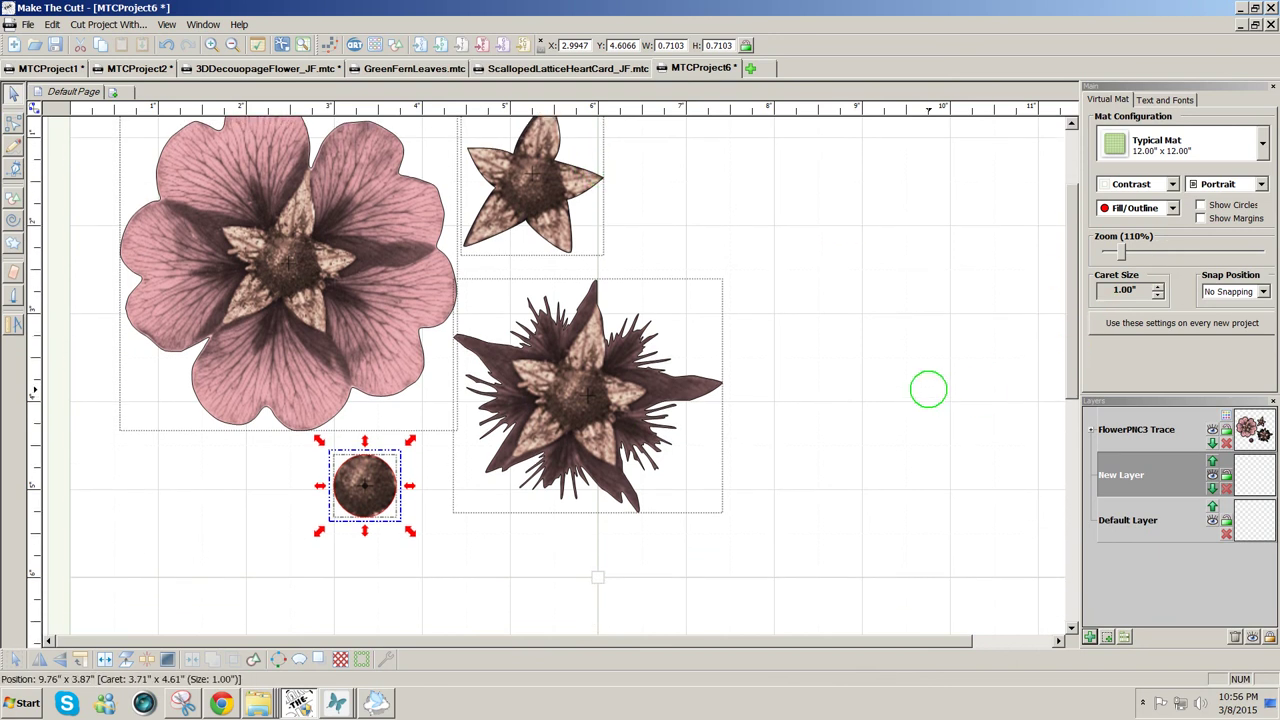
{"action": "mouse_move", "coordinate": [1068, 335]}
{"action": "left_mouse_down"}
{"action": "mouse_move", "coordinate": [1070, 285]}
{"action": "mouse_move", "coordinate": [1063, 314]}
{"action": "left_mouse_up"}
{"action": "left_click", "coordinate": [1172, 208]}
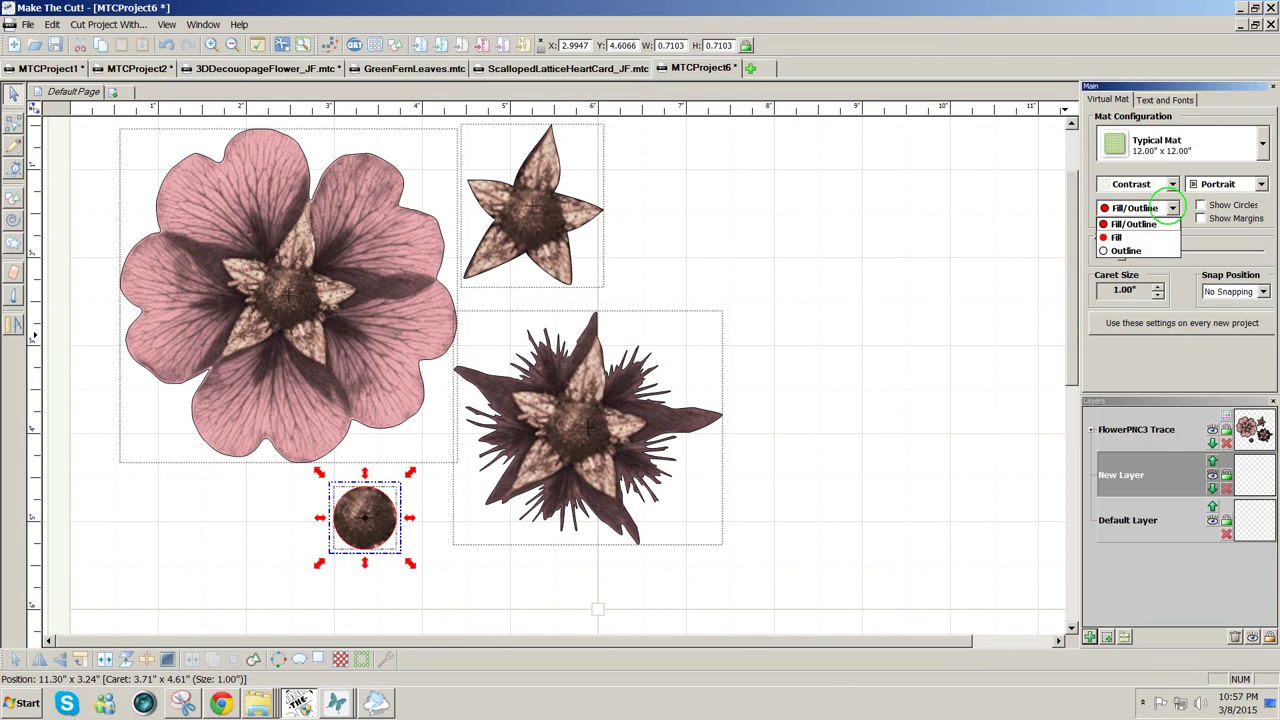
{"action": "left_click", "coordinate": [1136, 249]}
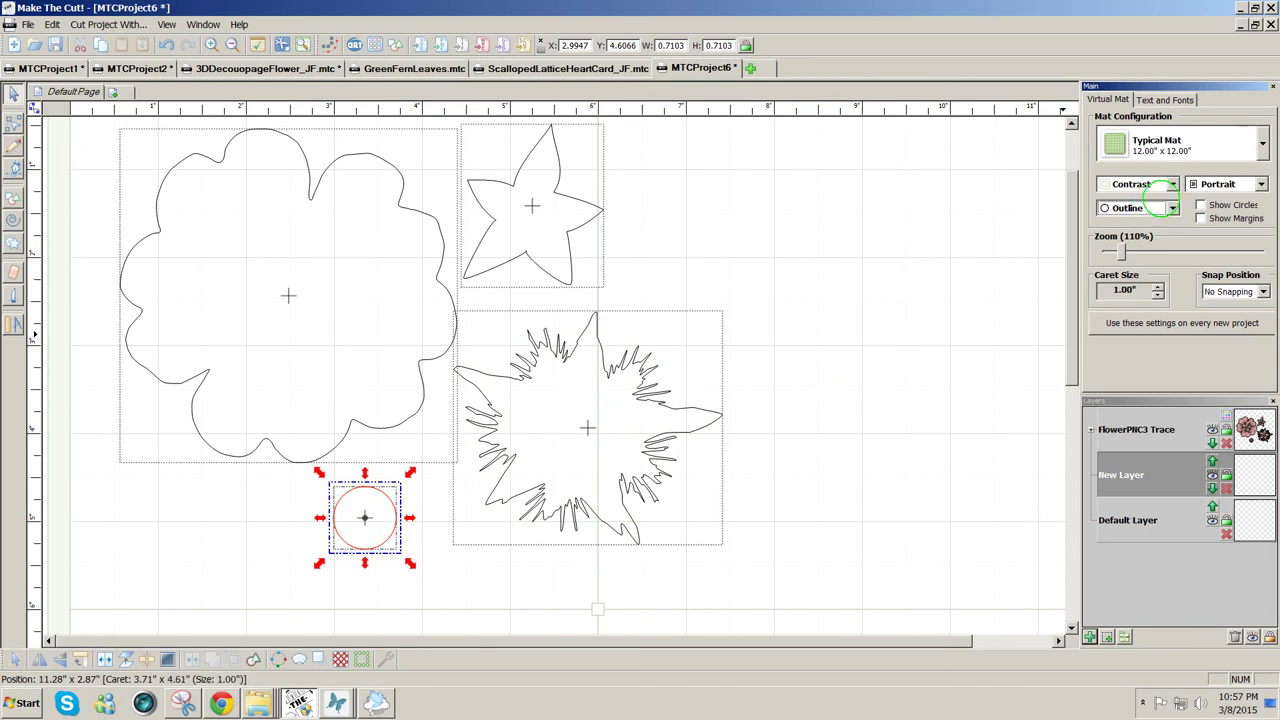
{"action": "left_click", "coordinate": [1172, 207]}
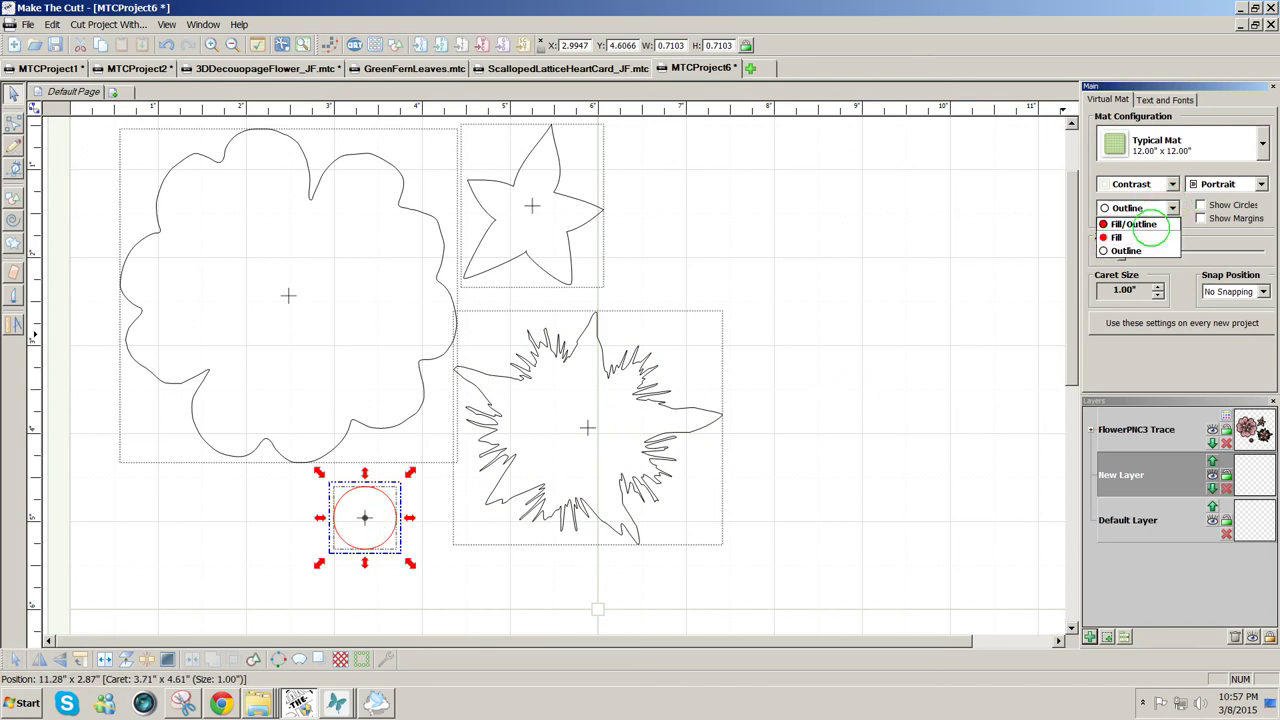
{"action": "left_click", "coordinate": [1150, 224]}
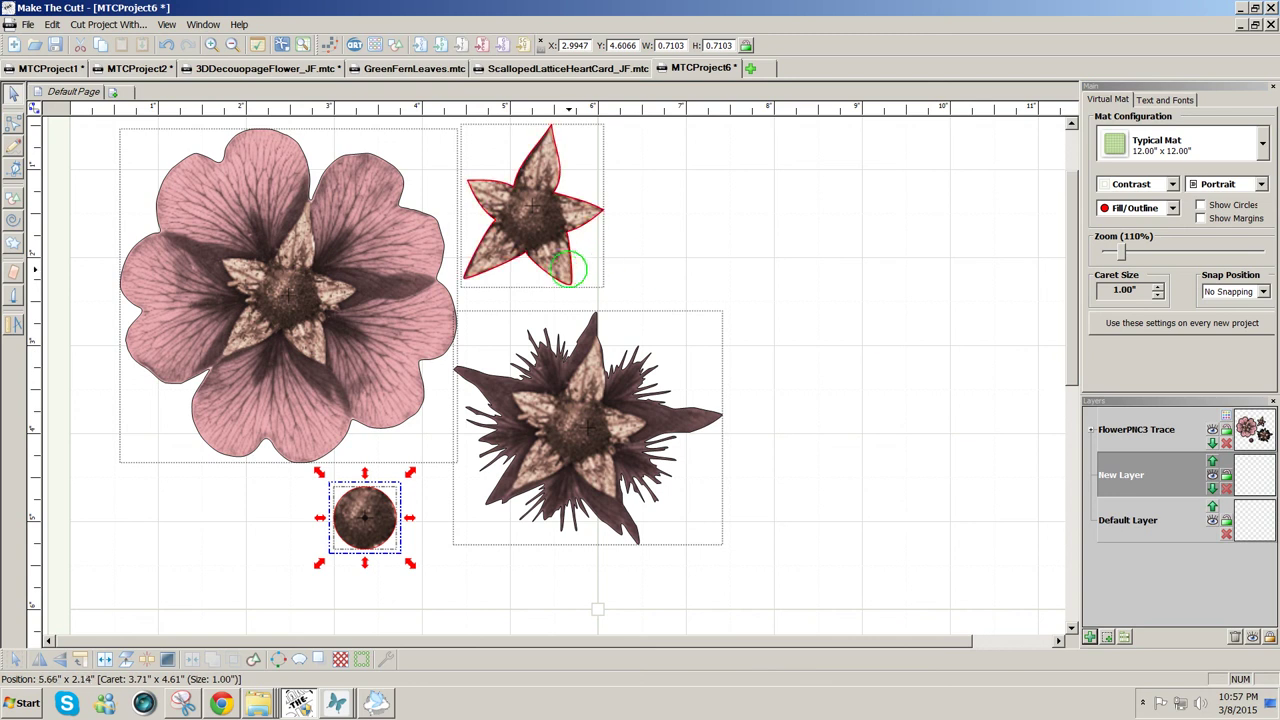
Move the star centre to the upper right, shift the spiky flower right, and select all four pieces.
{"action": "left_click", "coordinate": [562, 268]}
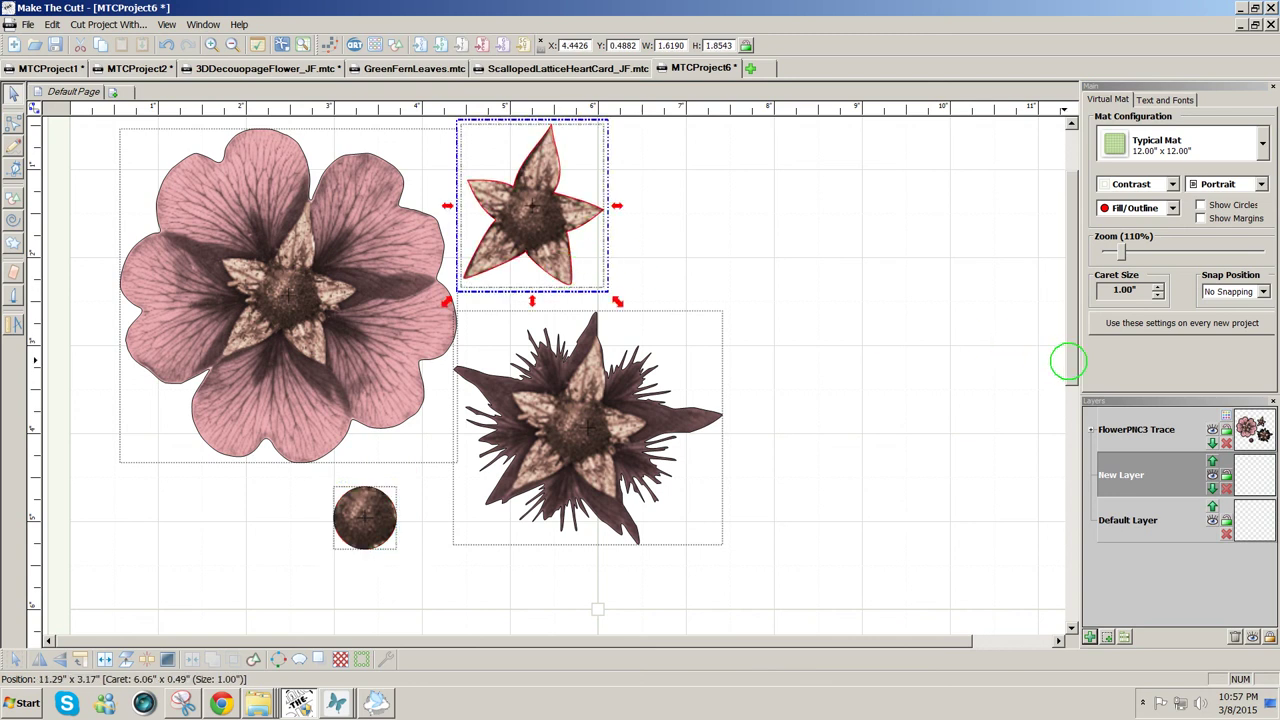
{"action": "scroll", "coordinate": [1068, 362], "scroll_direction": "up", "scroll_amount": 1}
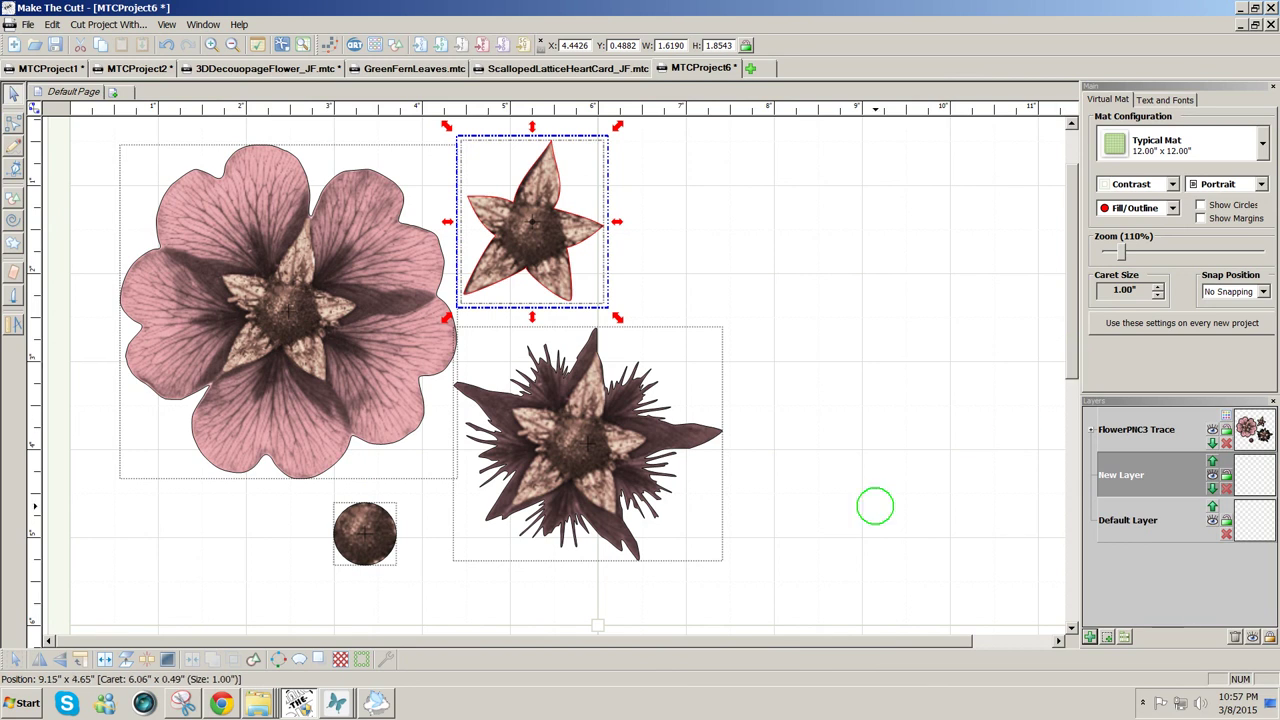
{"action": "left_click_drag", "start_coordinate": [530, 240], "coordinate": [880, 255]}
{"action": "left_click_drag", "start_coordinate": [546, 435], "coordinate": [633, 437]}
{"action": "left_click_drag", "start_coordinate": [1024, 610], "coordinate": [62, 113]}
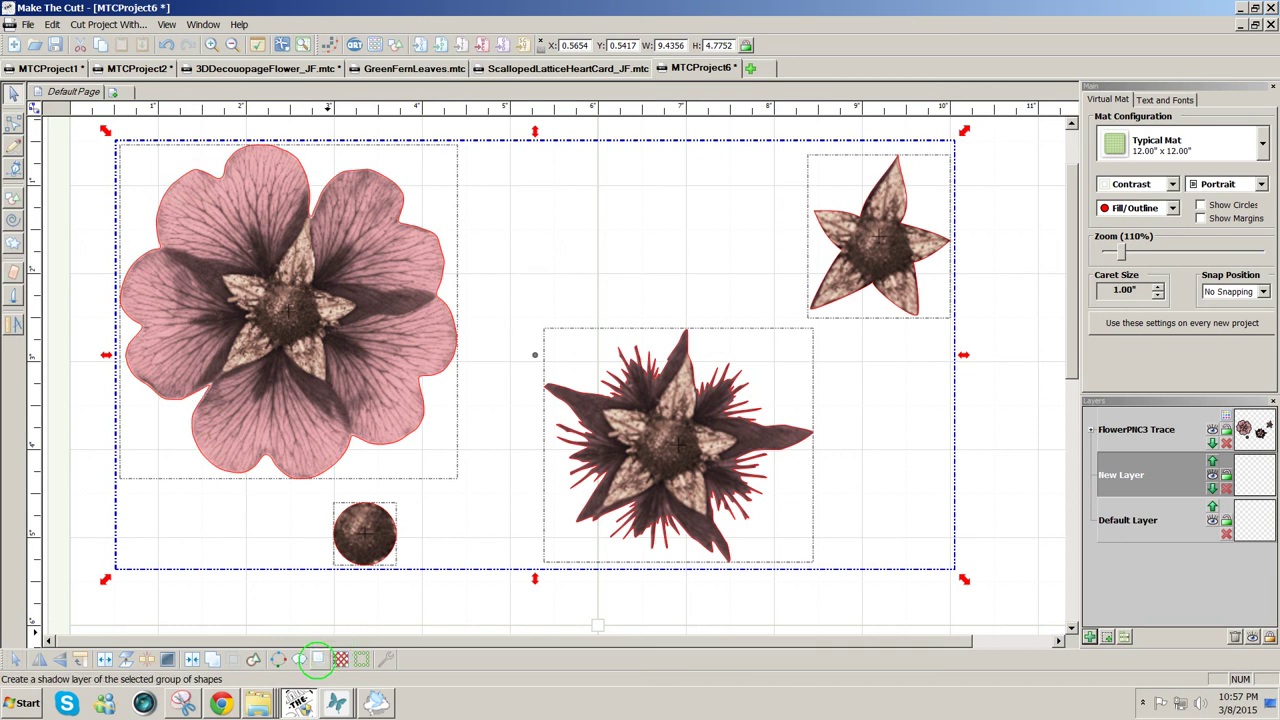
Generate a Blacked Out shadow layer with Shadow Width -.02 in. for the selected pieces.
{"action": "left_click", "coordinate": [318, 658]}
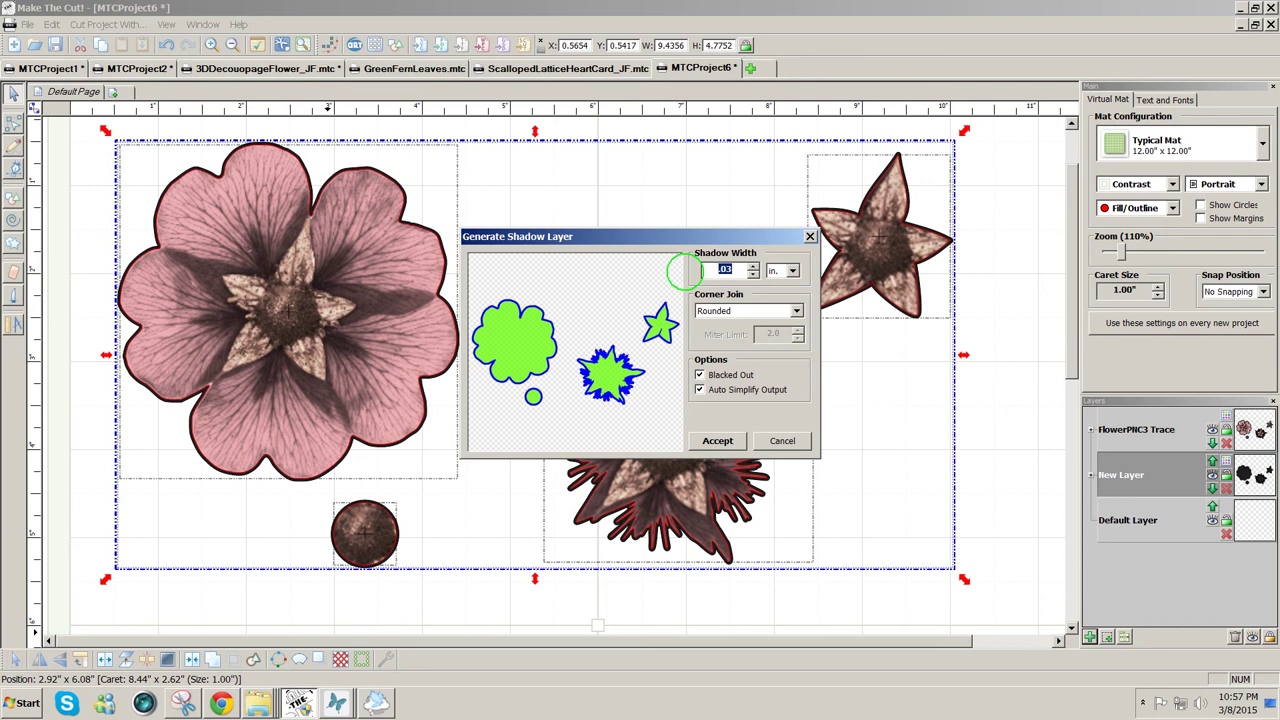
{"action": "key", "text": "BackSpace"}
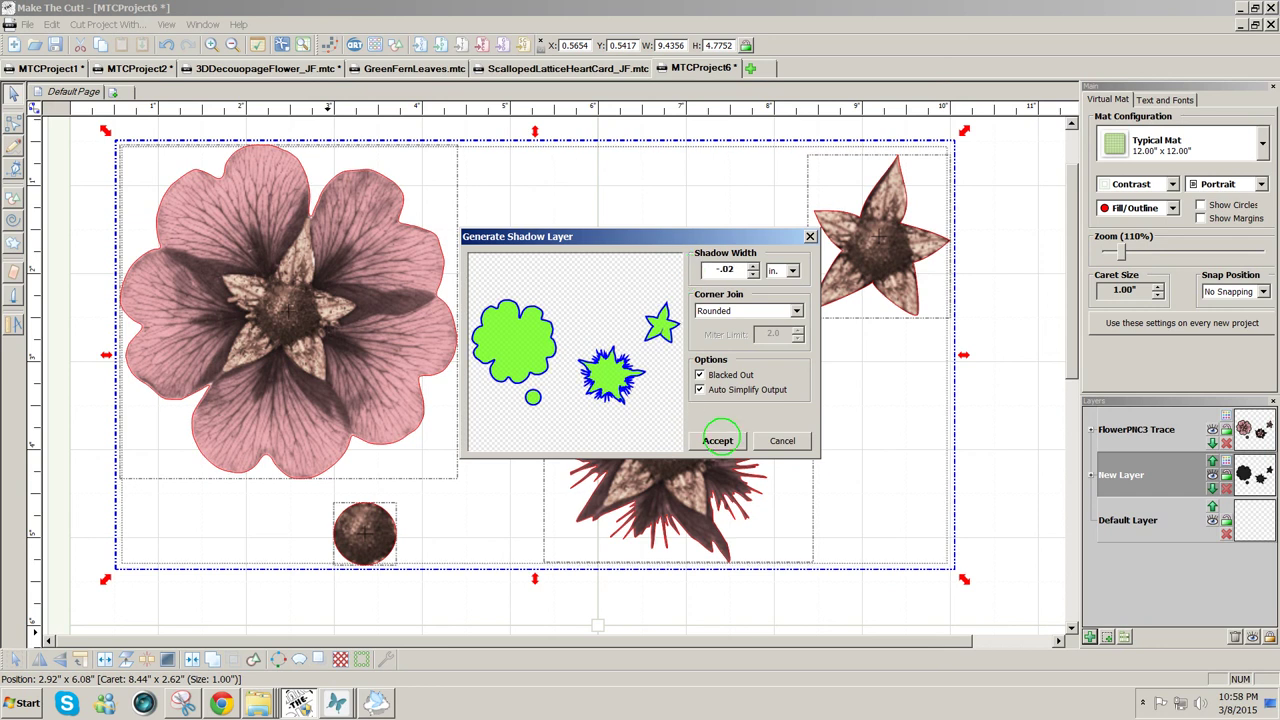
{"action": "left_click", "coordinate": [718, 441]}
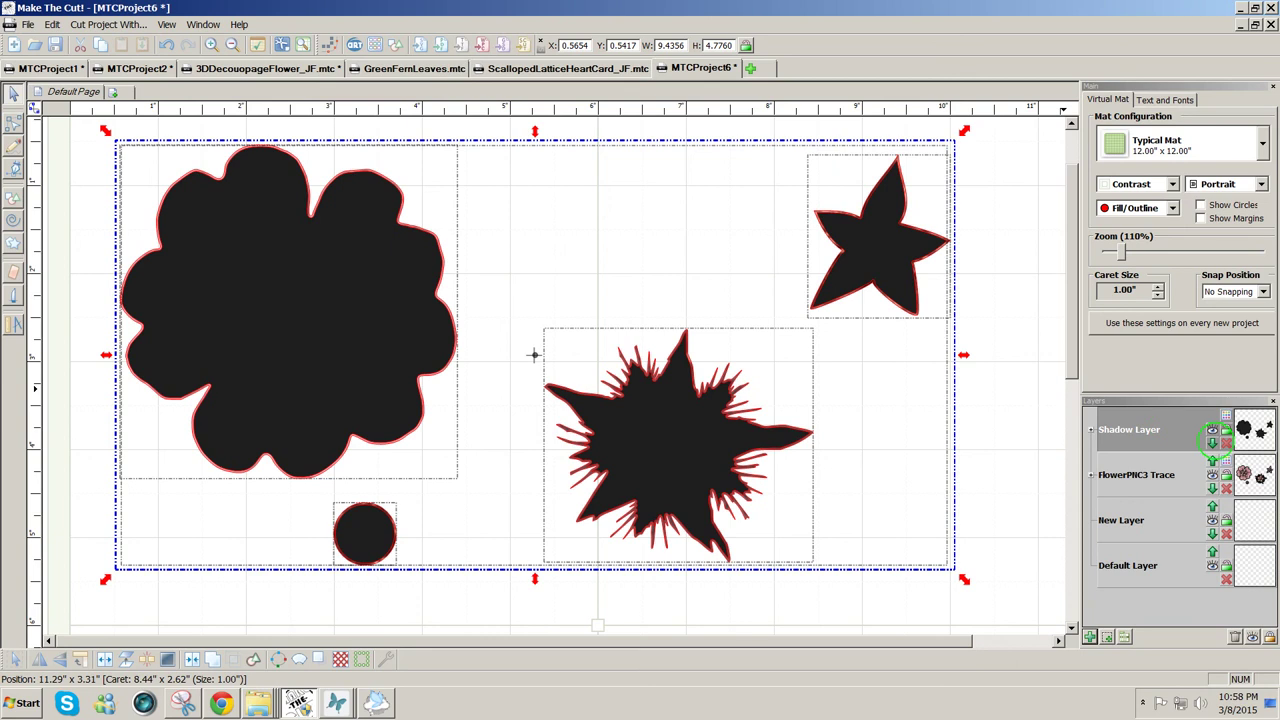
Move Shadow Layer beneath FlowerPNC3 Trace, deselect, and hide the FlowerPNC3 Trace layer.
{"action": "left_click", "coordinate": [1212, 441]}
{"action": "left_click", "coordinate": [1031, 423]}
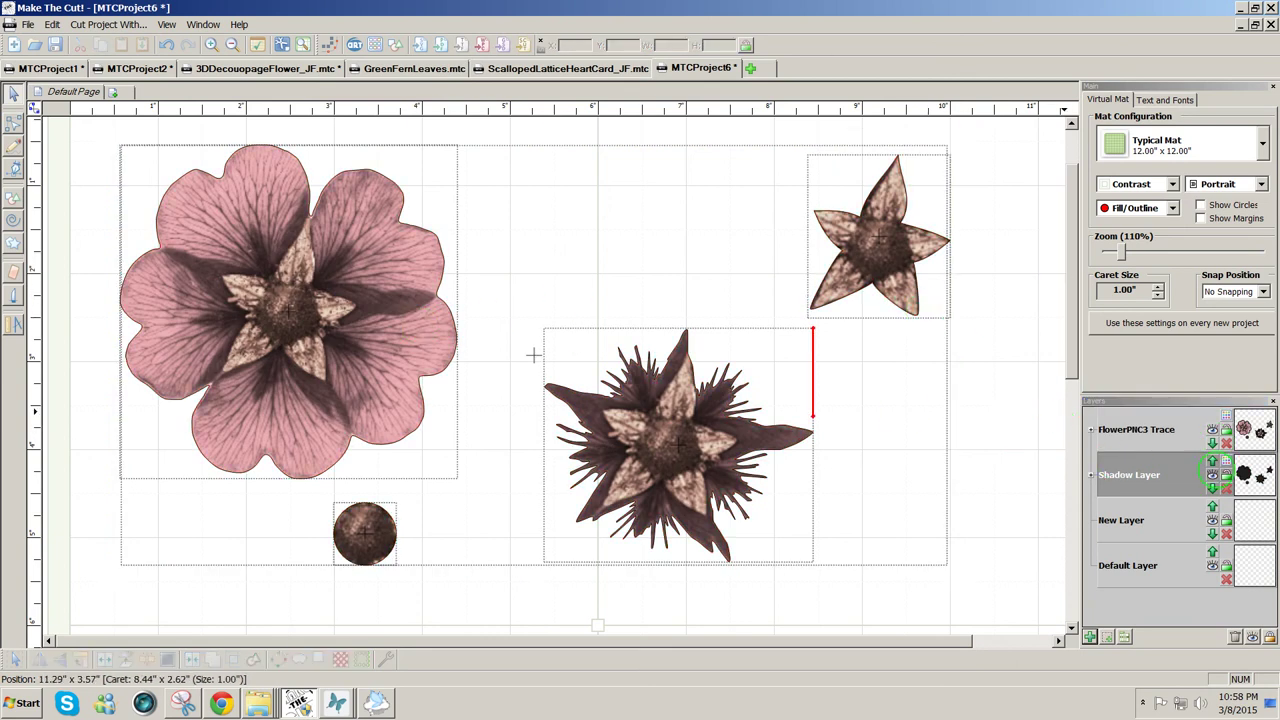
{"action": "left_click", "coordinate": [1212, 429]}
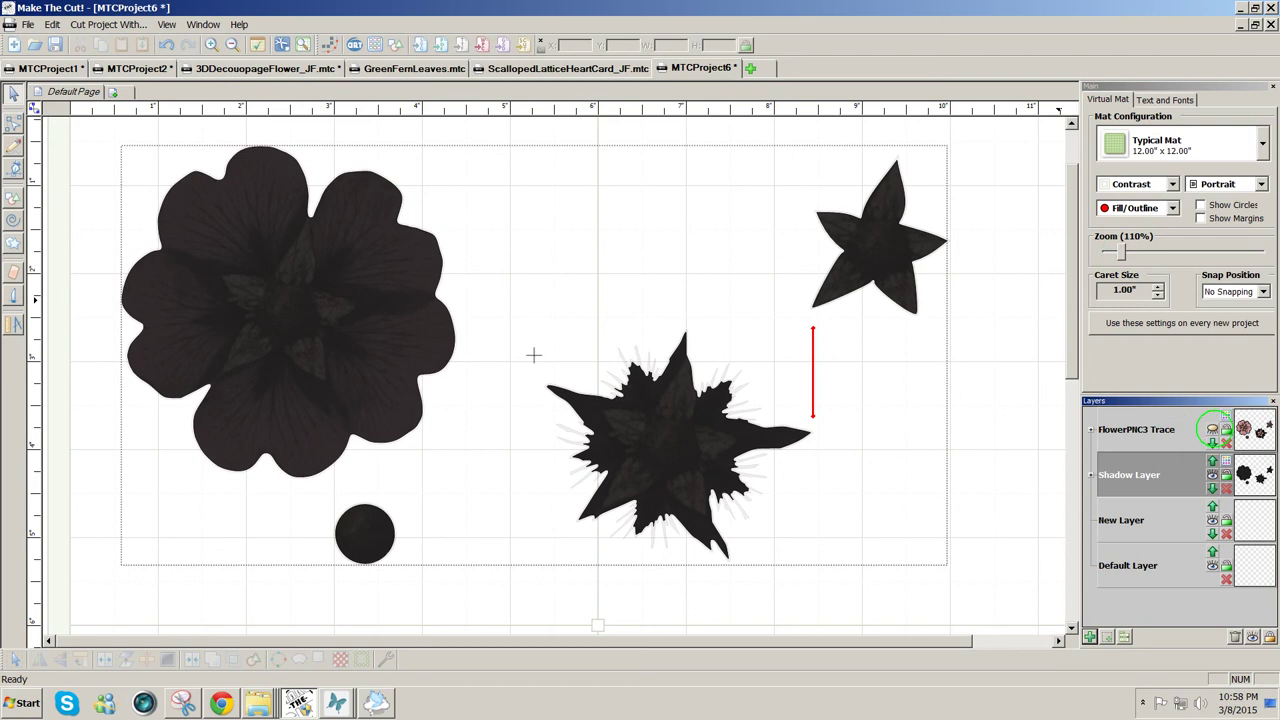
Make the FlowerPNC3 Trace layer visible again to show the flower images.
{"action": "left_click", "coordinate": [1212, 429]}
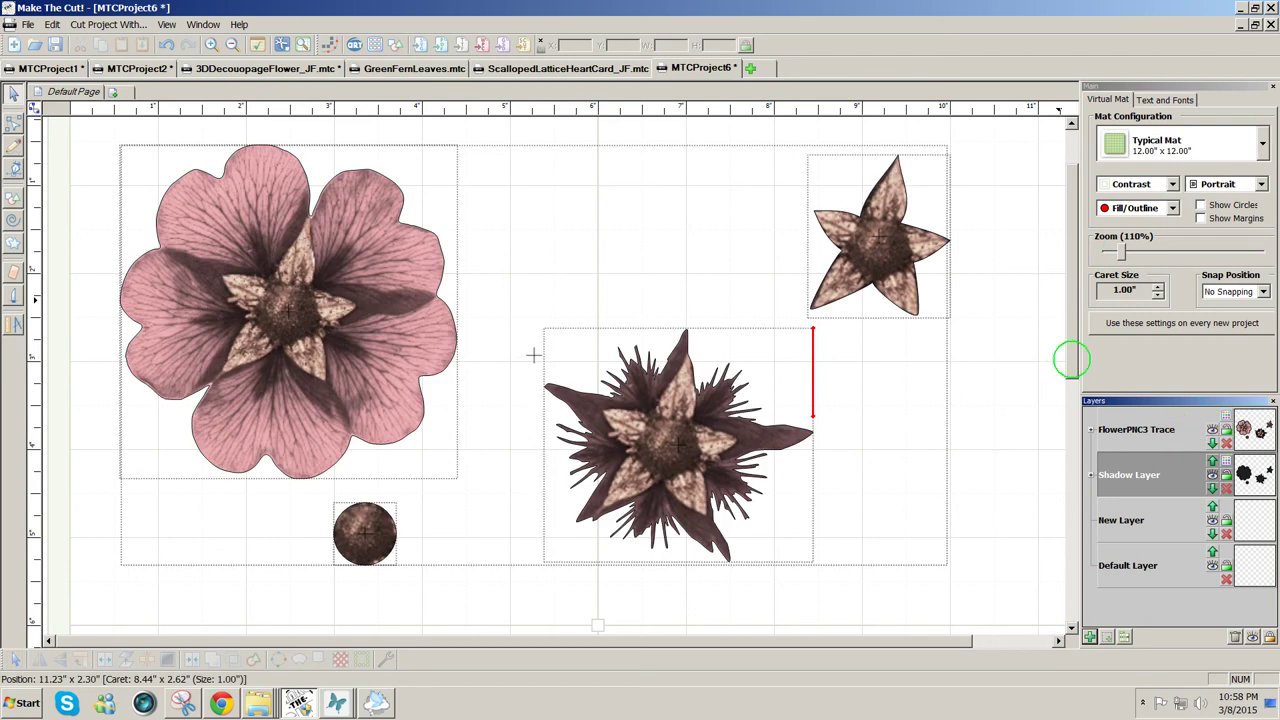
{"action": "left_click_drag", "start_coordinate": [1069, 357], "coordinate": [1066, 331]}
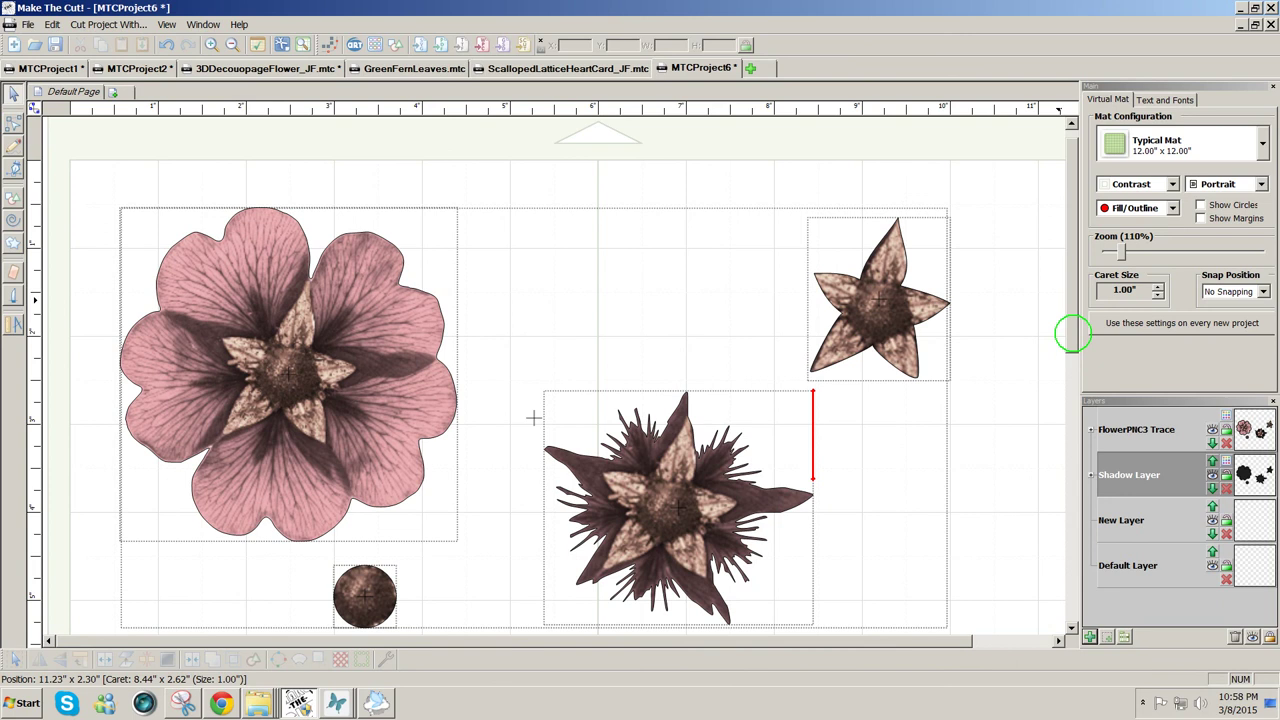
{"action": "left_click_drag", "start_coordinate": [1071, 334], "coordinate": [1071, 344]}
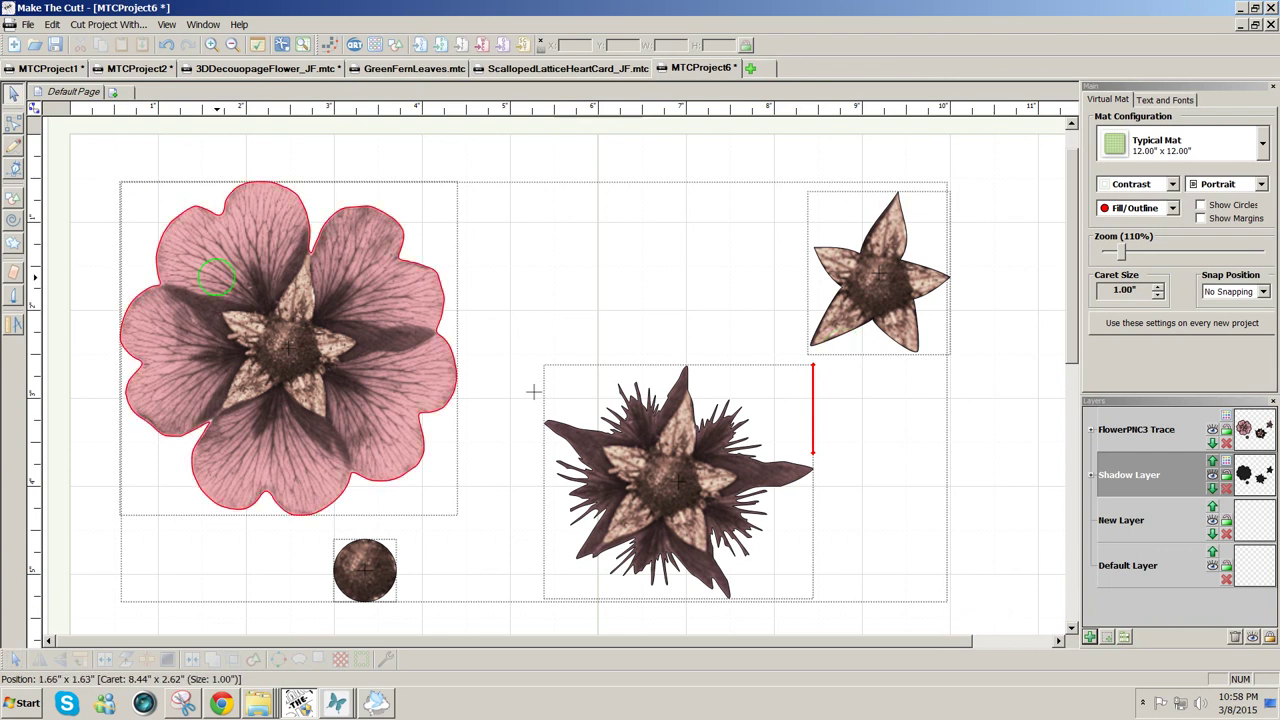
Draw short line registration marks at the top-left and bottom-right corners.
{"action": "left_click", "coordinate": [14, 168]}
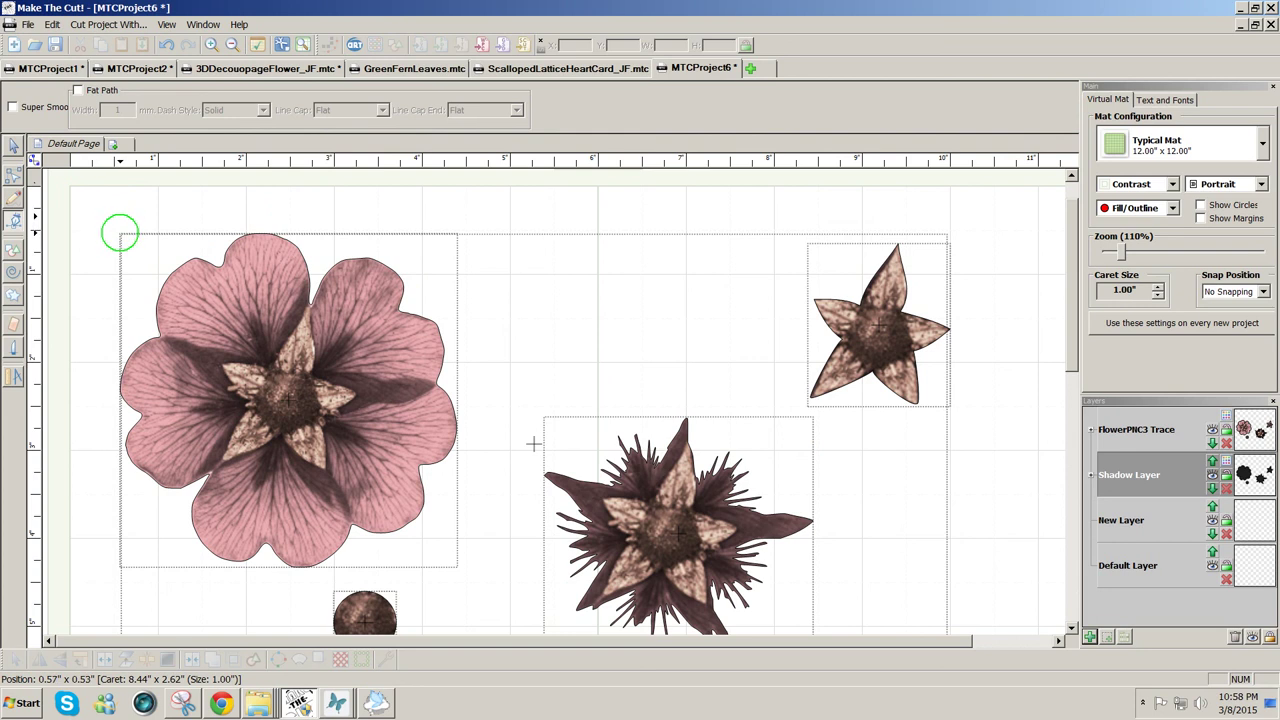
{"action": "left_click", "coordinate": [120, 232]}
{"action": "left_click", "coordinate": [130, 232]}
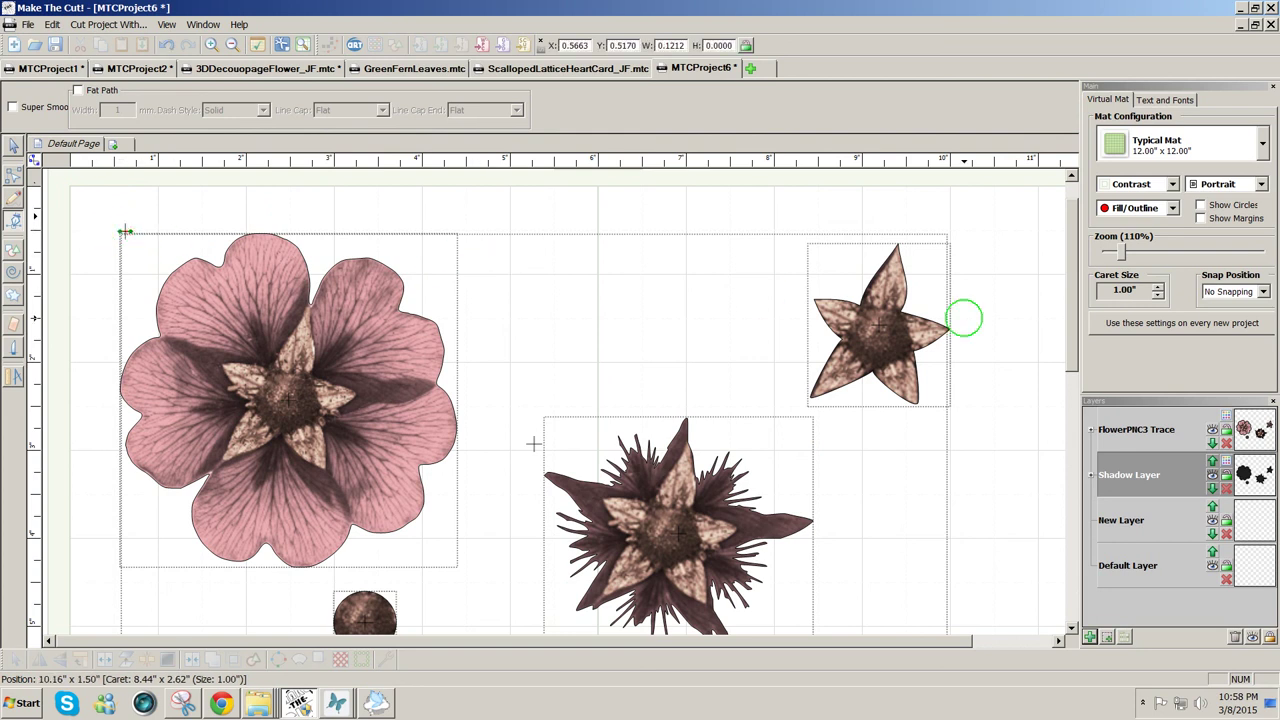
{"action": "left_click_drag", "start_coordinate": [1066, 357], "coordinate": [1063, 417]}
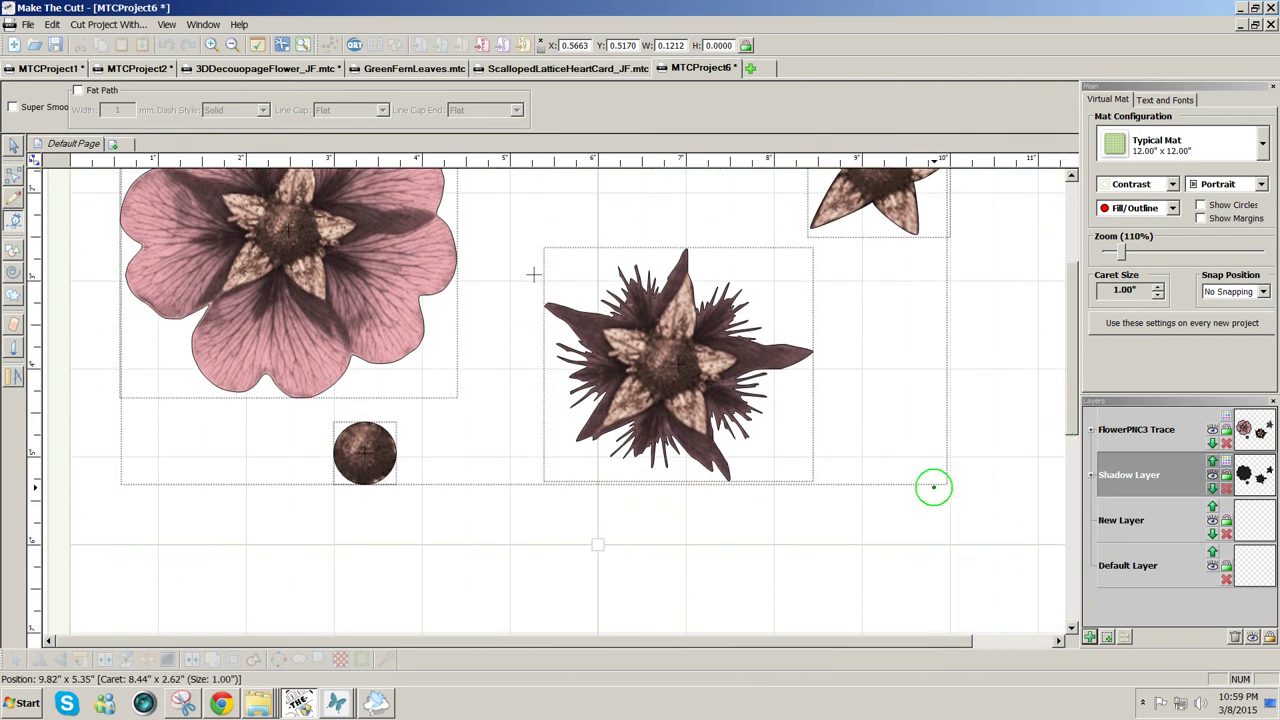
{"action": "left_click", "coordinate": [934, 487]}
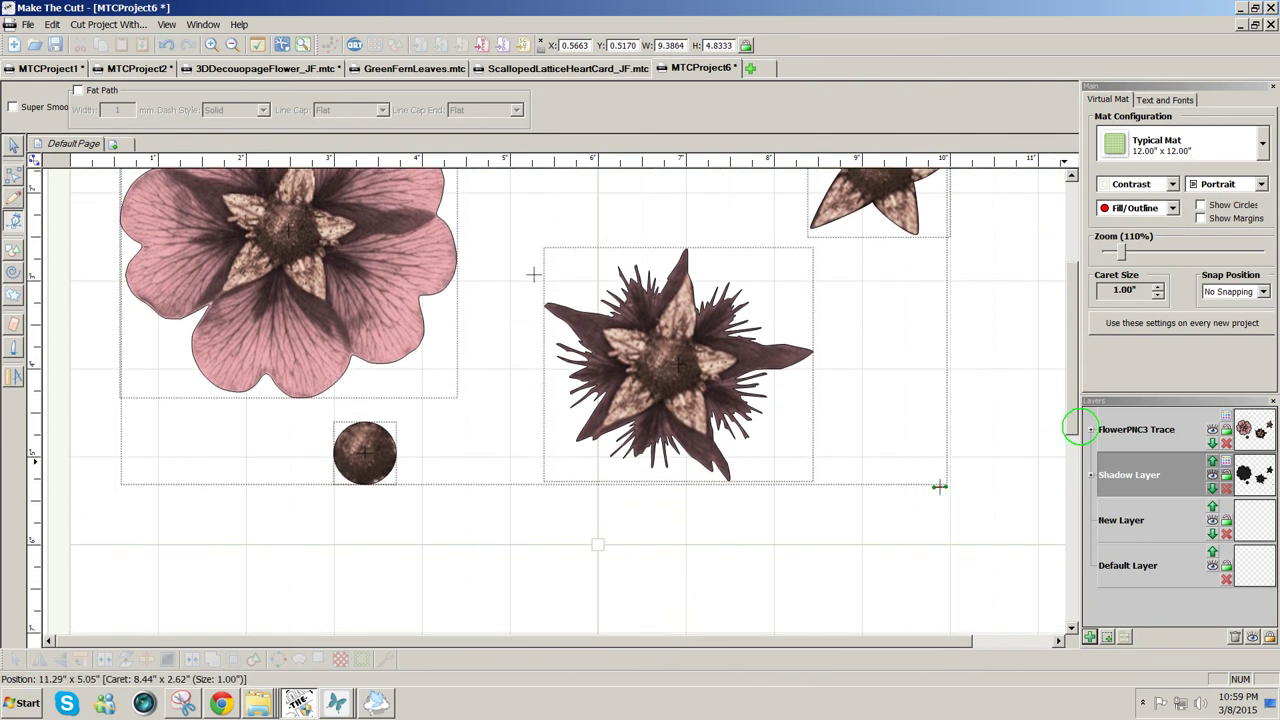
{"action": "left_click_drag", "start_coordinate": [1072, 424], "coordinate": [1070, 395]}
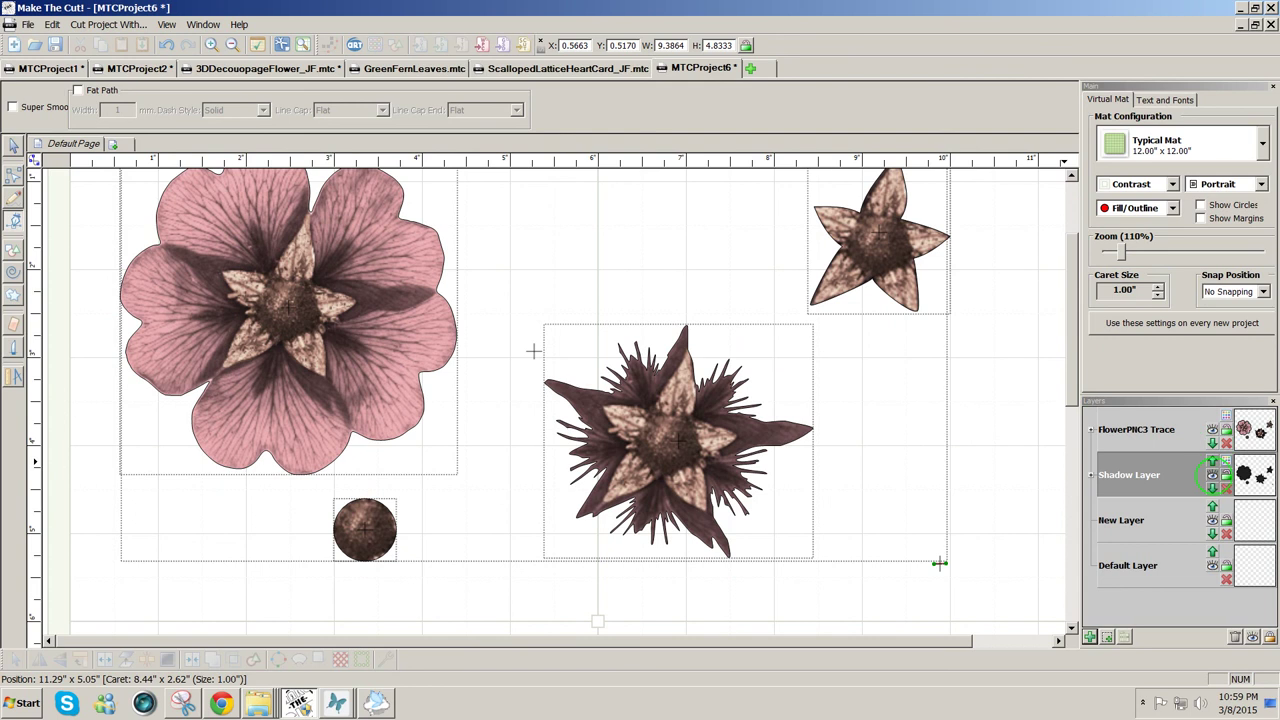
{"action": "left_click", "coordinate": [939, 563]}
{"action": "left_click", "coordinate": [1210, 476]}
{"action": "left_click", "coordinate": [1212, 429]}
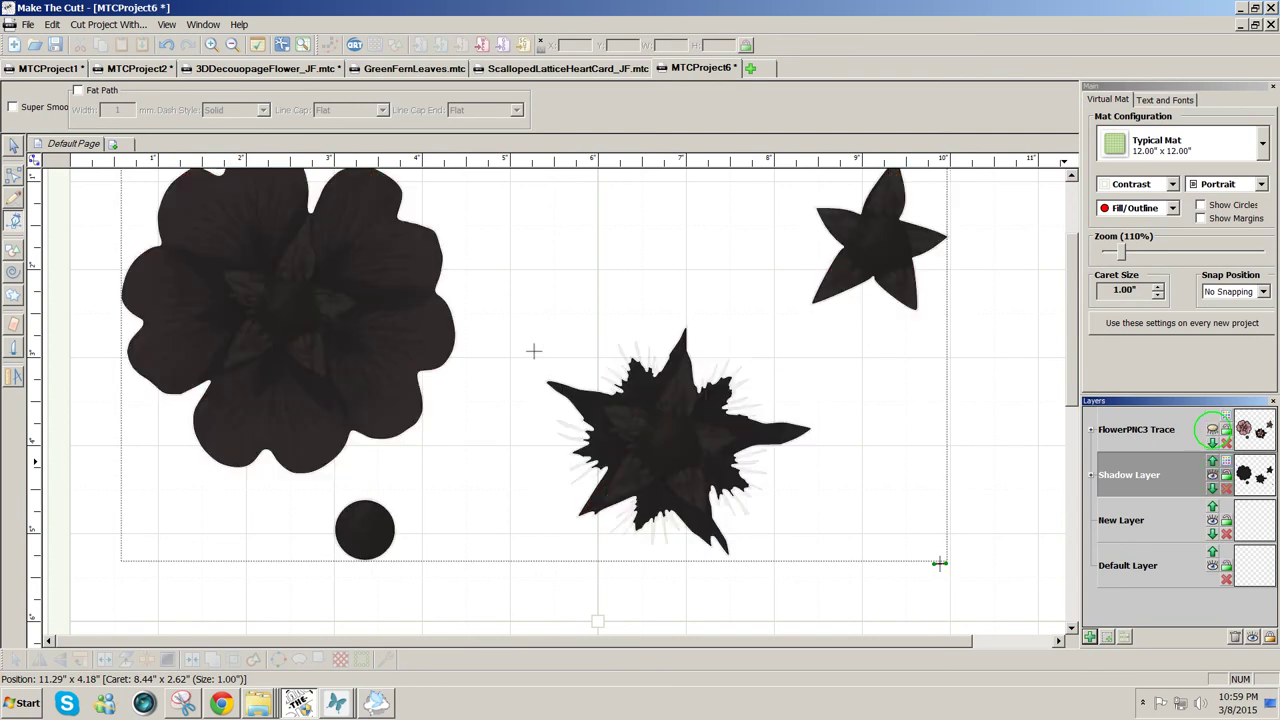
{"action": "left_click_drag", "start_coordinate": [1068, 396], "coordinate": [1077, 363]}
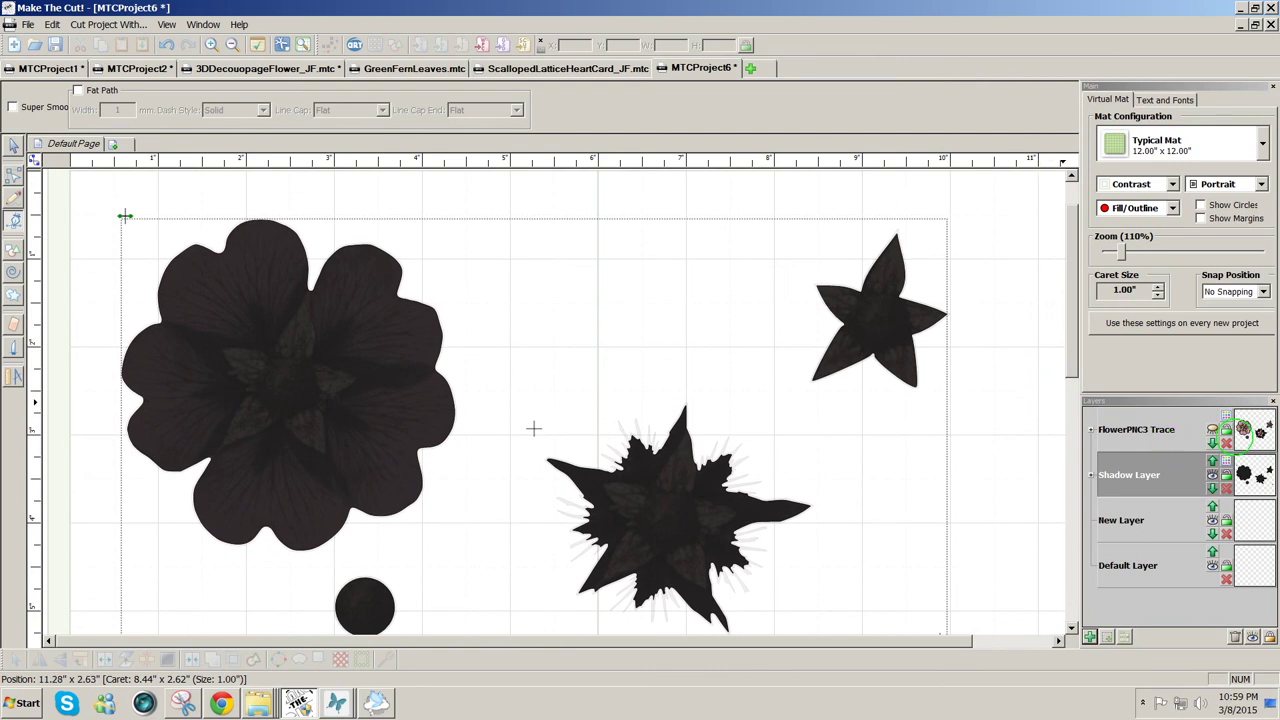
{"action": "left_click_drag", "start_coordinate": [1071, 366], "coordinate": [1072, 378]}
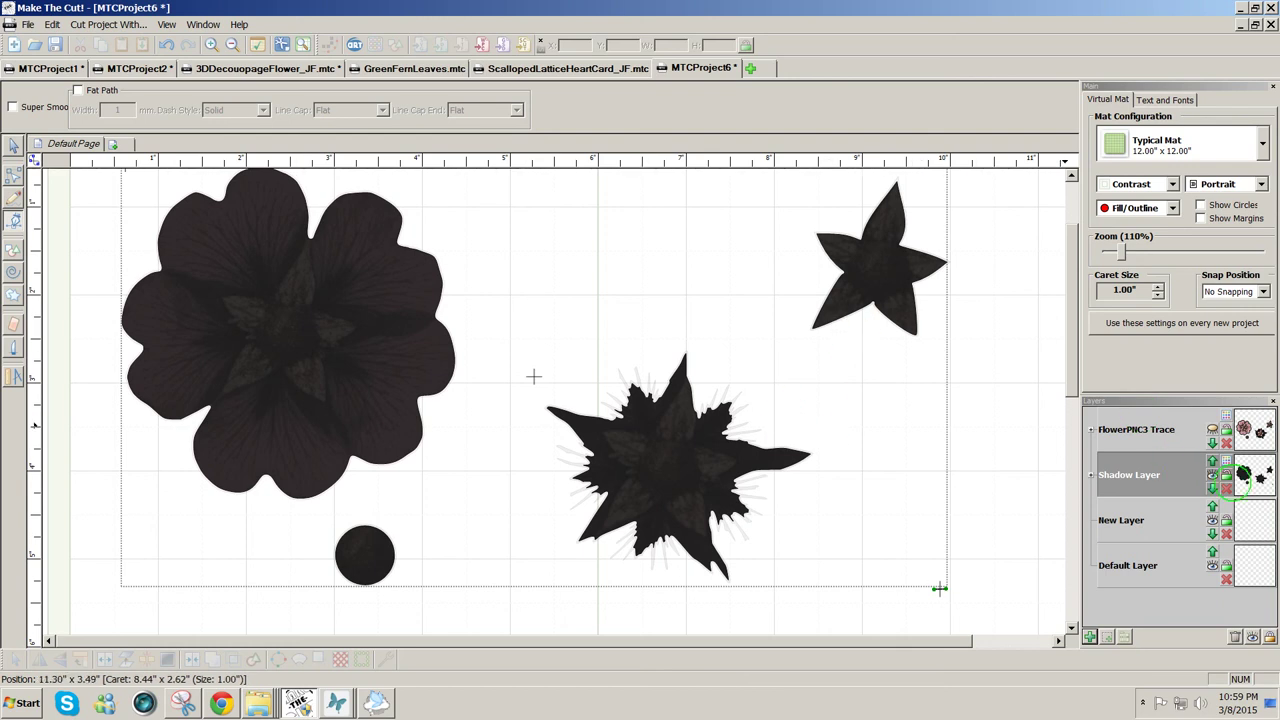
{"action": "left_click", "coordinate": [1212, 428]}
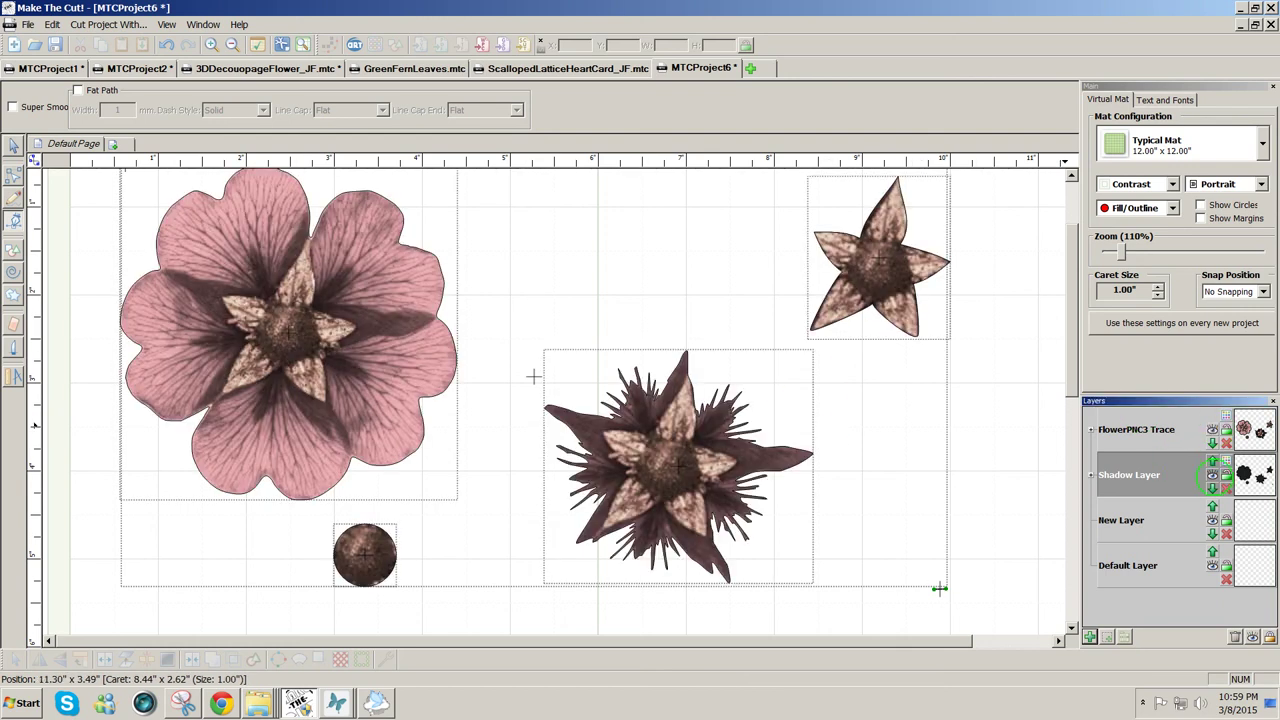
{"action": "left_click", "coordinate": [1212, 475]}
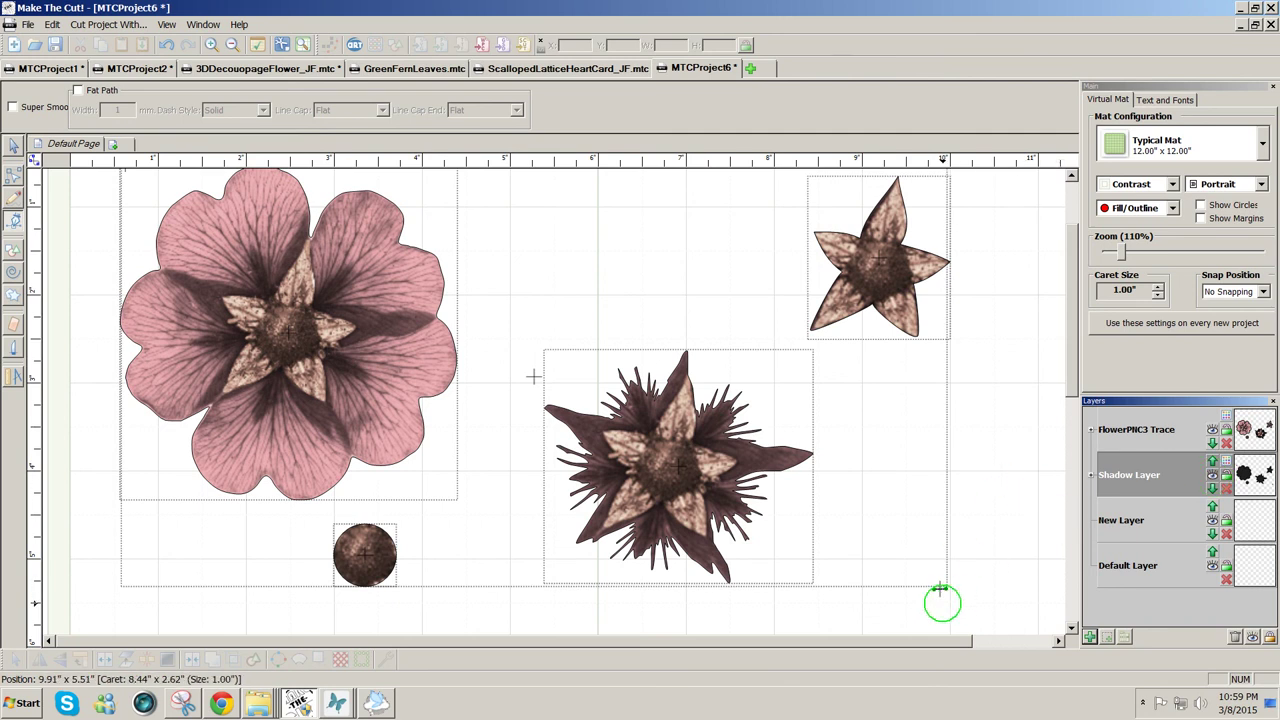
Check File > Print Setup and cancel it without changes.
{"action": "scroll", "coordinate": [1074, 322], "scroll_direction": "up", "scroll_amount": 1}
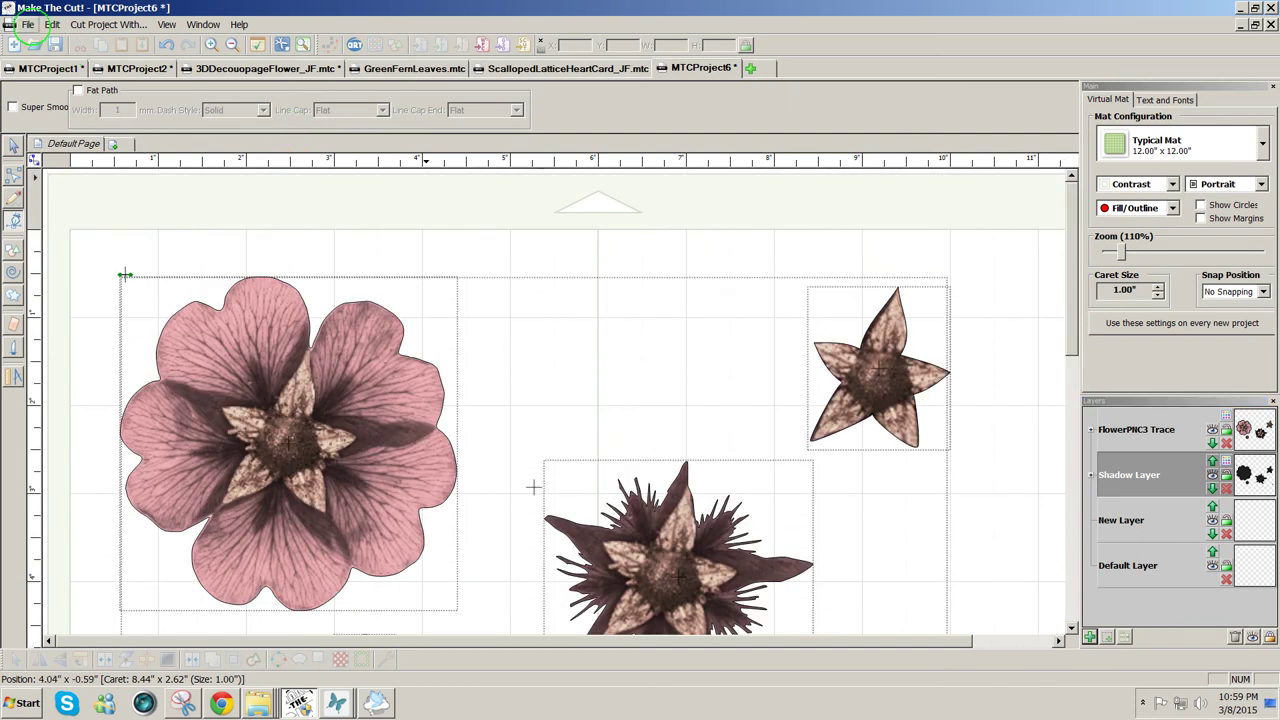
{"action": "left_click", "coordinate": [29, 24]}
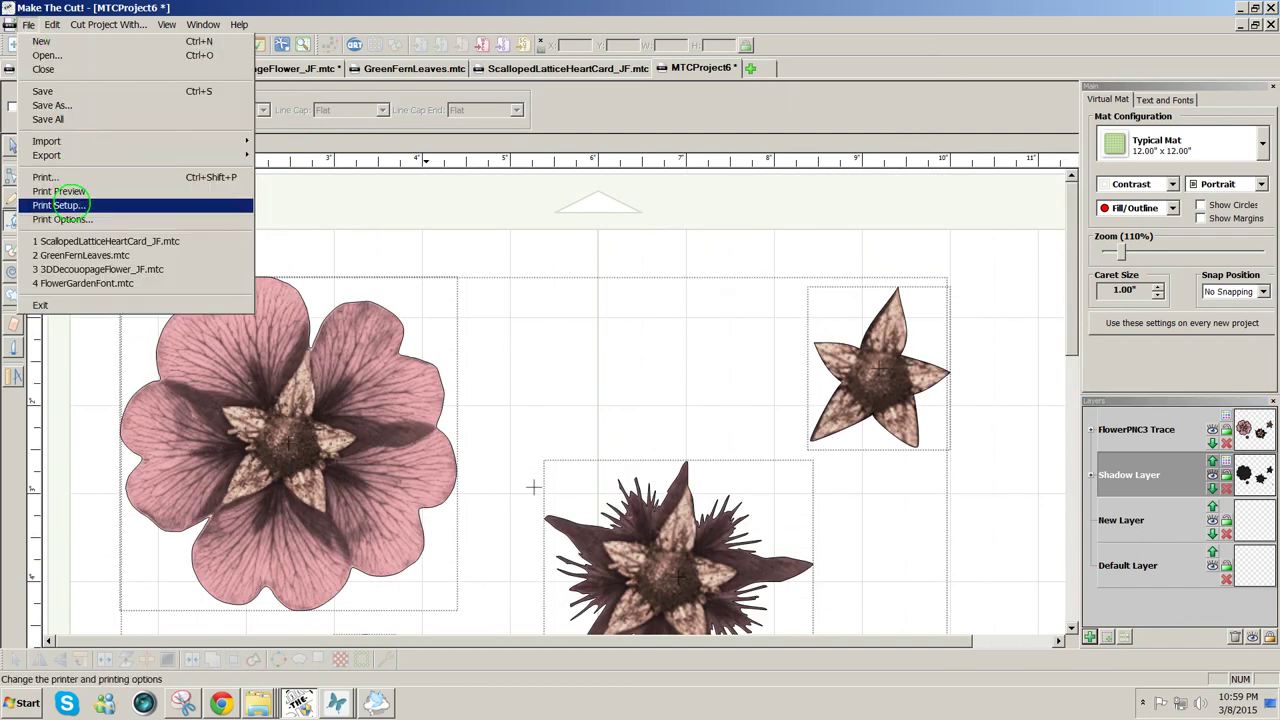
{"action": "left_click", "coordinate": [57, 205]}
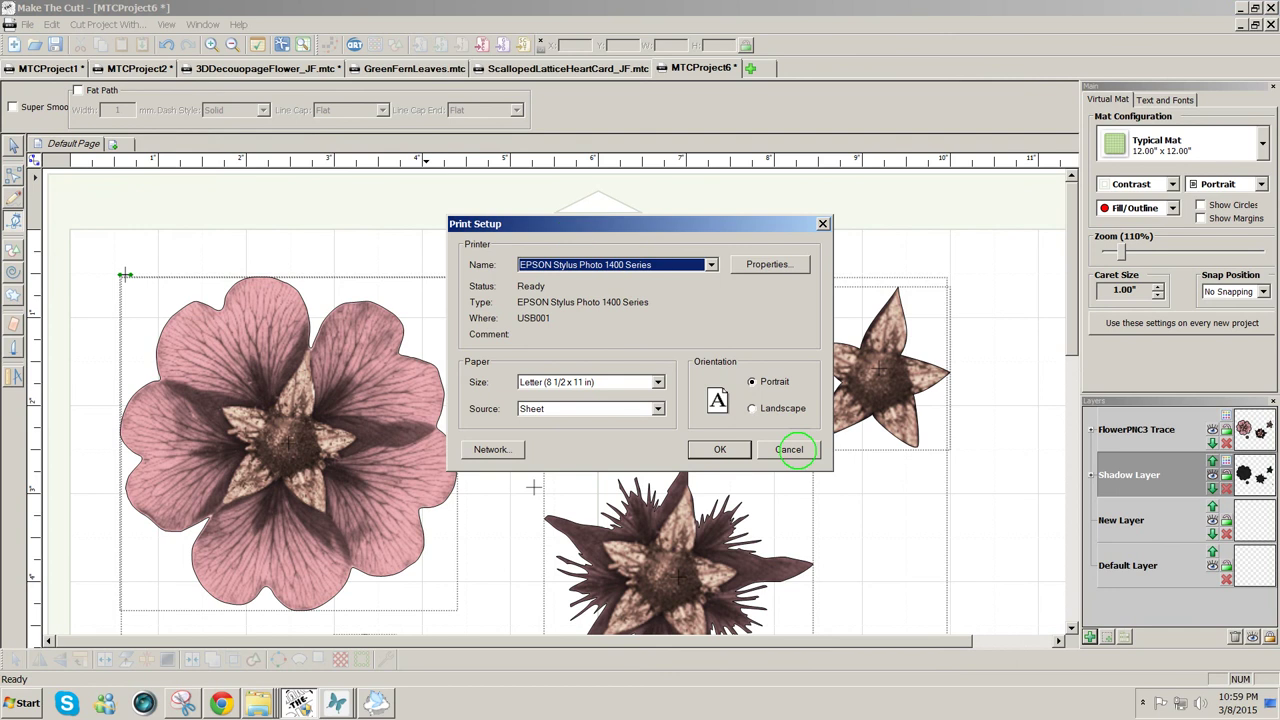
{"action": "left_click", "coordinate": [789, 449]}
In Print Options, enable Print Registration Marks using the Make The Cut! Reg Marks style.
{"action": "left_click", "coordinate": [29, 24]}
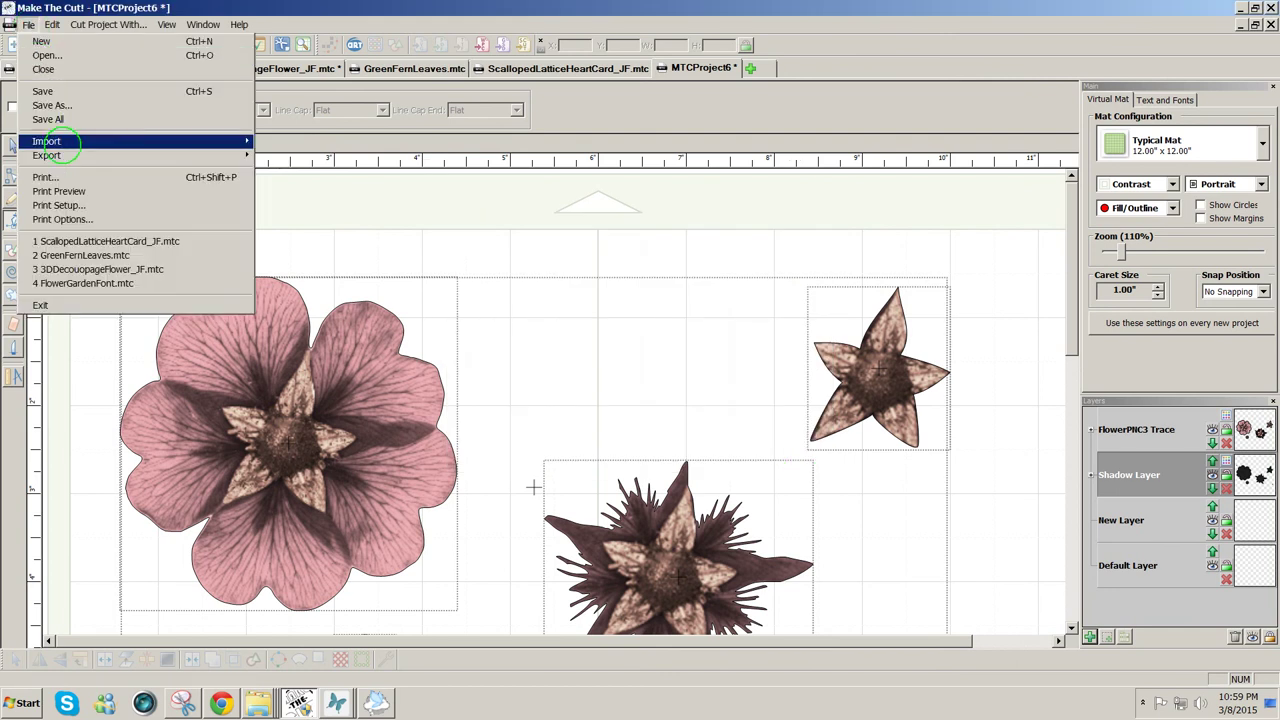
{"action": "left_click", "coordinate": [62, 219]}
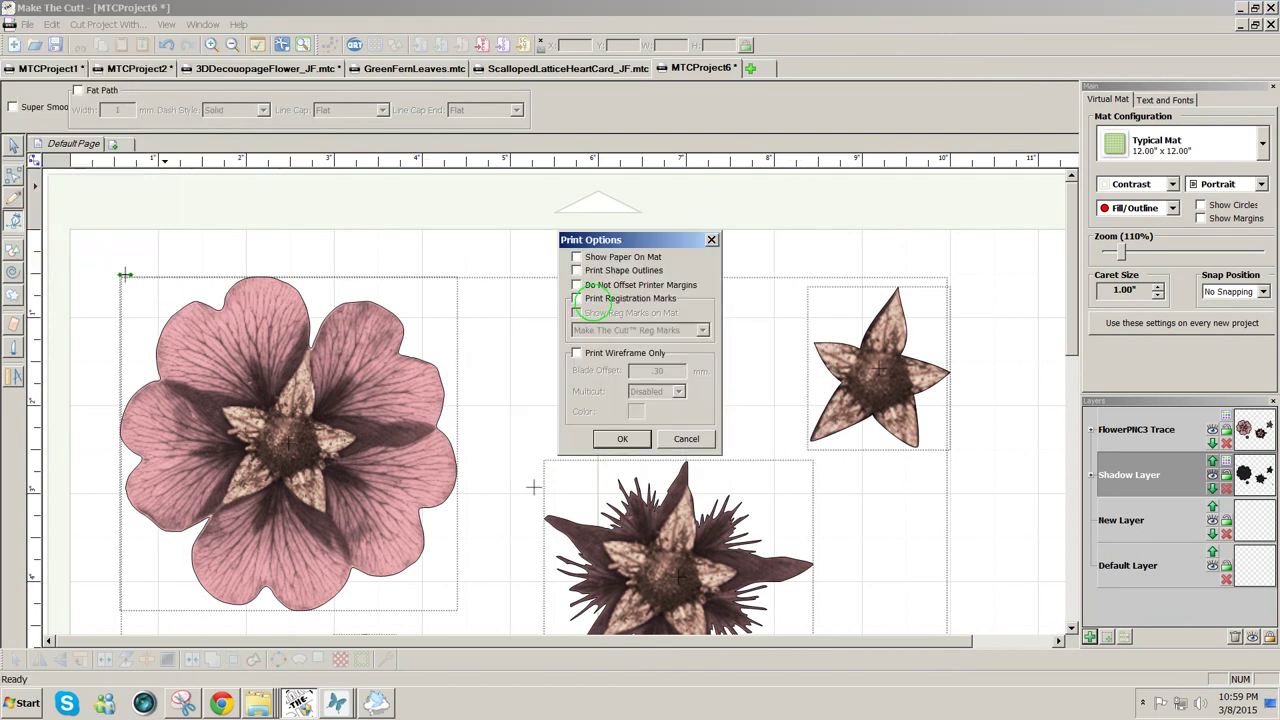
{"action": "left_click", "coordinate": [577, 298]}
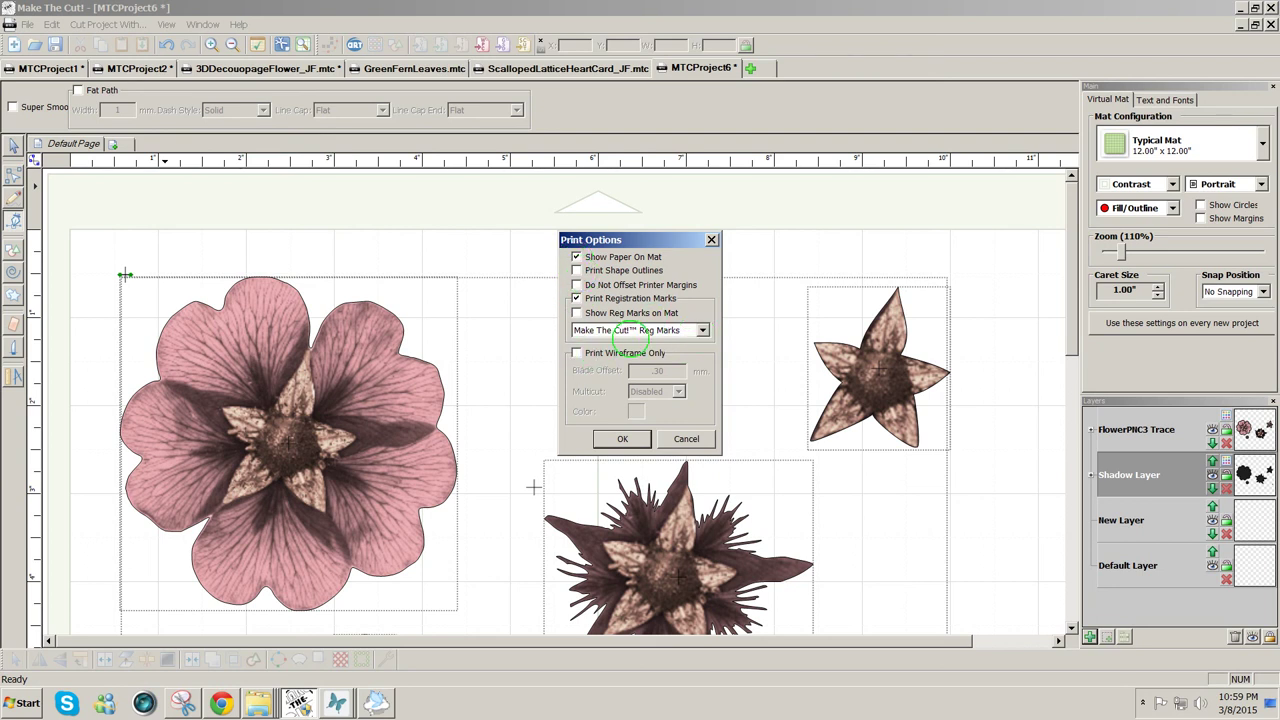
{"action": "left_click", "coordinate": [703, 331]}
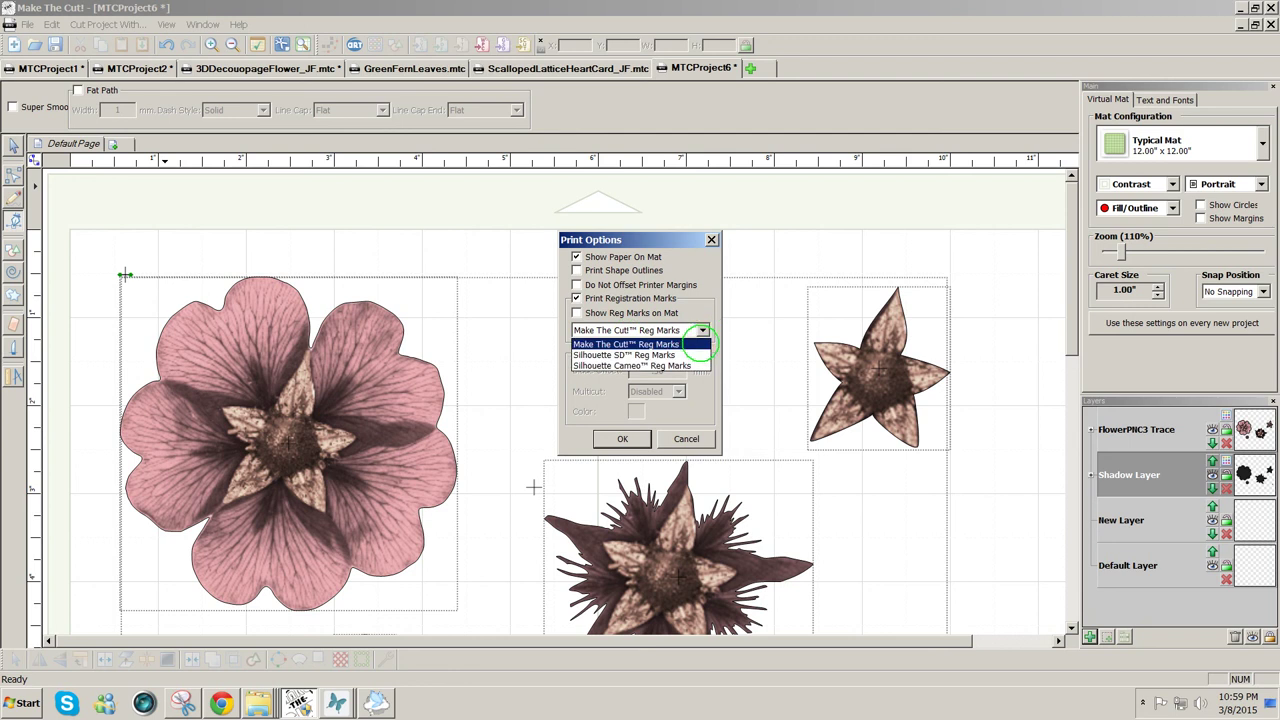
{"action": "left_click", "coordinate": [702, 331]}
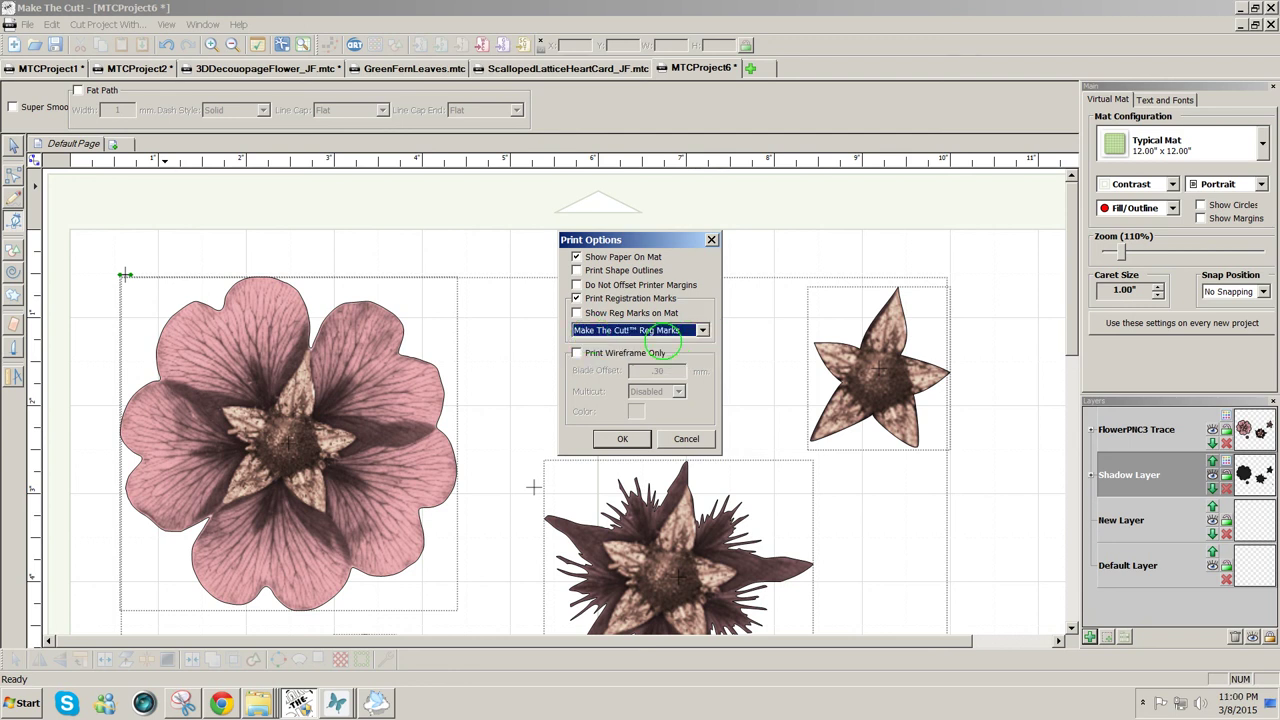
Apply the print options and move the textured star left, away from its shadow.
{"action": "left_click", "coordinate": [622, 439]}
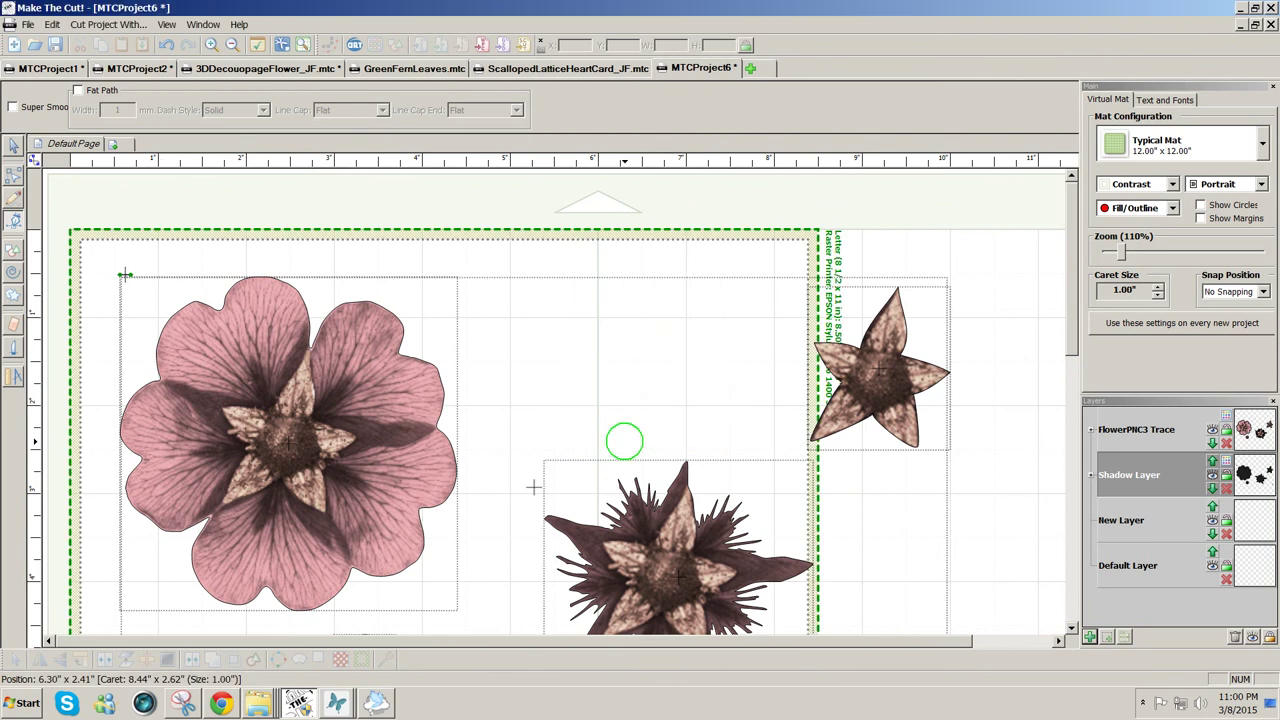
{"action": "left_click_drag", "start_coordinate": [1073, 296], "coordinate": [1066, 323]}
{"action": "left_click", "coordinate": [12, 145]}
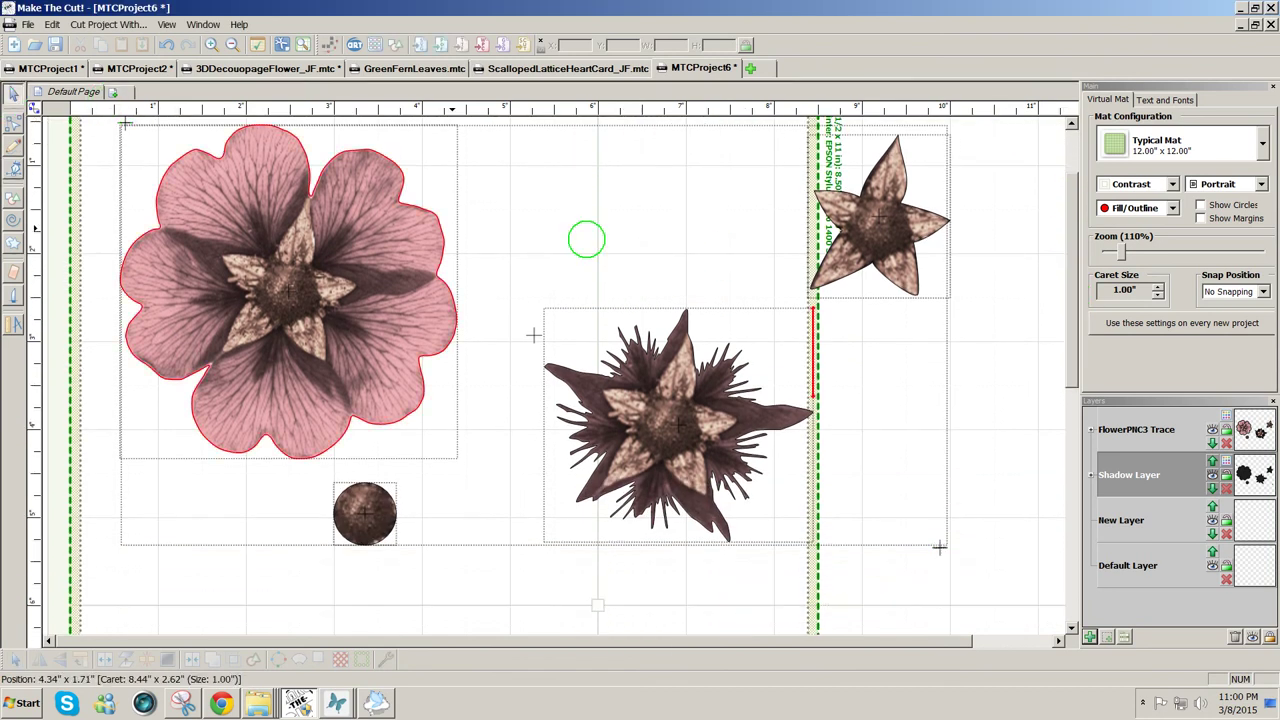
{"action": "left_click_drag", "start_coordinate": [908, 237], "coordinate": [637, 232]}
{"action": "key", "text": "ctrl+a"}
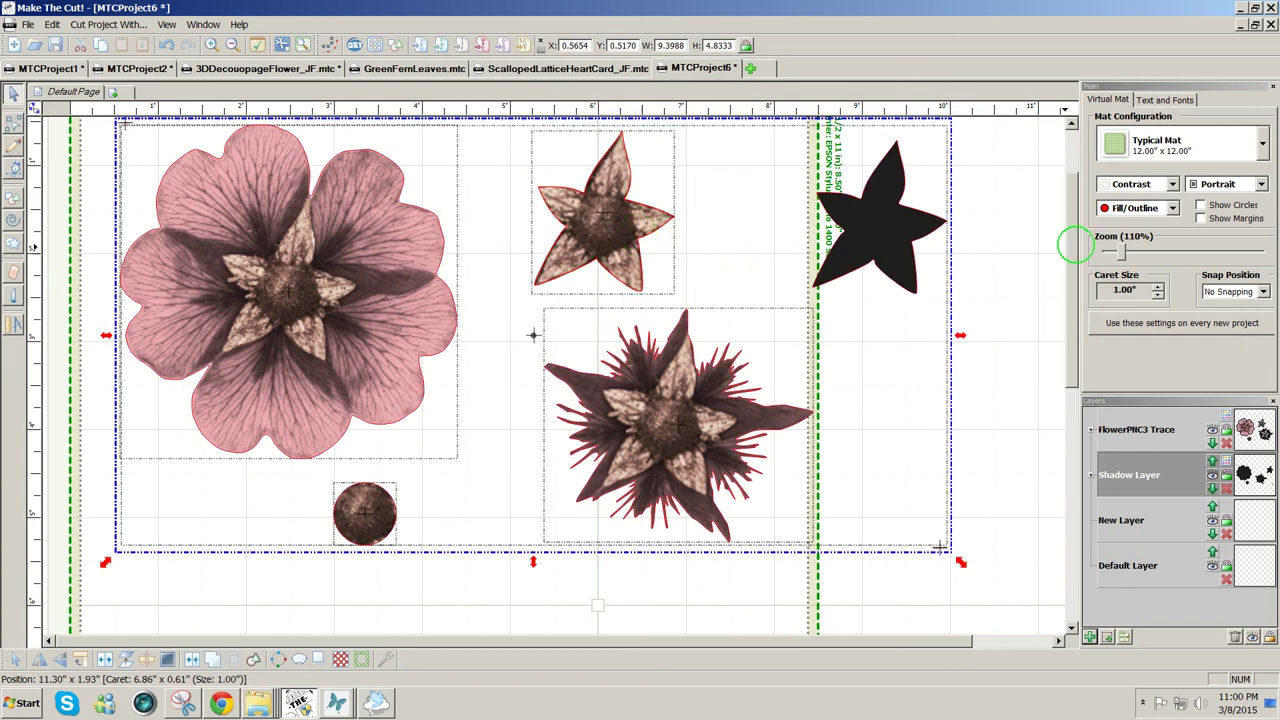
{"action": "left_click", "coordinate": [1043, 293]}
{"action": "key", "text": "ctrl+z"}
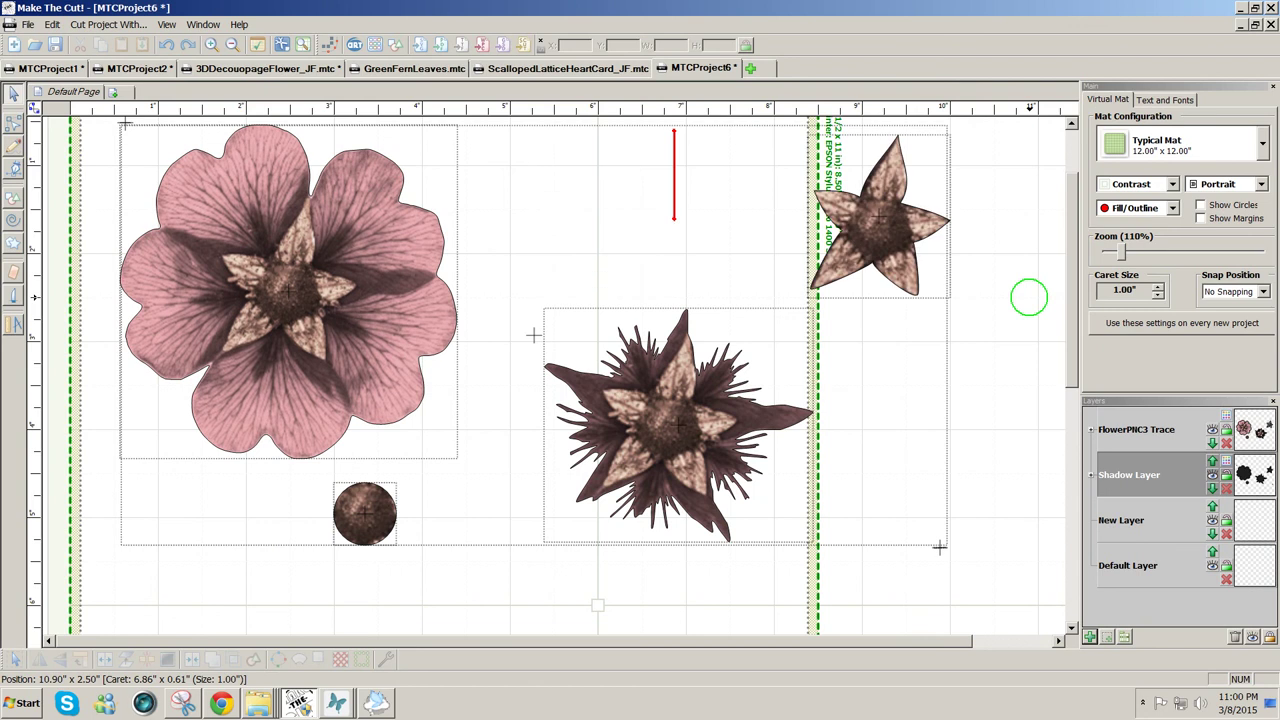
{"action": "left_click_drag", "start_coordinate": [1031, 331], "coordinate": [763, 117]}
{"action": "left_click_drag", "start_coordinate": [880, 214], "coordinate": [658, 212]}
Ungroup the black shadow pieces.
{"action": "mouse_move", "coordinate": [533, 336]}
{"action": "left_mouse_down"}
{"action": "mouse_move", "coordinate": [518, 336]}
{"action": "mouse_move", "coordinate": [531, 334]}
{"action": "left_mouse_up"}
{"action": "left_click", "coordinate": [875, 262]}
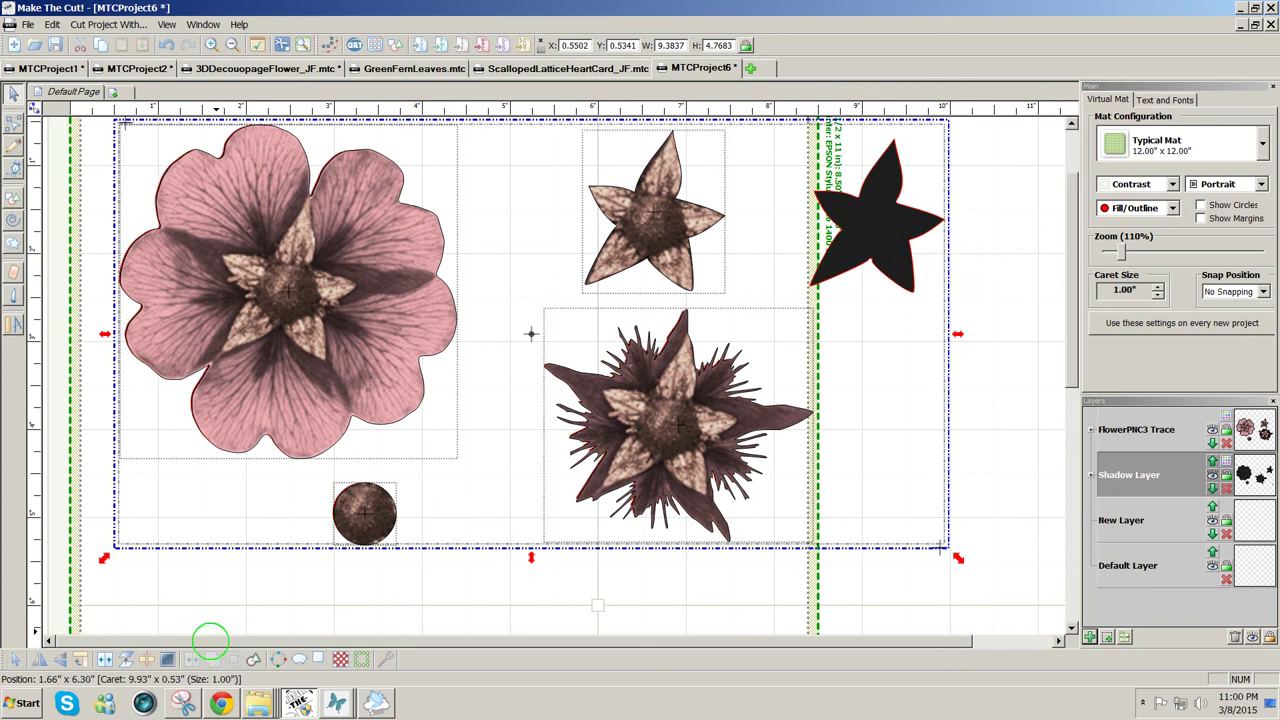
{"action": "left_click", "coordinate": [104, 656]}
{"action": "left_click", "coordinate": [1005, 338]}
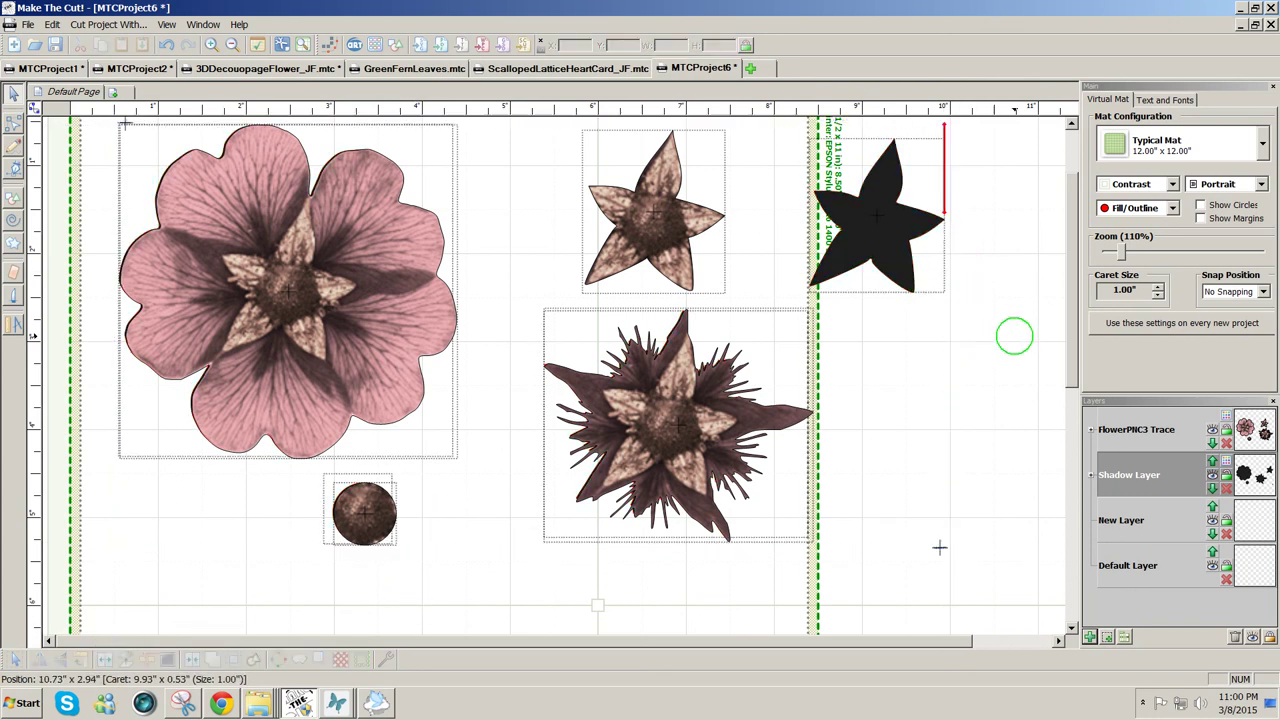
Move the black star shadow behind the brown star.
{"action": "left_click_drag", "start_coordinate": [1020, 336], "coordinate": [790, 210]}
{"action": "left_click_drag", "start_coordinate": [883, 248], "coordinate": [666, 229]}
{"action": "left_click_drag", "start_coordinate": [978, 320], "coordinate": [505, 80]}
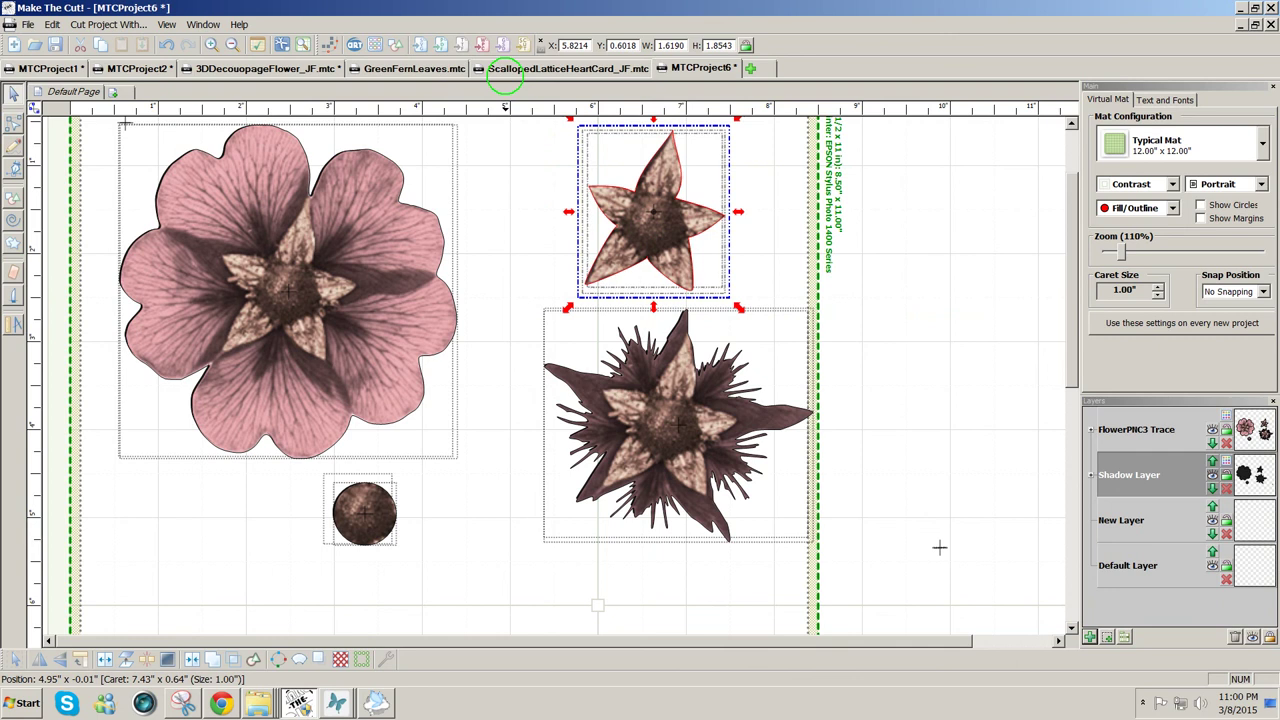
{"action": "left_click", "coordinate": [913, 275]}
{"action": "left_click_drag", "start_coordinate": [913, 275], "coordinate": [640, 585]}
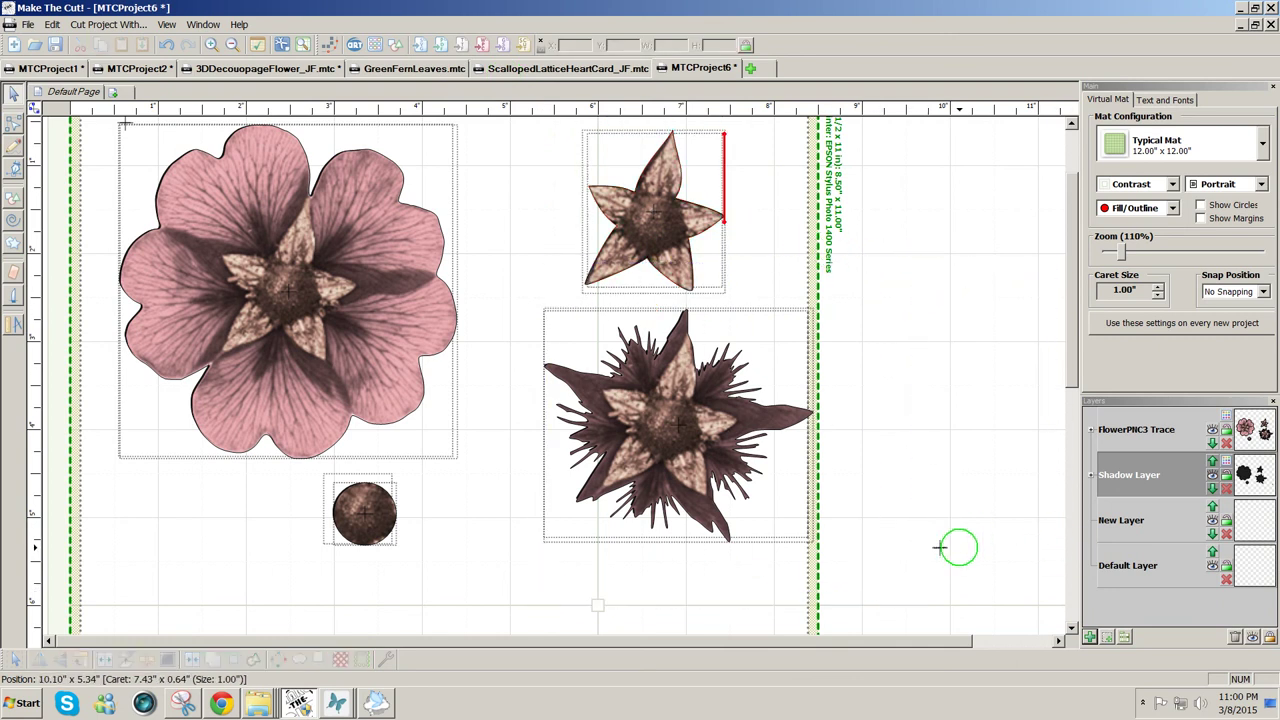
Move the tiny stray piece beside the spiky flower and shift its shadow under it.
{"action": "left_click_drag", "start_coordinate": [971, 571], "coordinate": [878, 508]}
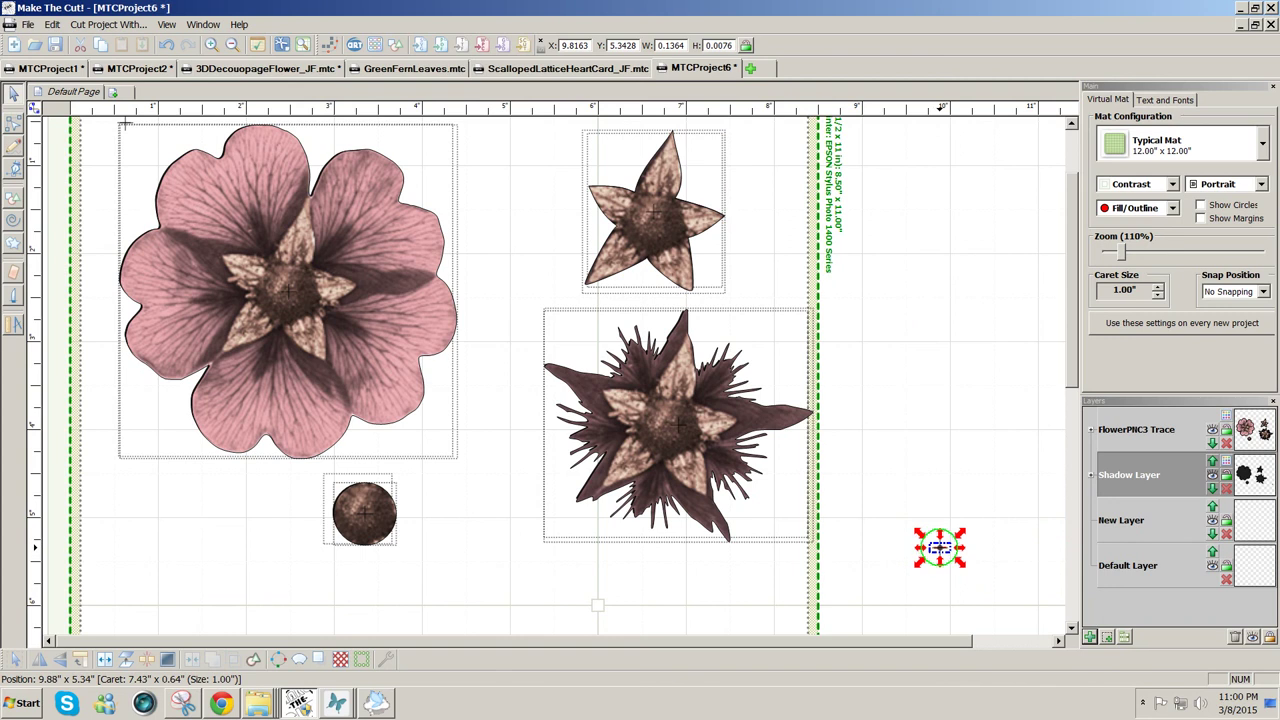
{"action": "left_click_drag", "start_coordinate": [939, 547], "coordinate": [796, 570]}
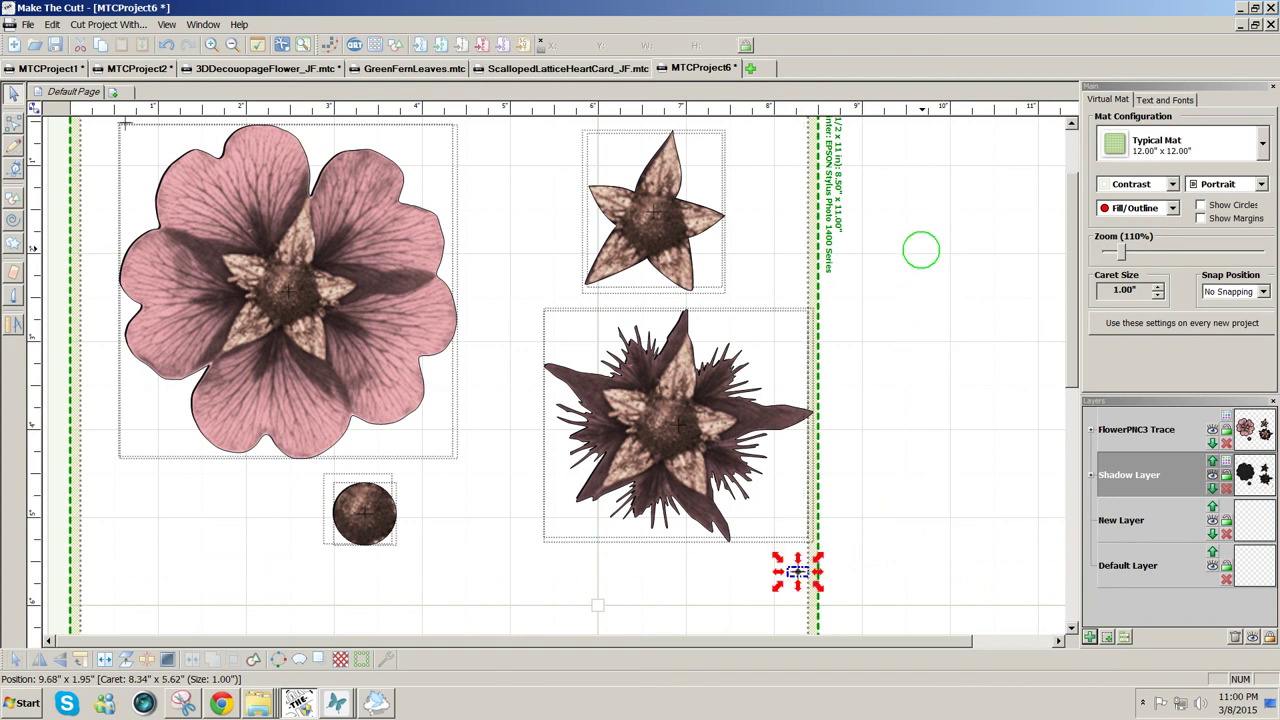
{"action": "left_click", "coordinate": [921, 256]}
{"action": "left_click_drag", "start_coordinate": [921, 256], "coordinate": [482, 583]}
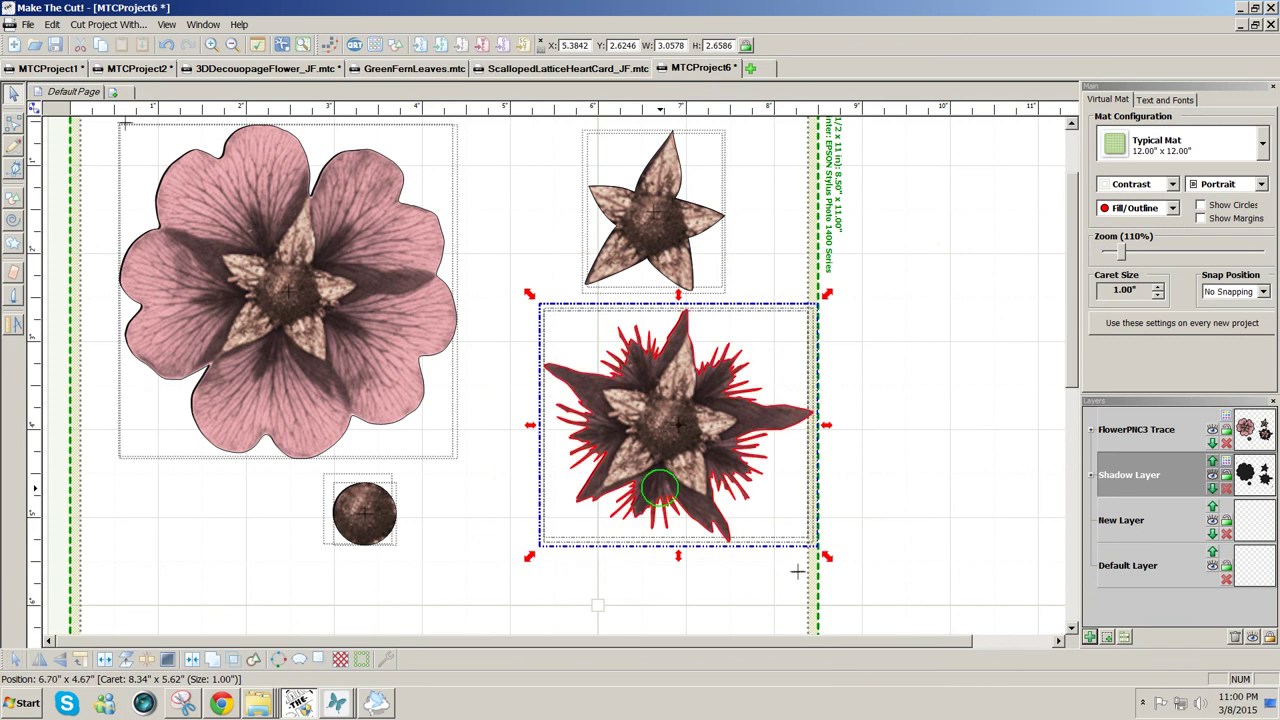
{"action": "left_click_drag", "start_coordinate": [680, 478], "coordinate": [662, 478]}
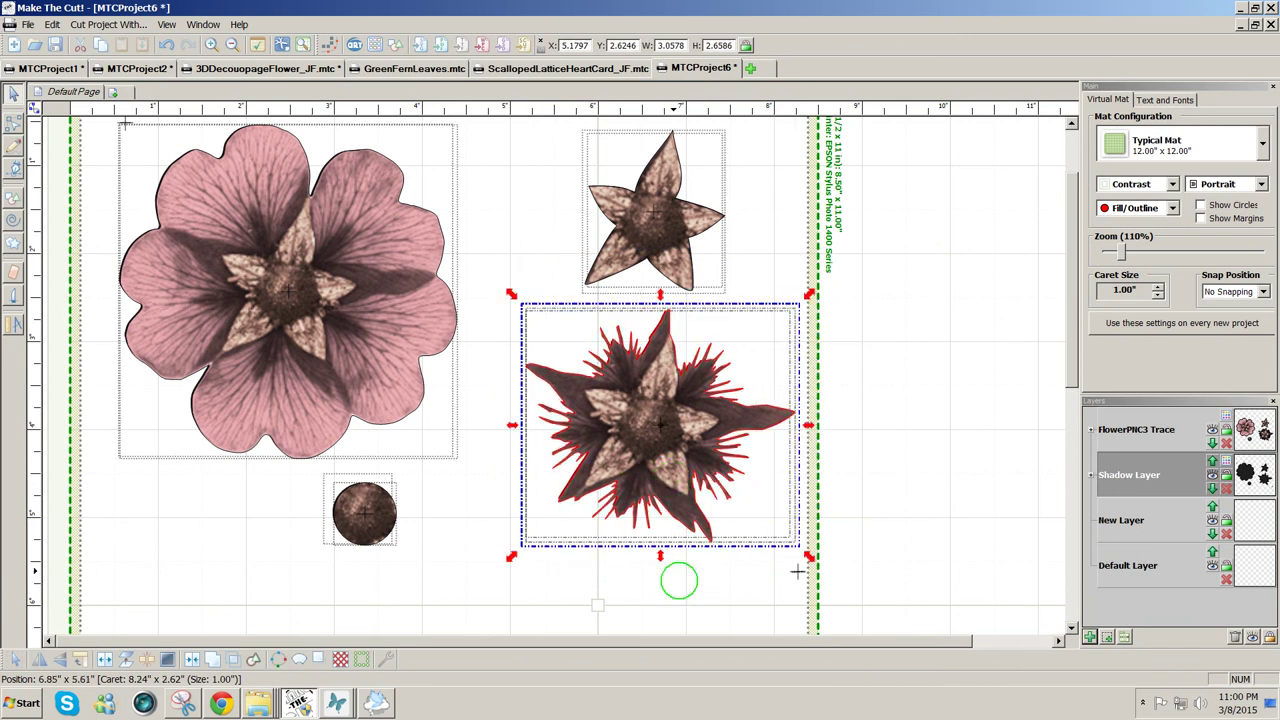
{"action": "left_click_drag", "start_coordinate": [1074, 372], "coordinate": [1070, 343]}
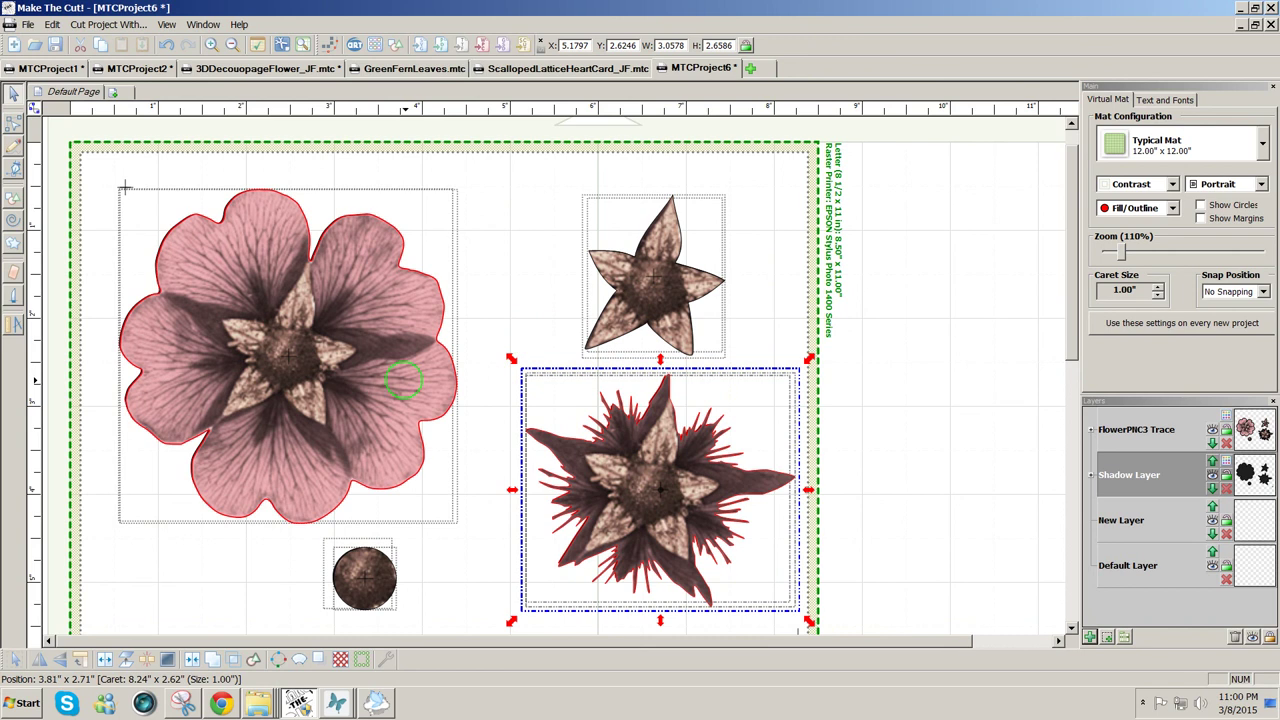
{"action": "left_click", "coordinate": [394, 378]}
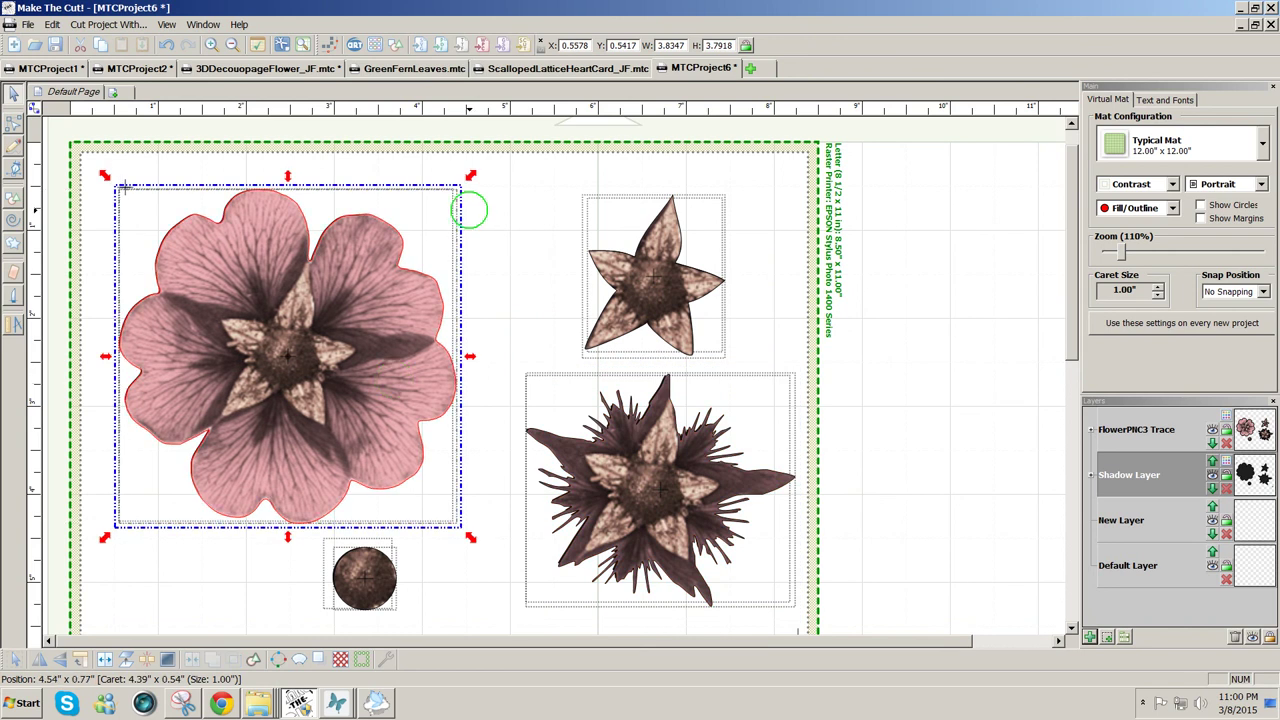
{"action": "left_click_drag", "start_coordinate": [507, 112], "coordinate": [22, 532]}
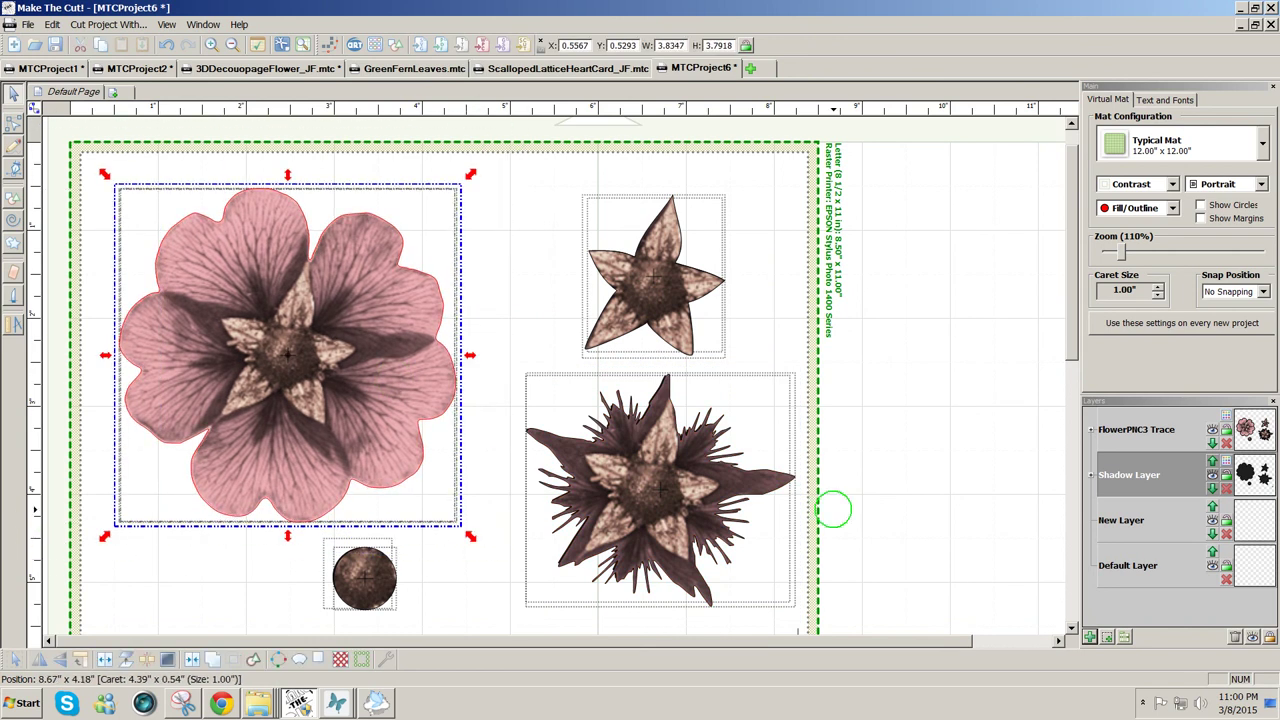
{"action": "left_click", "coordinate": [905, 504]}
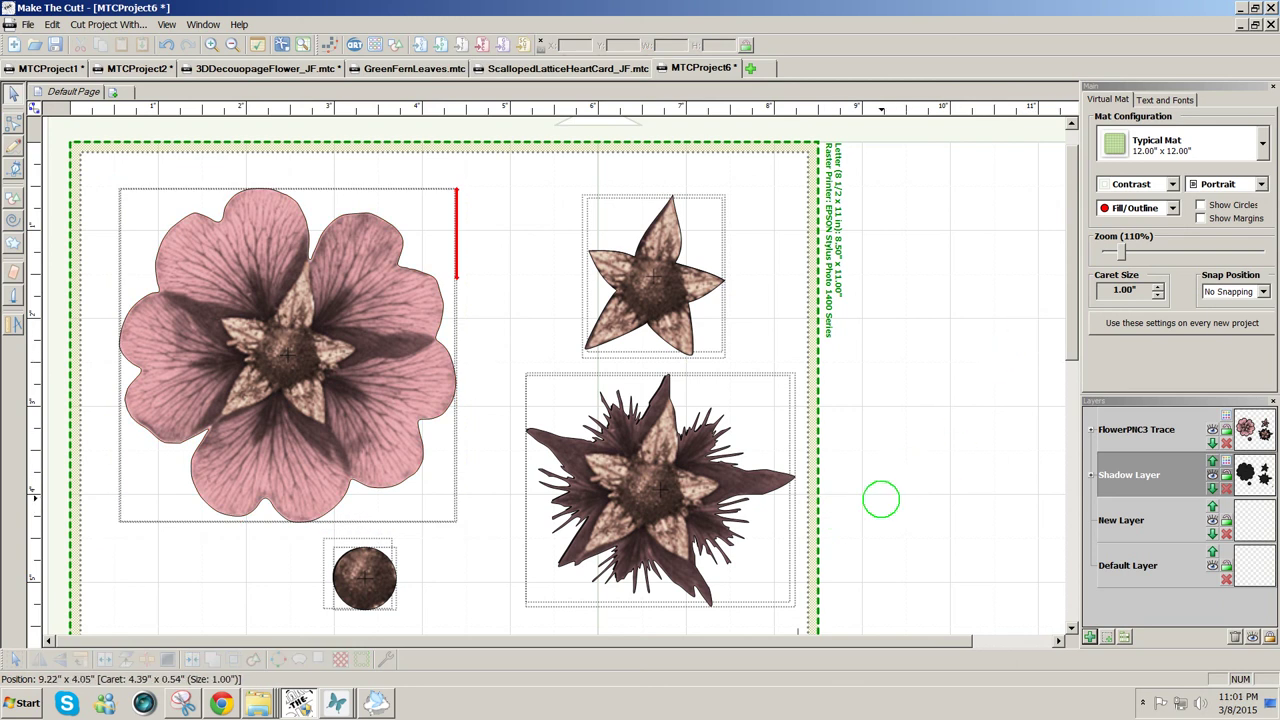
{"action": "left_click_drag", "start_coordinate": [1075, 350], "coordinate": [1063, 420]}
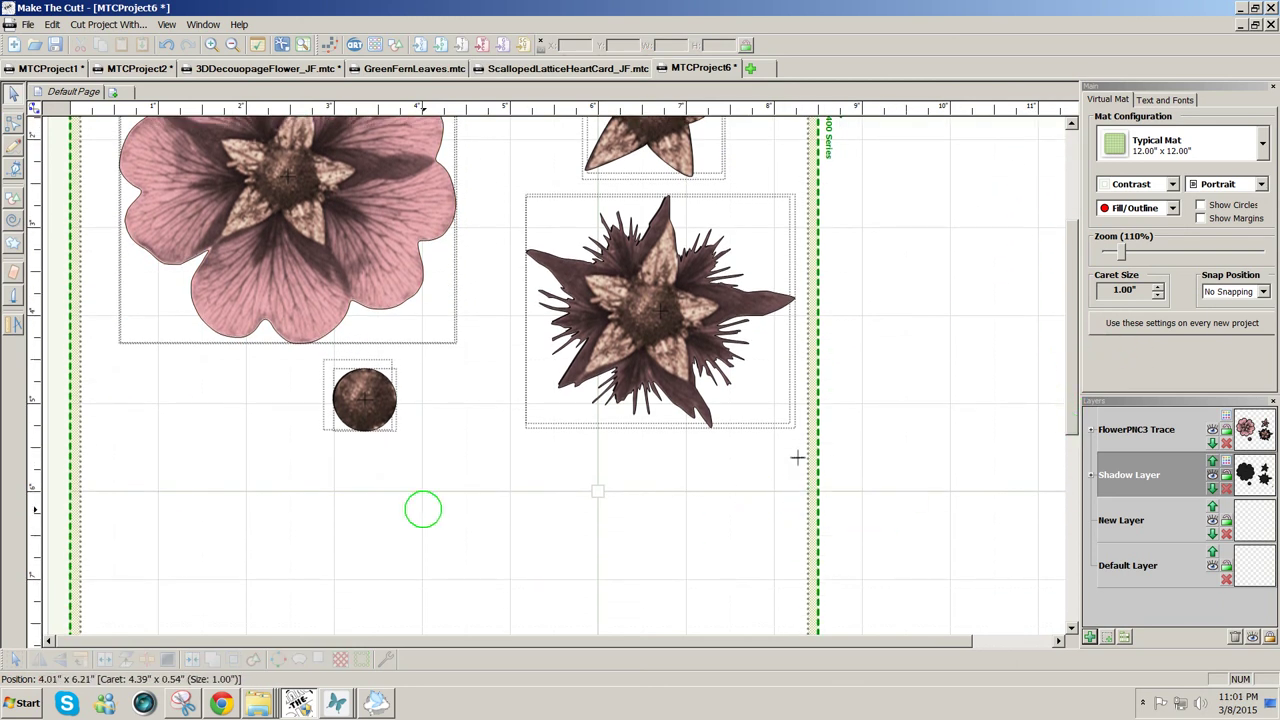
{"action": "left_click_drag", "start_coordinate": [52, 476], "coordinate": [545, 330]}
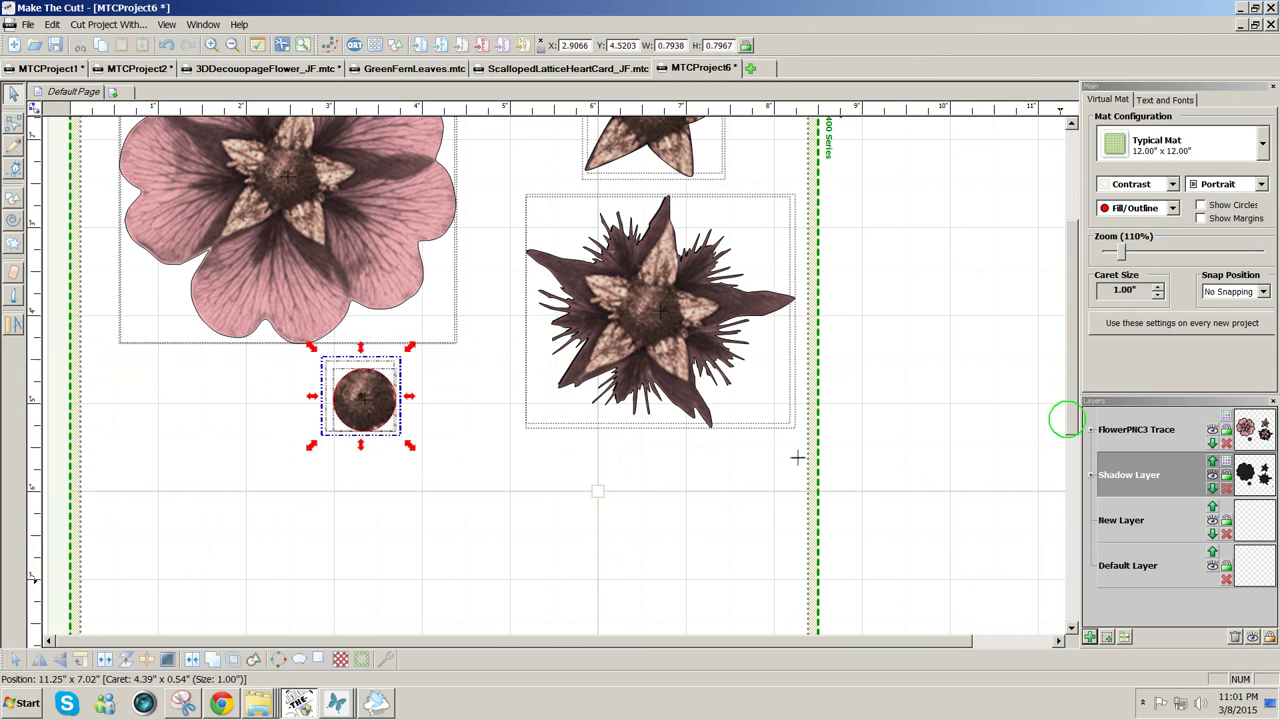
{"action": "left_click_drag", "start_coordinate": [1070, 420], "coordinate": [1073, 343]}
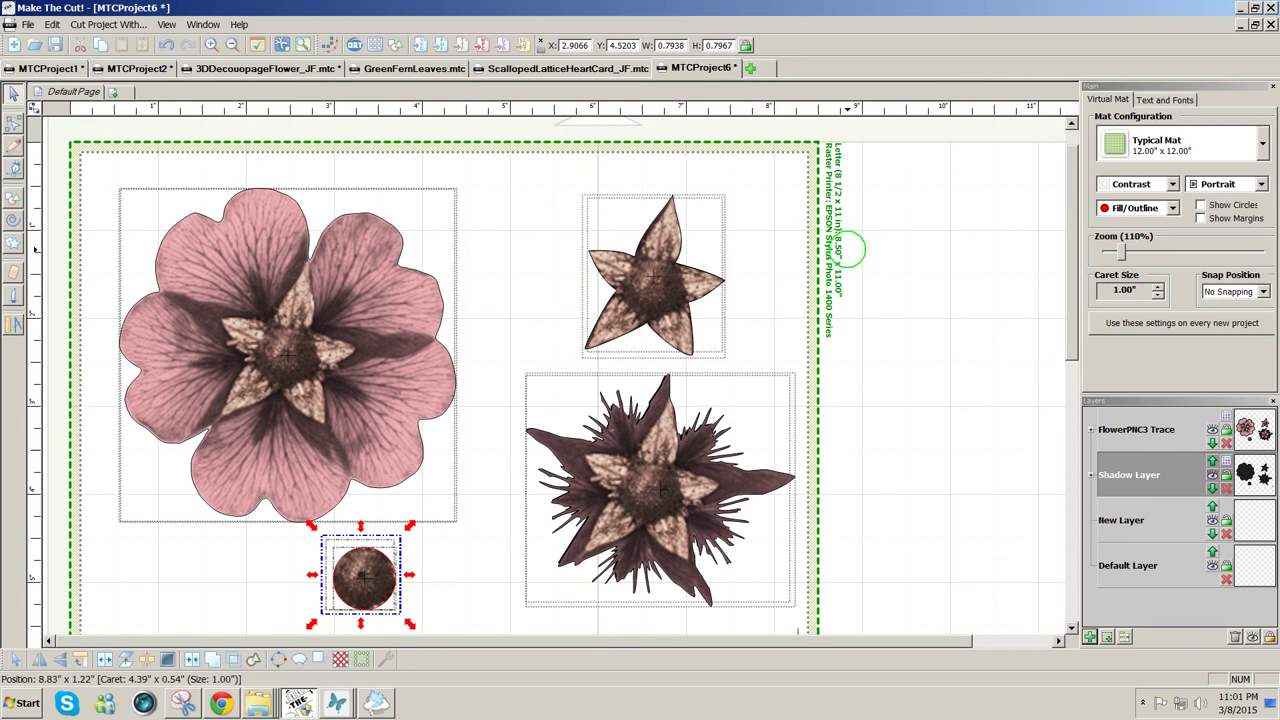
{"action": "left_click_drag", "start_coordinate": [838, 128], "coordinate": [506, 357]}
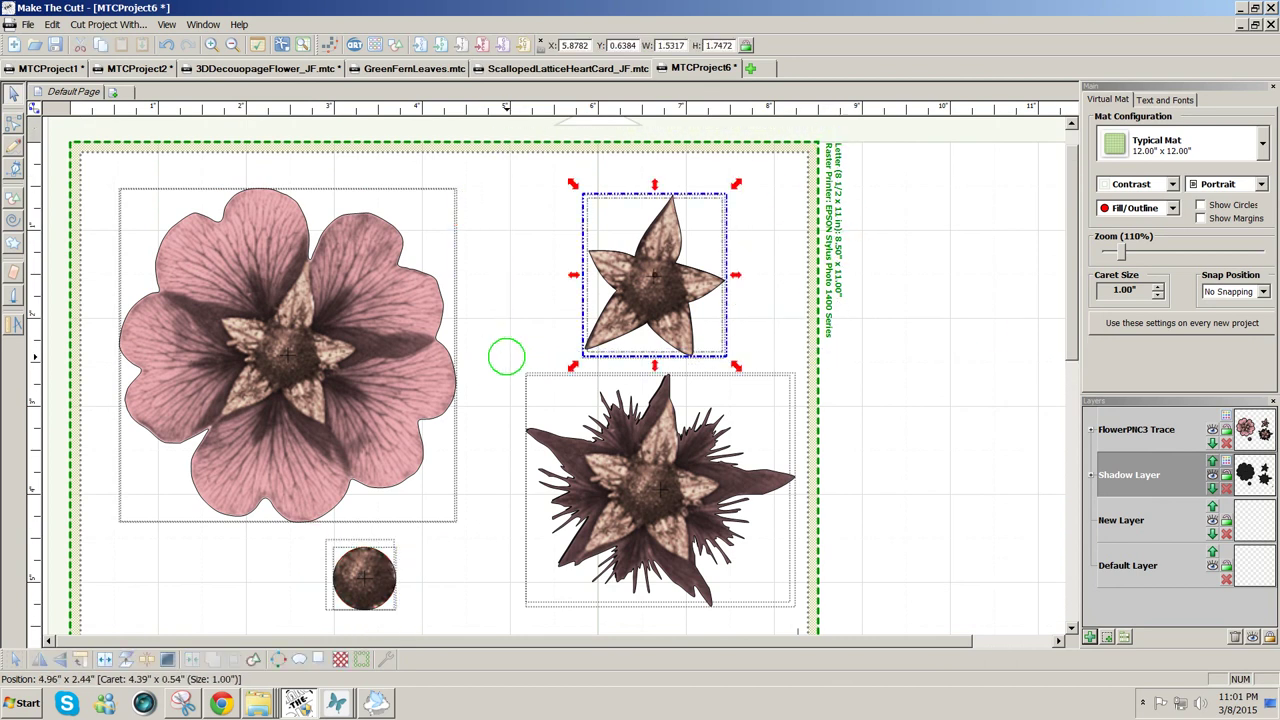